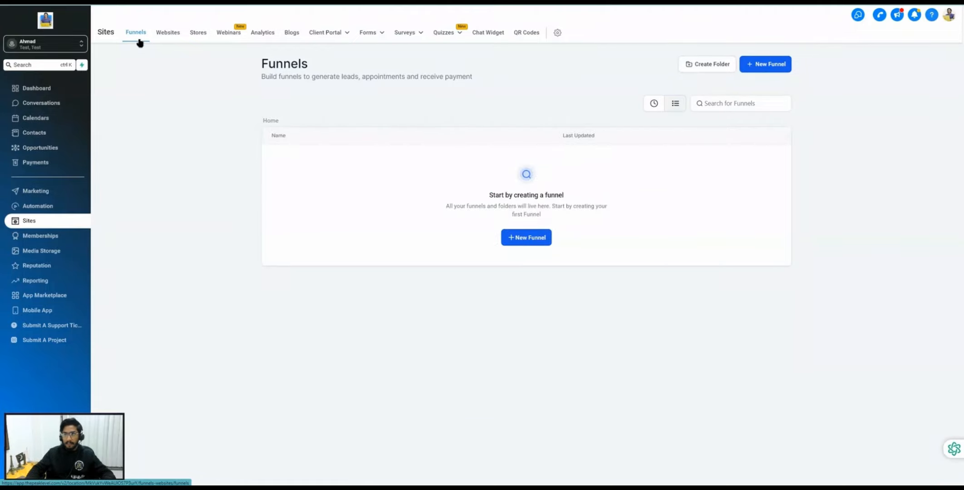
# Step: Start creating a new funnel from the empty Funnels page
pyautogui.click(527, 238)
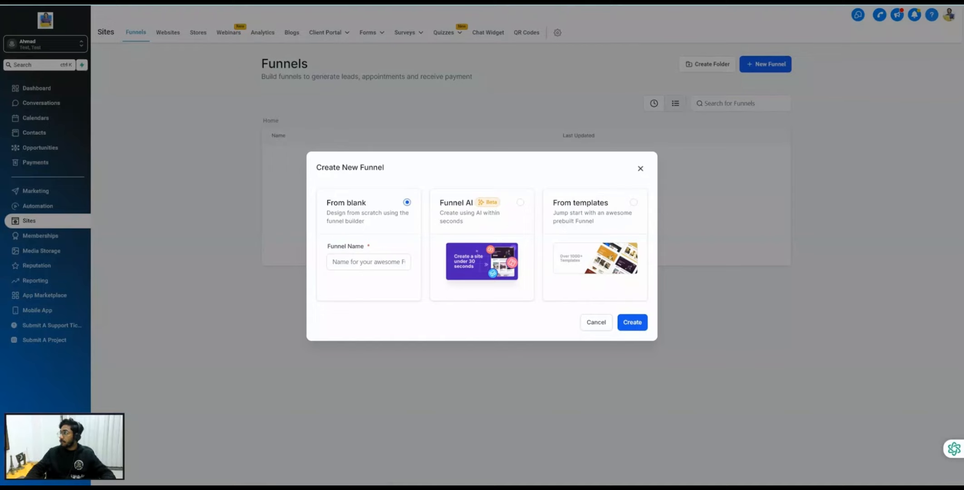
# Step: Open the marketplace site market.jdfunnel.com in a new browser tab
pyautogui.hotkey('ctrl', 't')
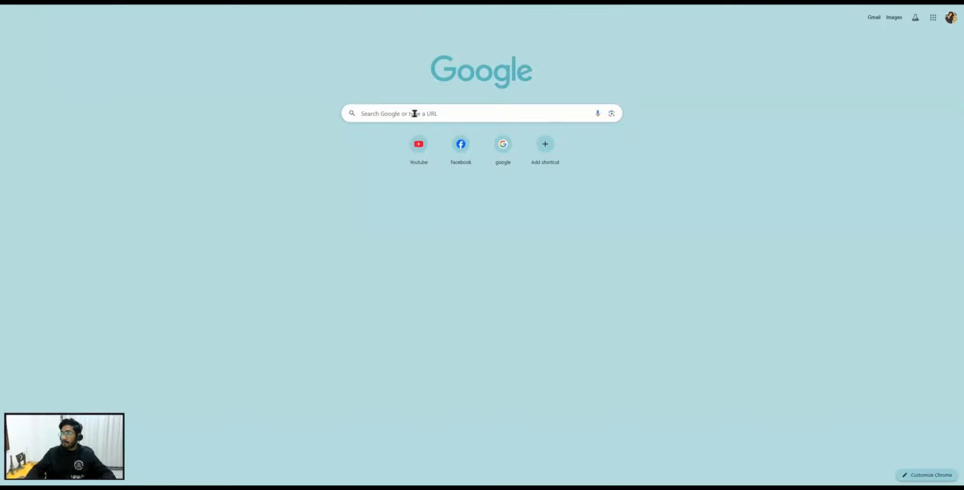
pyautogui.click(414, 114)
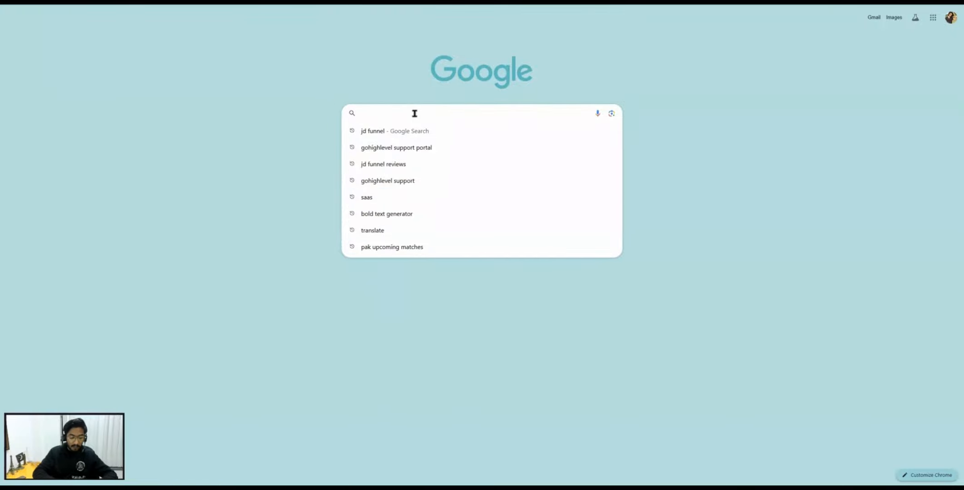
pyautogui.write('marke')
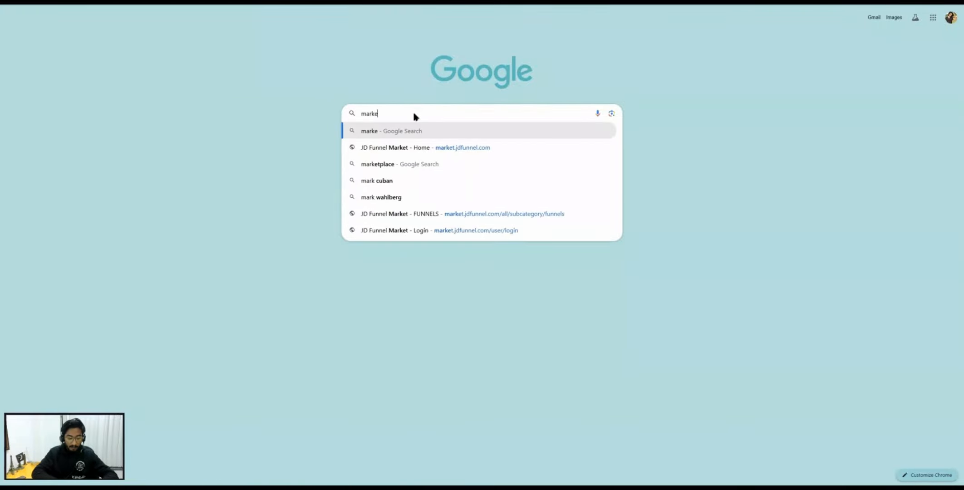
pyautogui.write('t.jdfunnel.com')
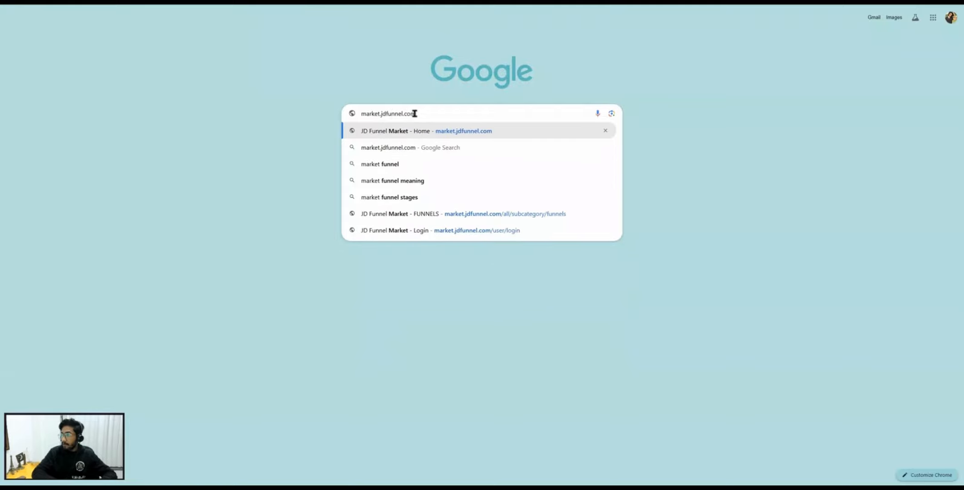
pyautogui.press('Escape')
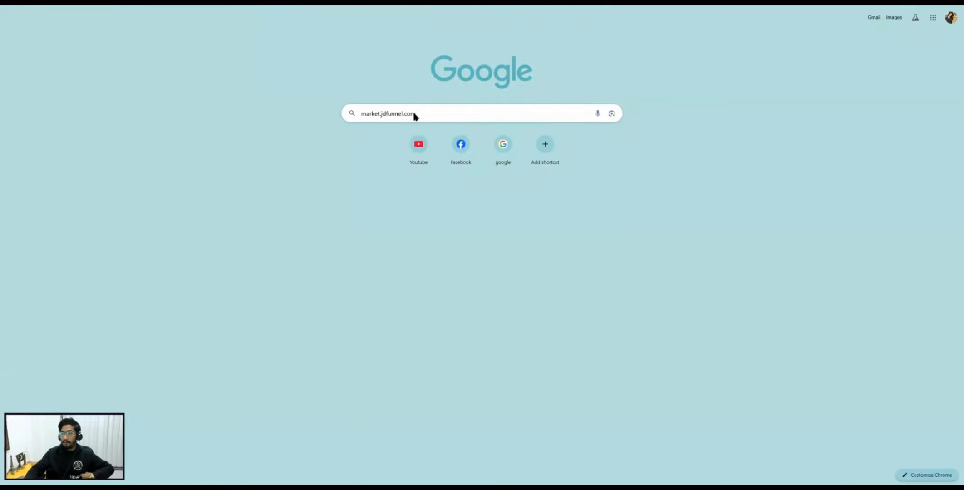
pyautogui.press('Return')
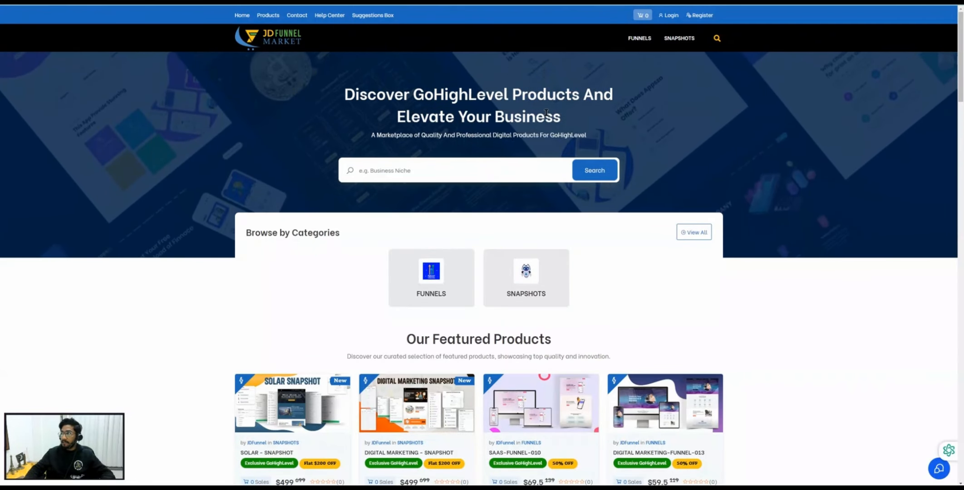
# Step: Look through the marketplace's list of funnel niches and open the Medical category
pyautogui.moveTo(631, 39)
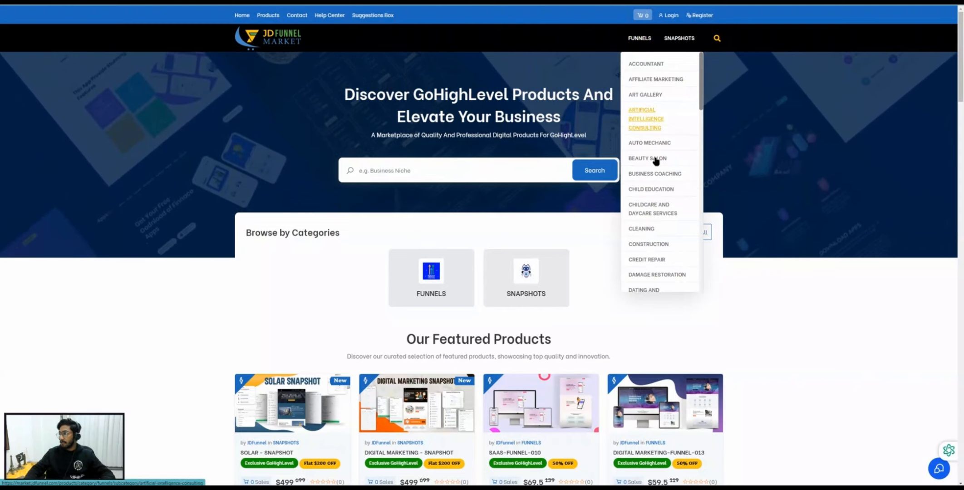
pyautogui.scroll(-5, 657, 163)
pyautogui.scroll(-4, 656, 165)
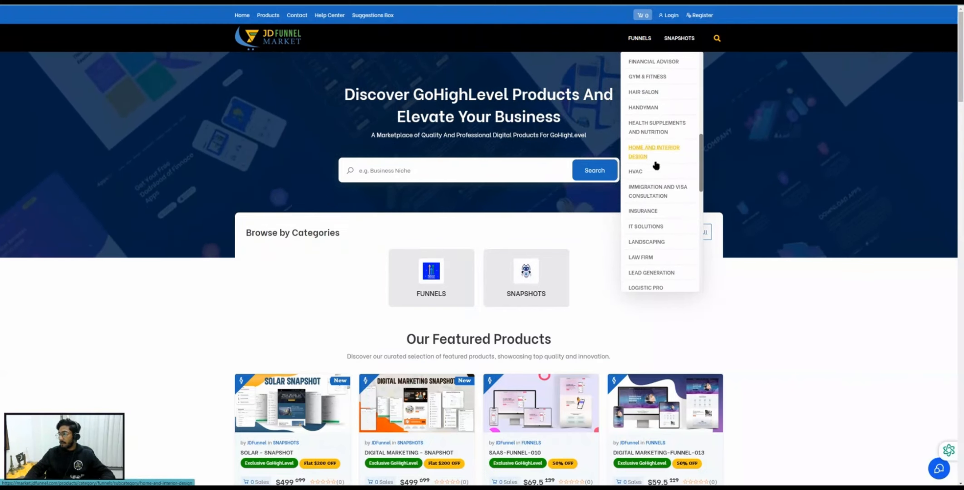
pyautogui.scroll(-3, 654, 150)
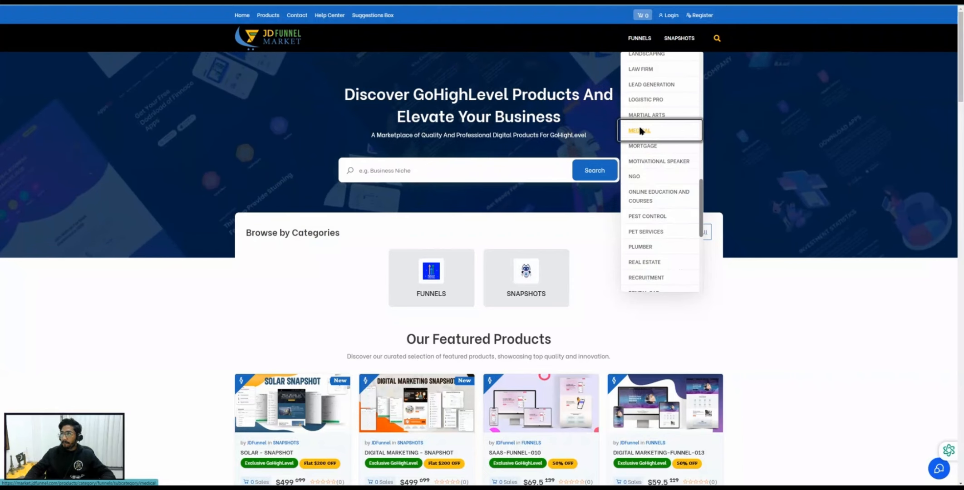
pyautogui.click(639, 132)
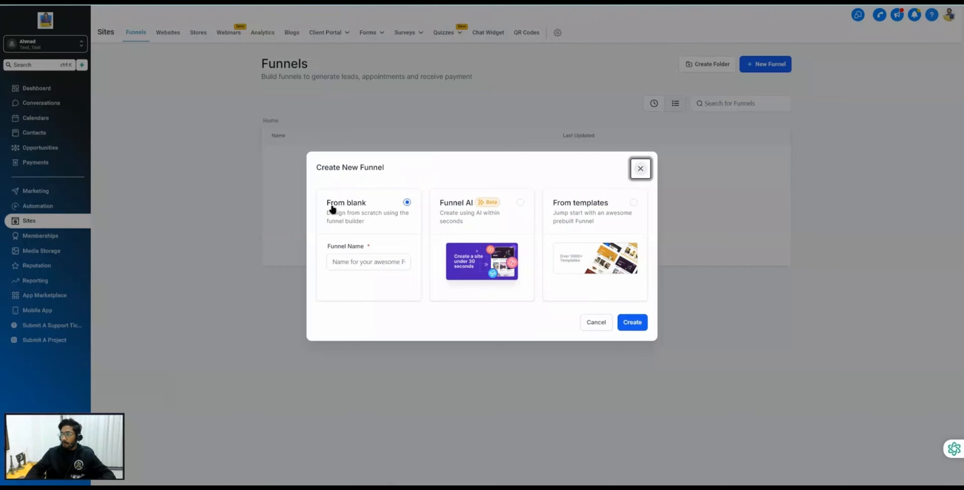
# Step: Choose to build the new funnel from templates and continue to the template library
pyautogui.click(393, 265)
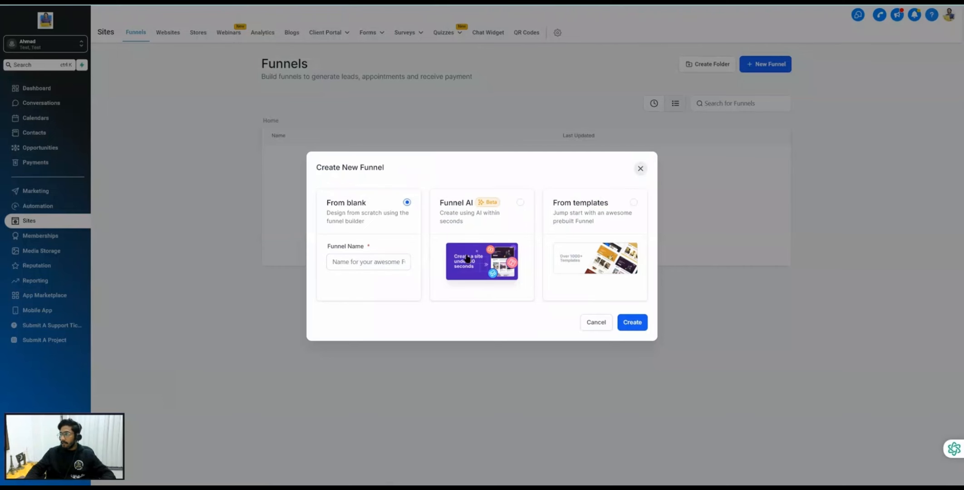
pyautogui.click(578, 256)
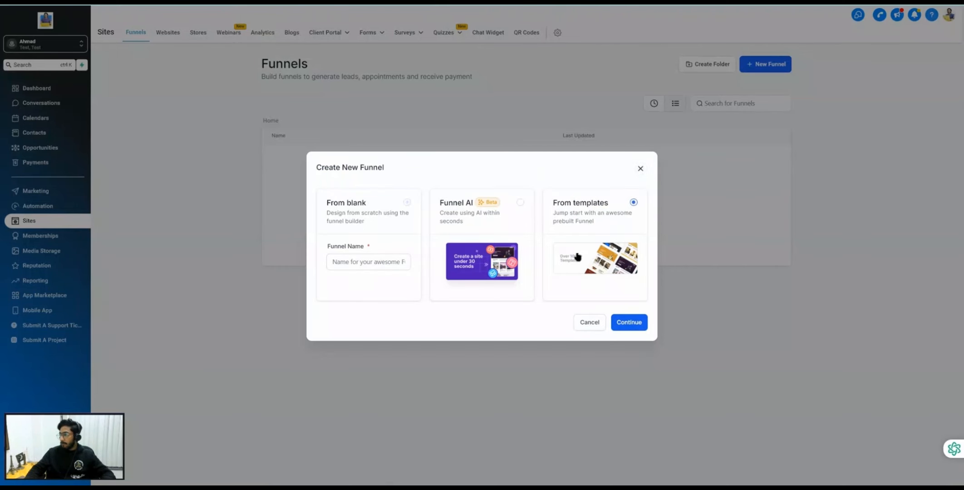
pyautogui.click(630, 322)
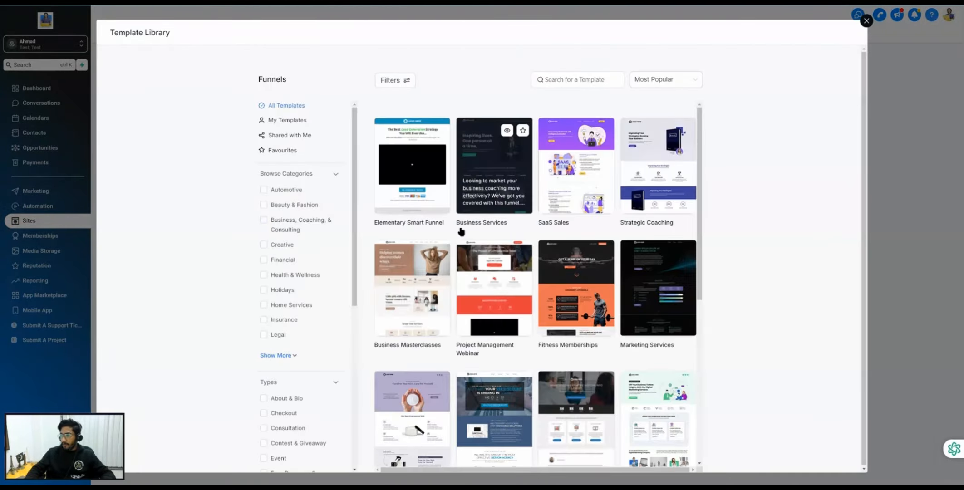
# Step: Pick the Life Advisors Courses template from the library and continue with it to create the funnel
pyautogui.scroll(-2, 411, 234)
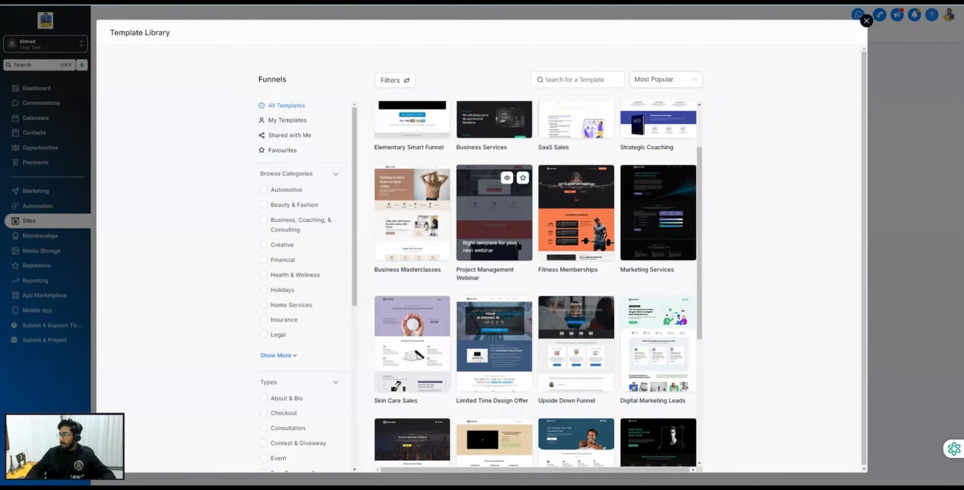
pyautogui.scroll(-4, 518, 246)
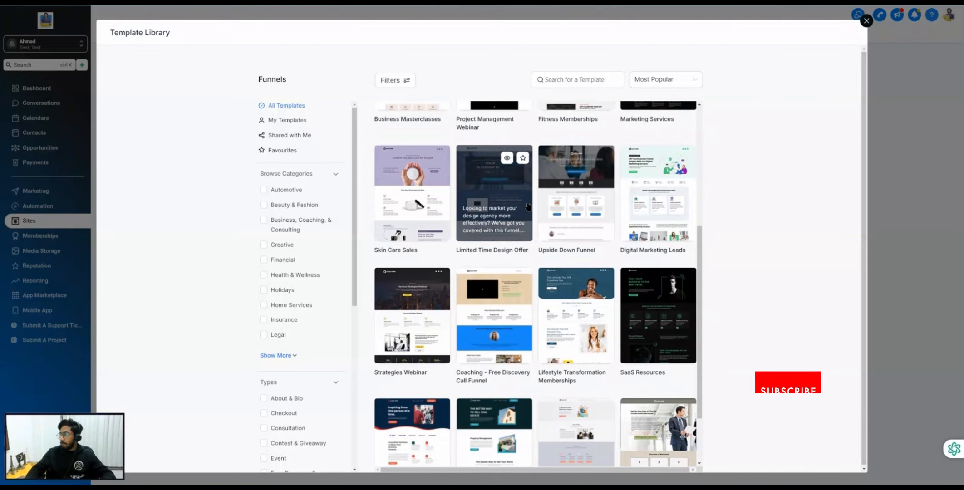
pyautogui.scroll(-2, 518, 221)
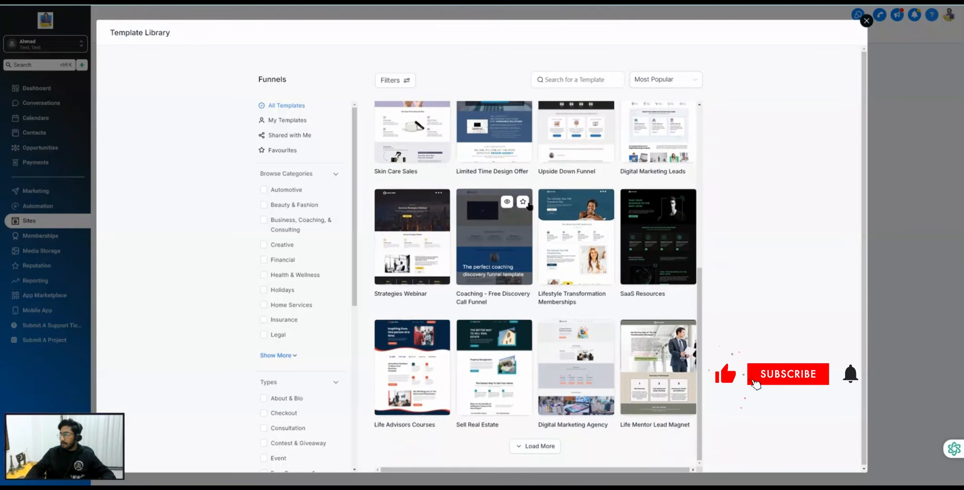
pyautogui.click(423, 354)
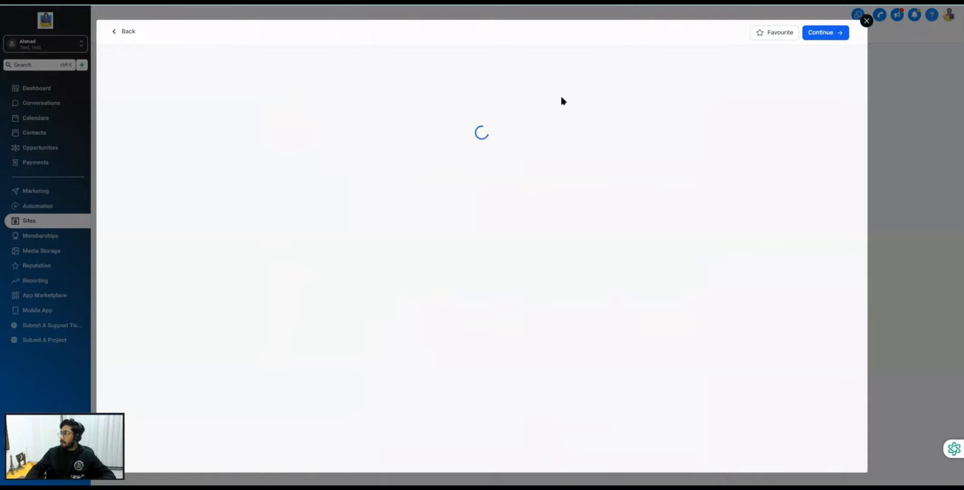
pyautogui.click(820, 40)
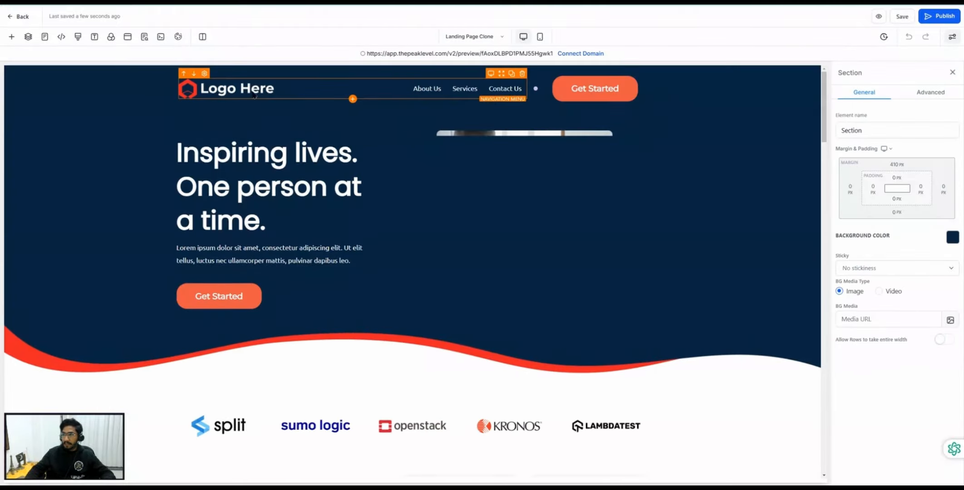
# Step: Leave the page editor for the funnels list and reopen the Life Advisors Courses funnel
pyautogui.click(23, 16)
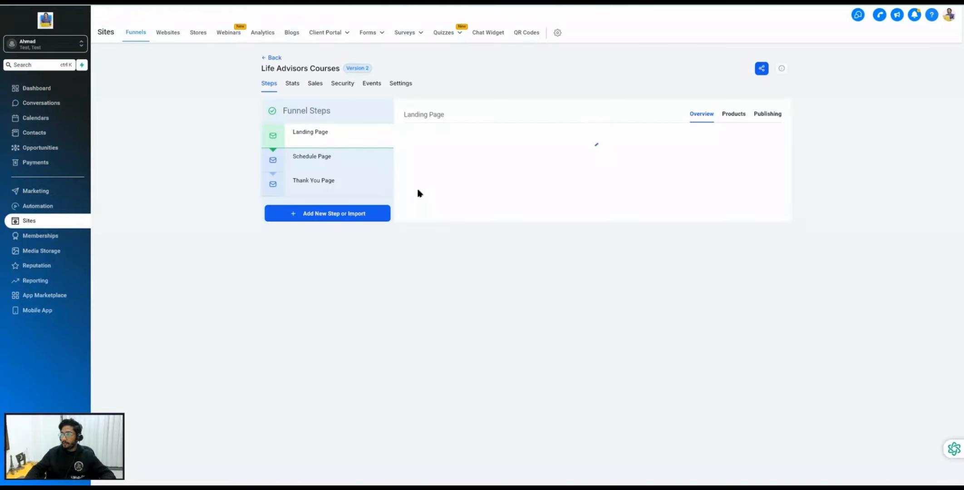
pyautogui.click(271, 58)
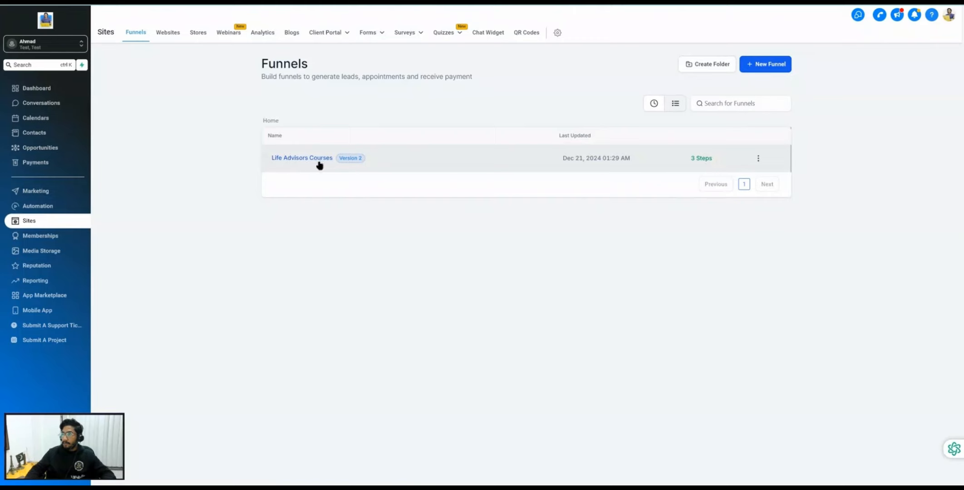
pyautogui.click(300, 159)
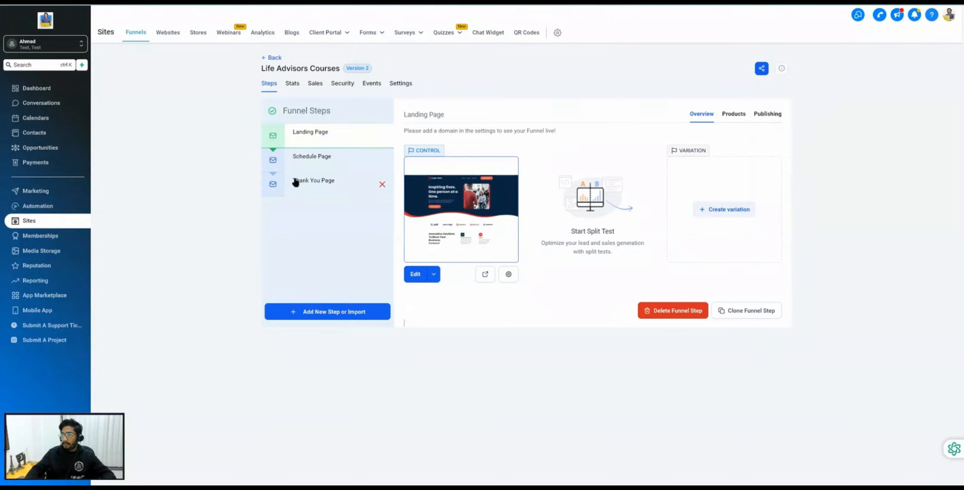
# Step: Open the funnel's Landing Page step for editing in a new tab and look over the page layout
pyautogui.click(306, 133)
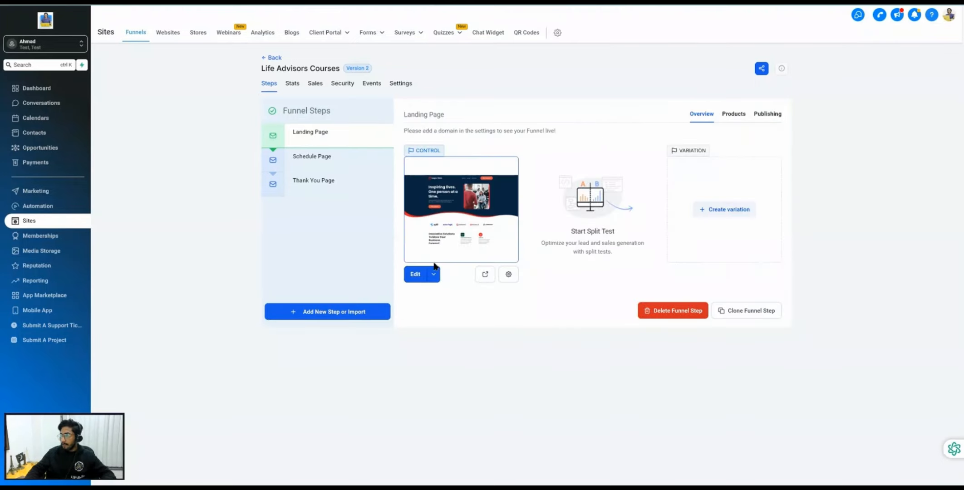
pyautogui.click(435, 274)
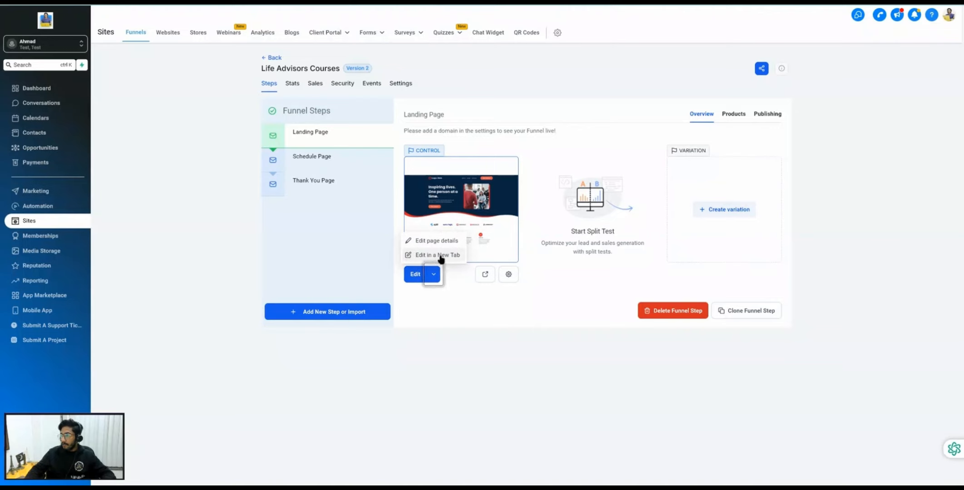
pyautogui.click(439, 255)
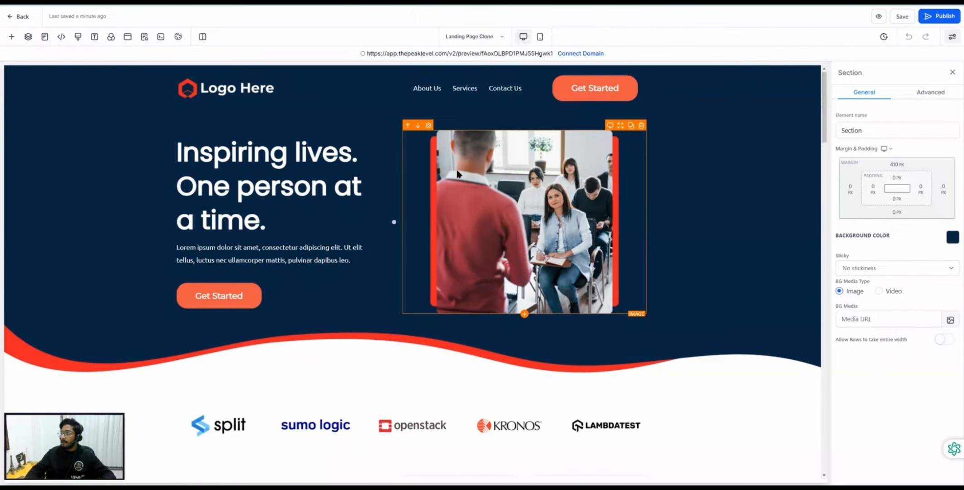
pyautogui.scroll(-4, 457, 172)
pyautogui.scroll(-5, 456, 173)
pyautogui.scroll(8, 457, 173)
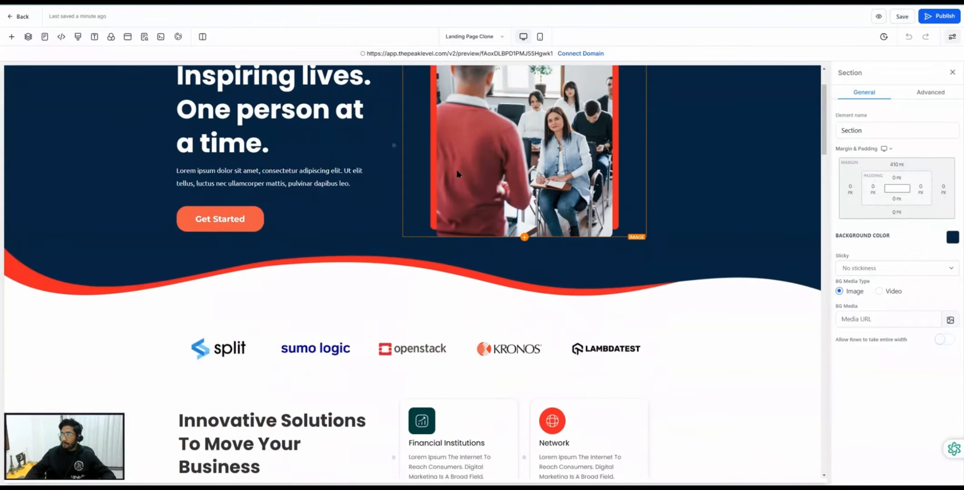
# Step: Review the elements that can be added to the page, check the hero image's settings, and close the element library
pyautogui.click(11, 37)
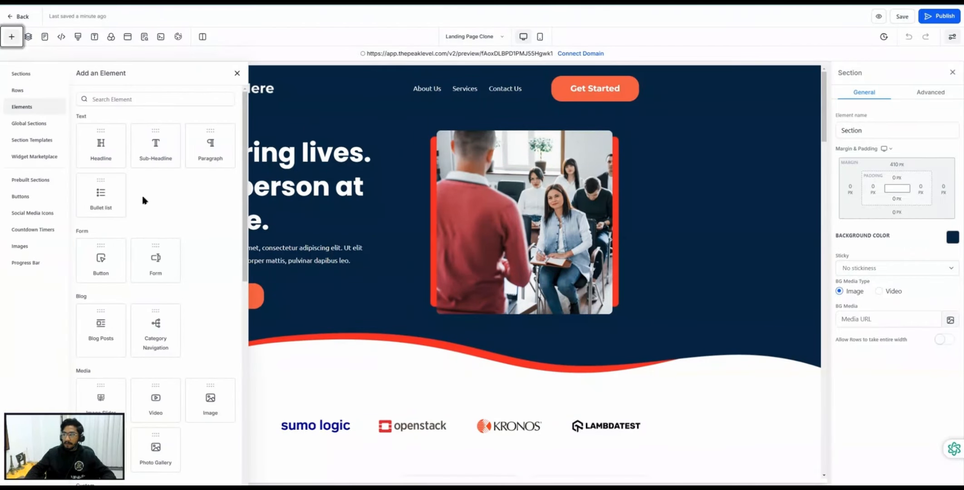
pyautogui.scroll(-8, 143, 197)
pyautogui.scroll(-1, 143, 198)
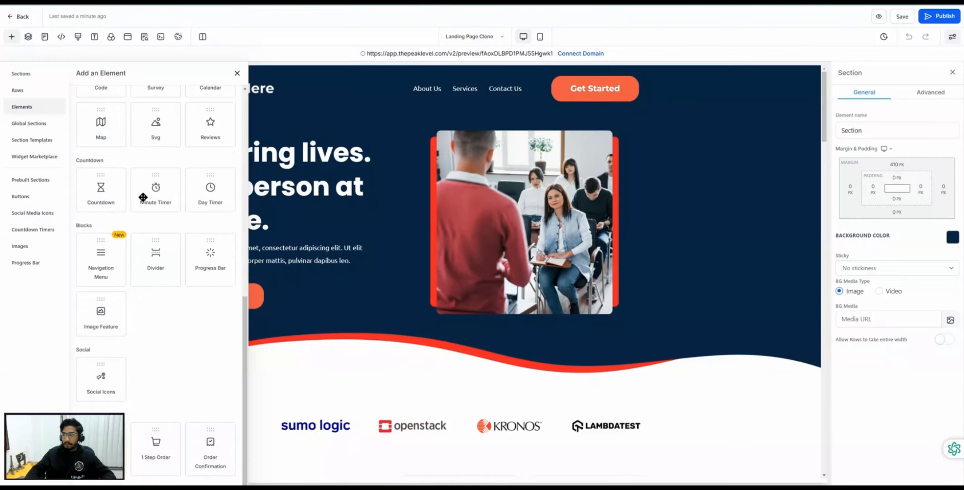
pyautogui.scroll(9, 143, 197)
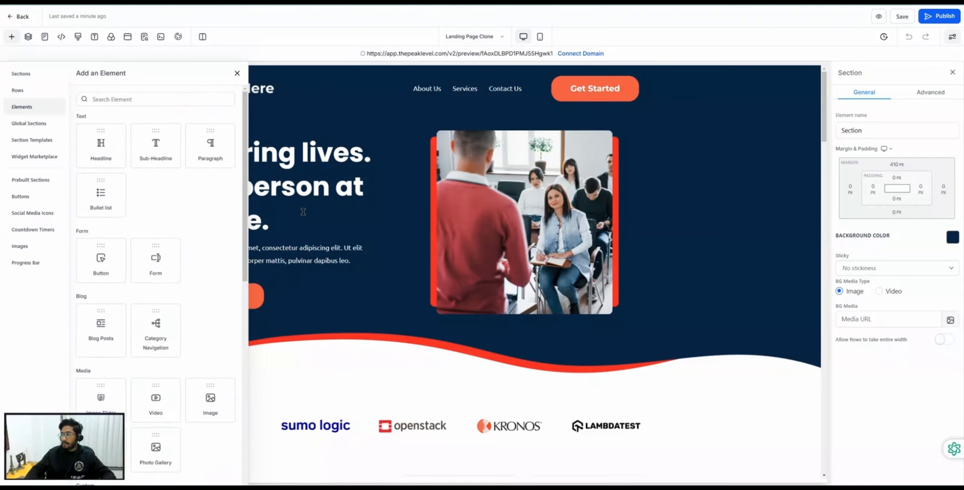
pyautogui.click(464, 220)
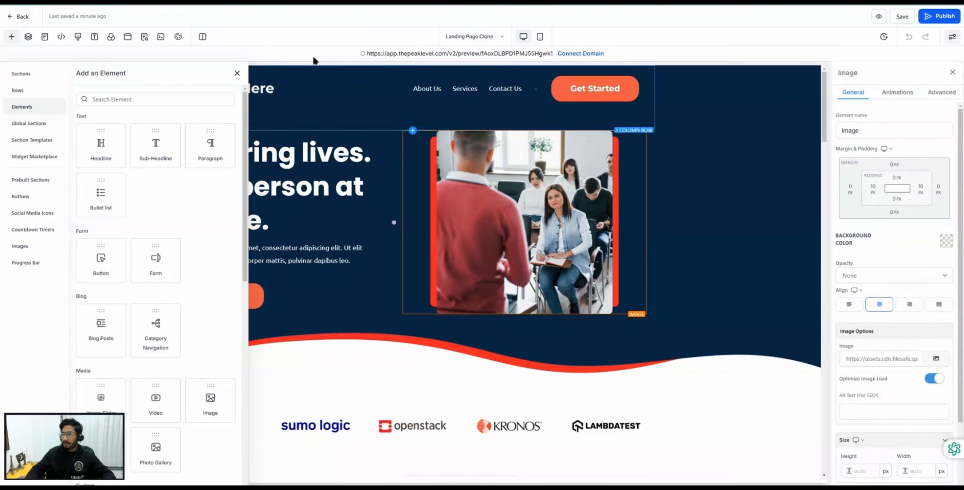
pyautogui.click(237, 73)
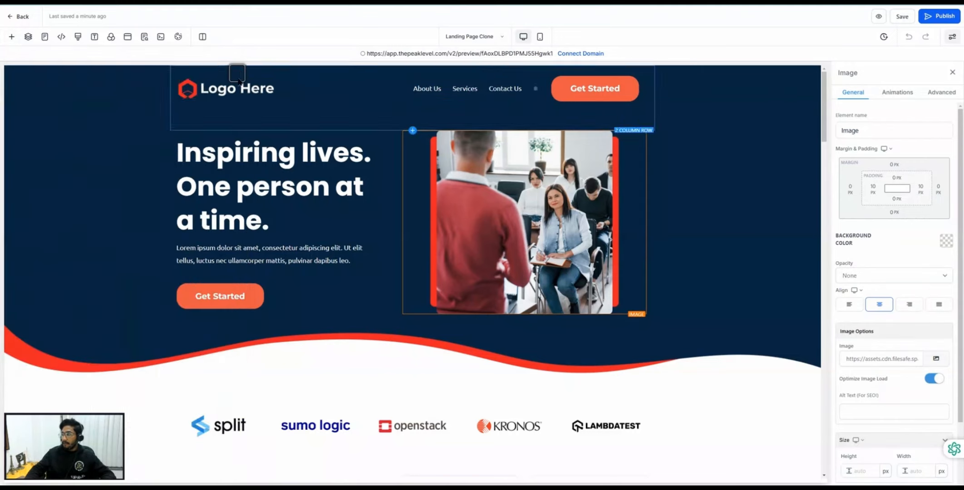
# Step: Inspect the settings of the hero's Get Started button and of the page popup, closing the popup and looking over the page
pyautogui.click(235, 297)
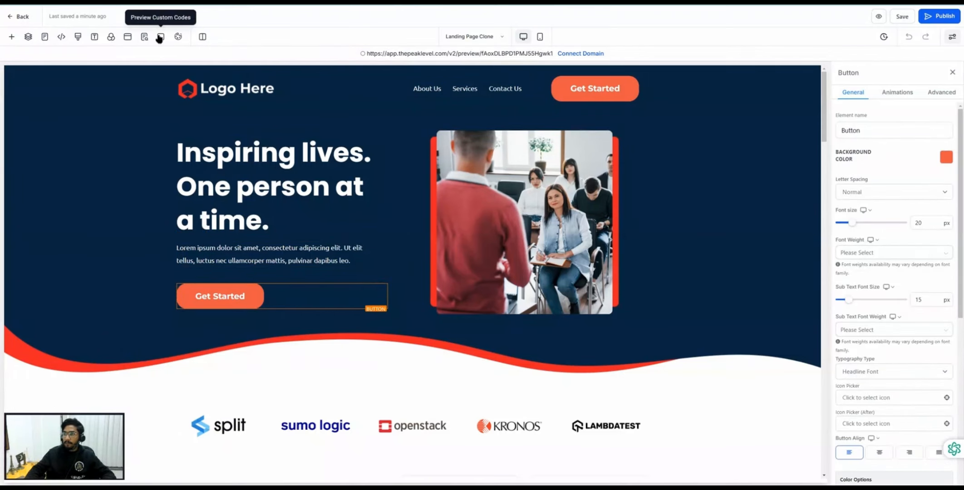
pyautogui.click(128, 41)
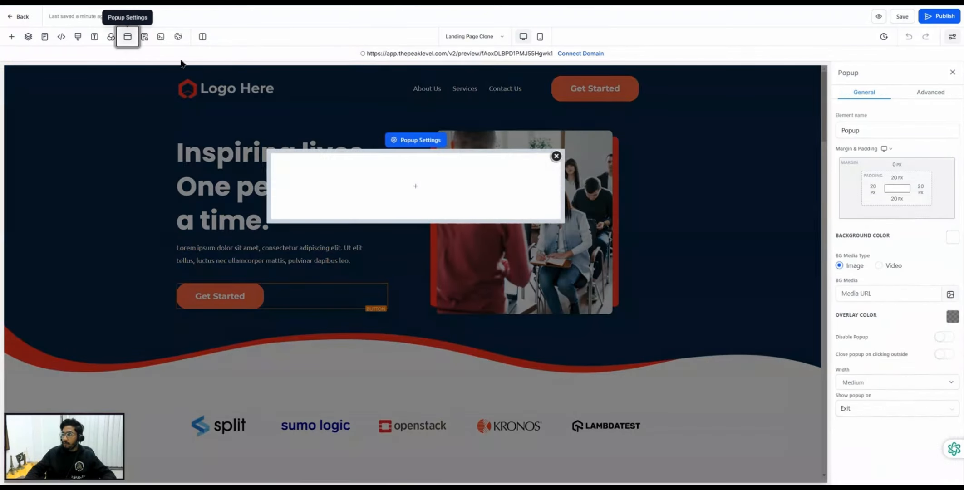
pyautogui.click(557, 156)
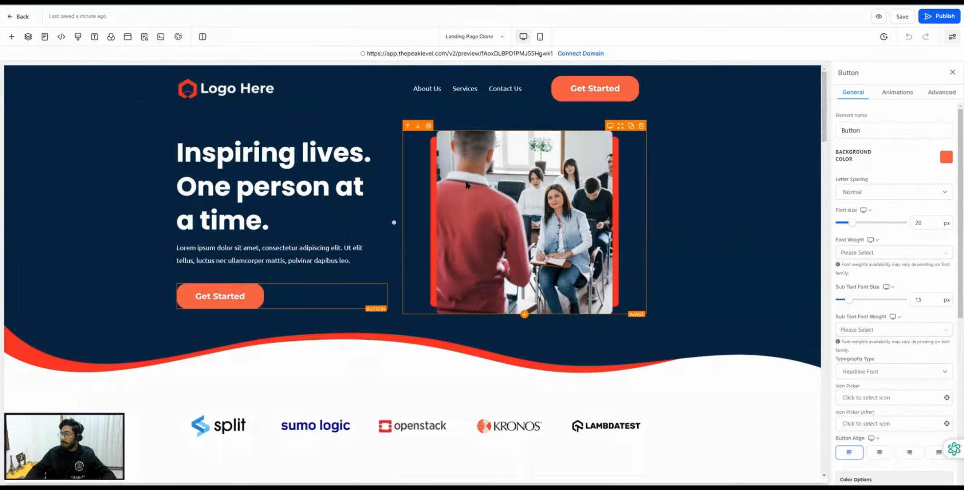
pyautogui.scroll(-5, 467, 185)
pyautogui.scroll(-5, 466, 185)
pyautogui.scroll(10, 465, 185)
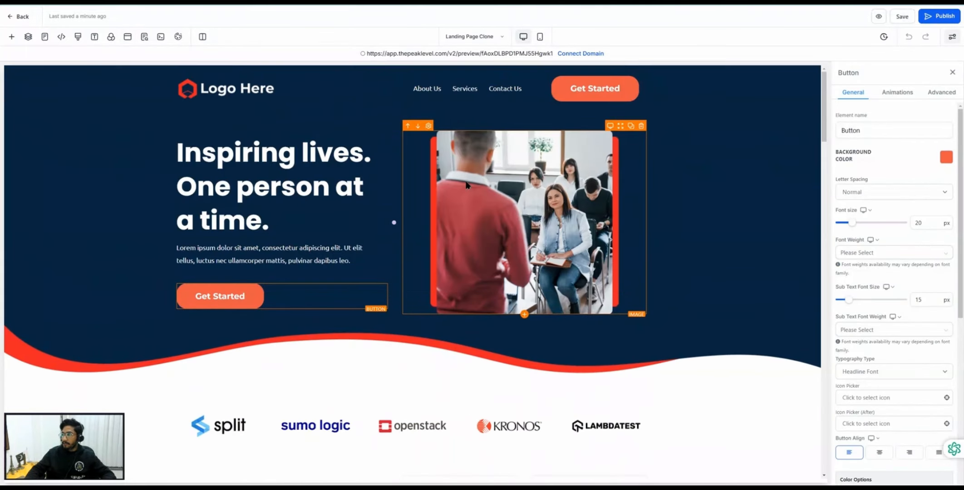
# Step: Open the landing page's popup for editing and add a one-column row to it
pyautogui.click(135, 40)
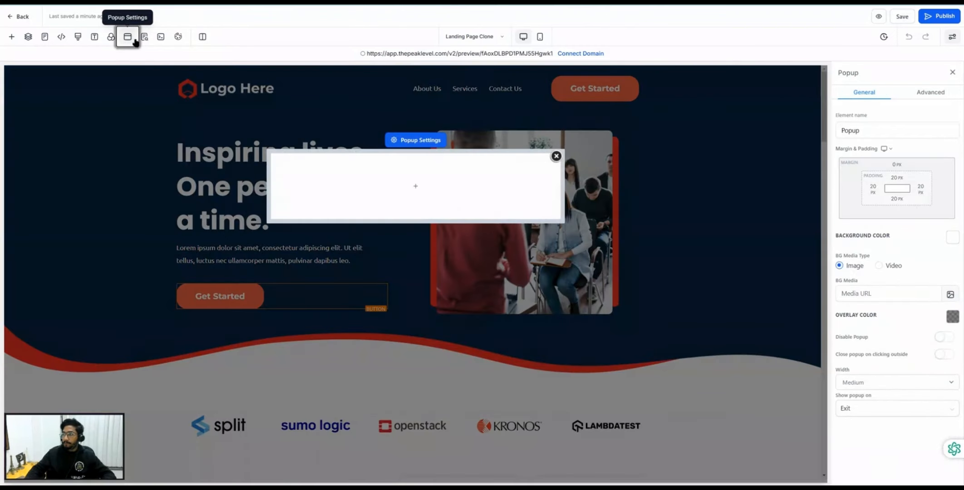
pyautogui.click(416, 186)
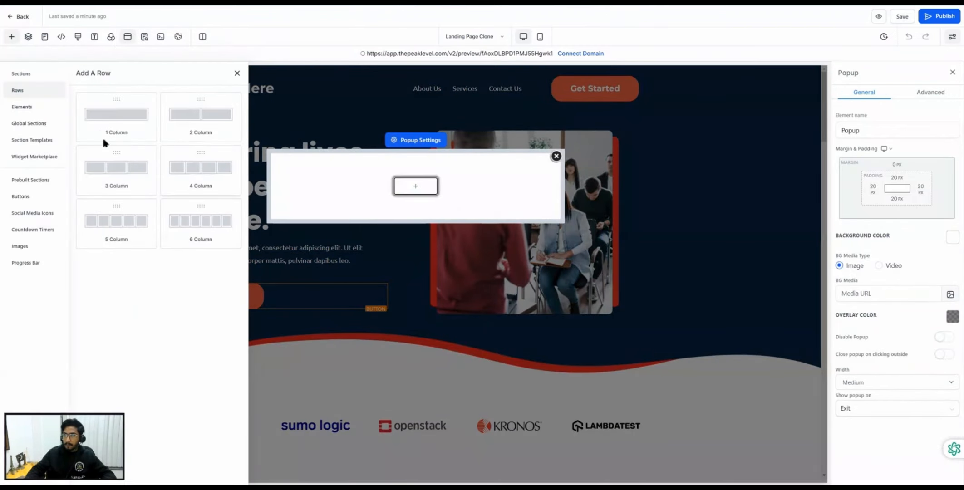
pyautogui.click(118, 119)
# Step: Search the element library for "form" and add a Form element to the popup's column
pyautogui.click(423, 197)
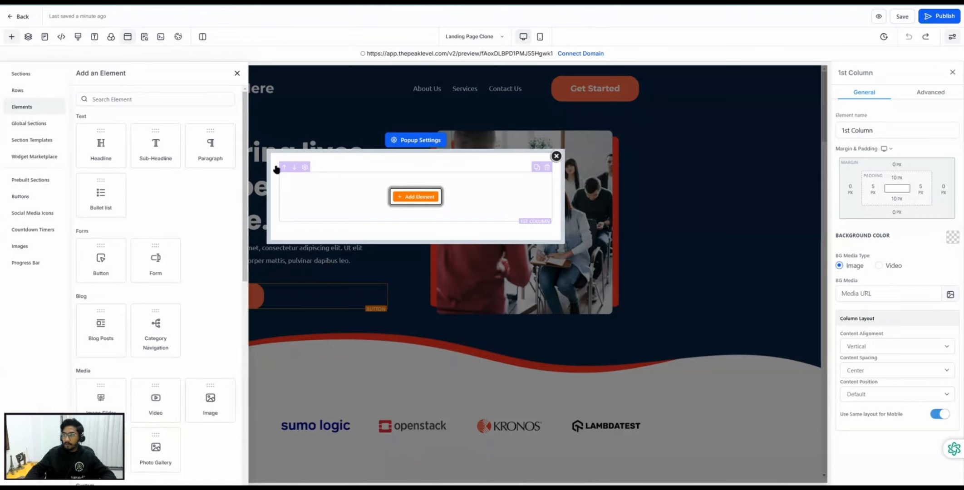
pyautogui.click(116, 98)
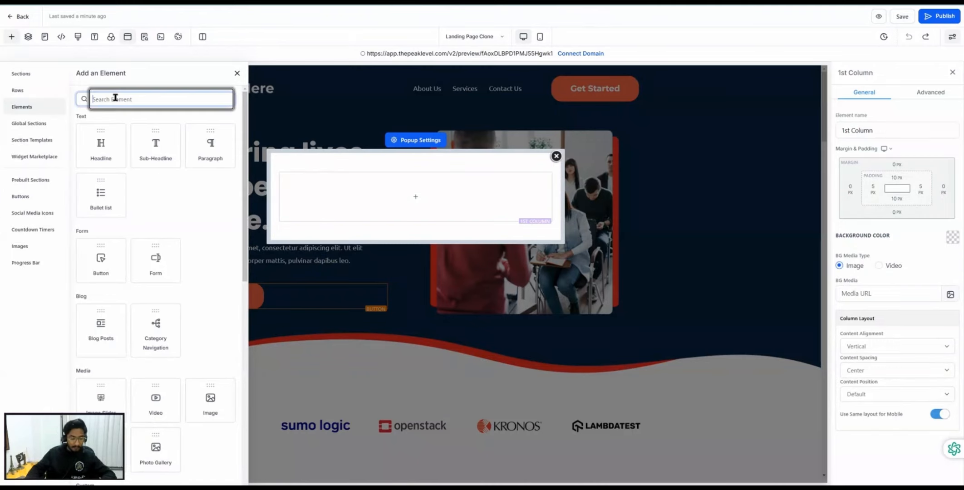
pyautogui.write('form')
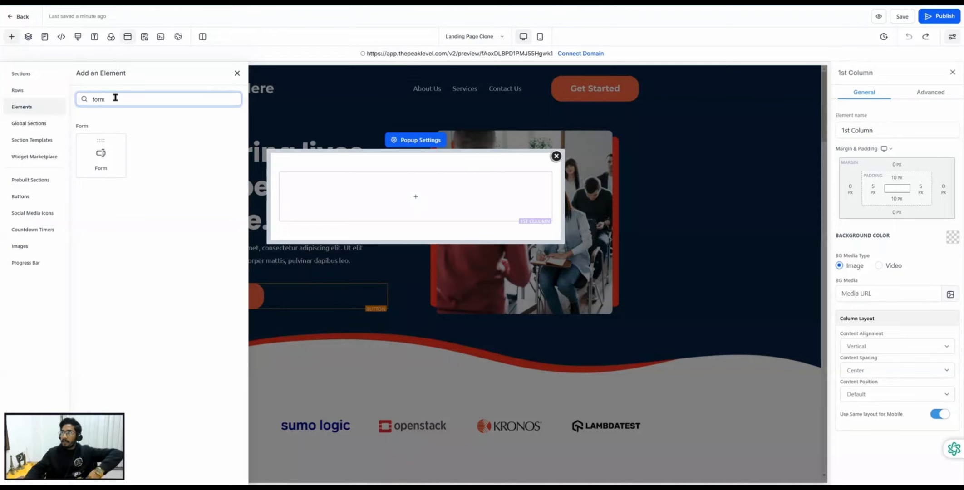
pyautogui.click(414, 199)
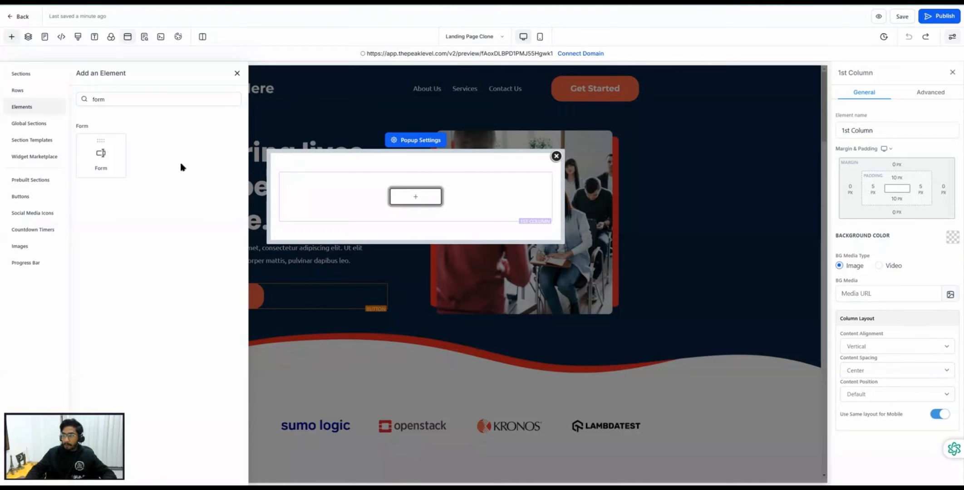
pyautogui.click(101, 164)
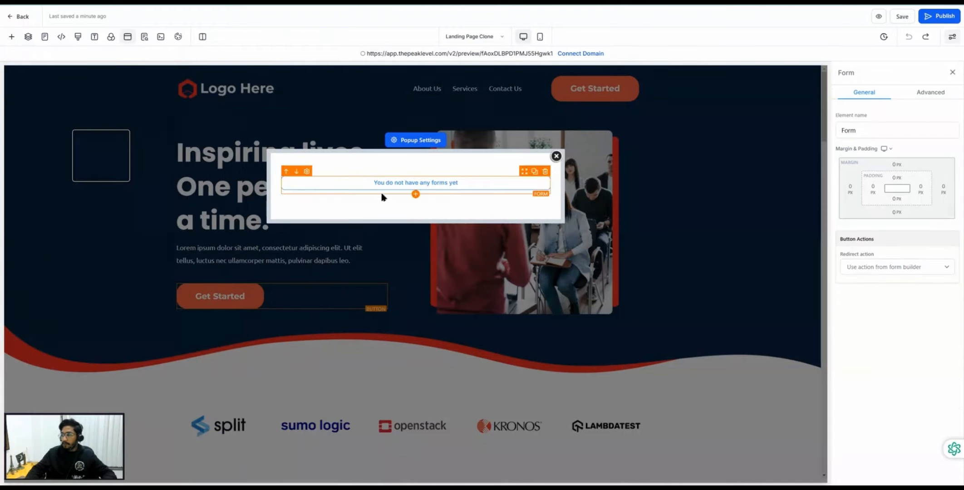
# Step: Assign My First Form to the popup's form element, look over its fields, and close the popup
pyautogui.click(406, 192)
pyautogui.click(434, 213)
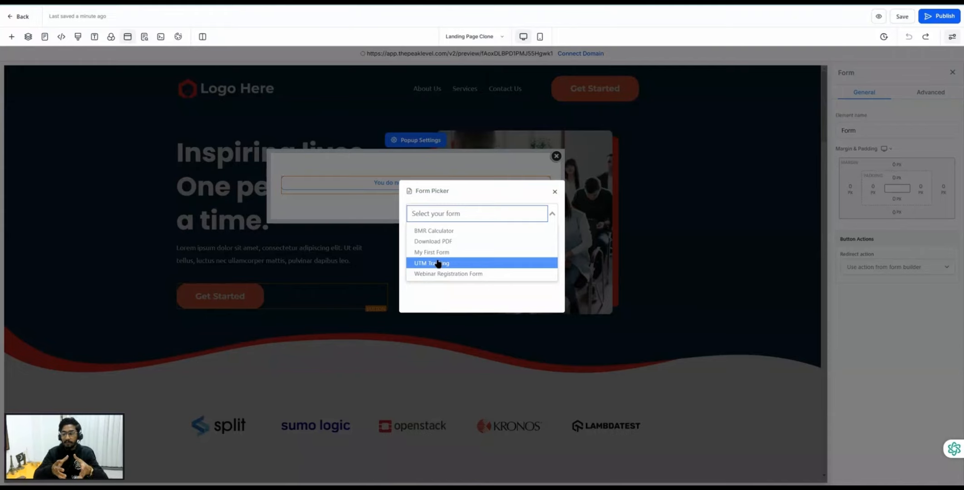
pyautogui.click(435, 252)
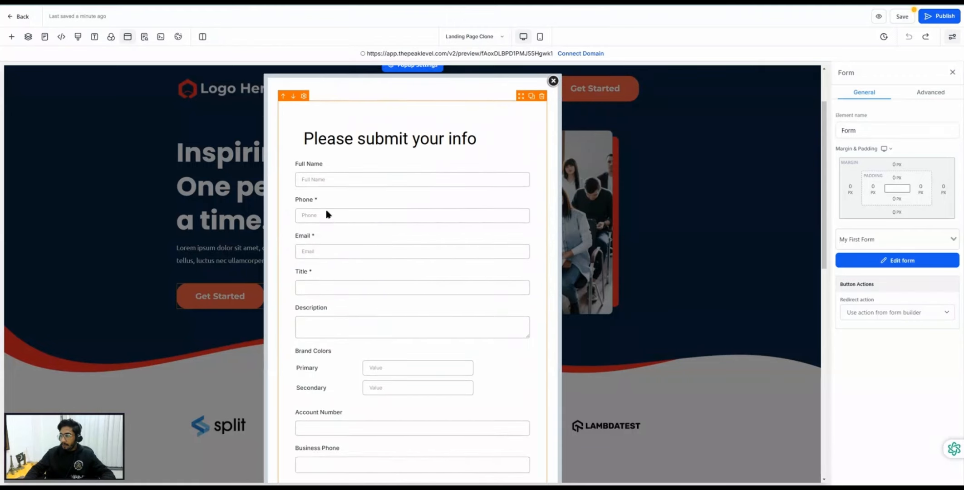
pyautogui.scroll(-5, 326, 213)
pyautogui.scroll(-10, 327, 213)
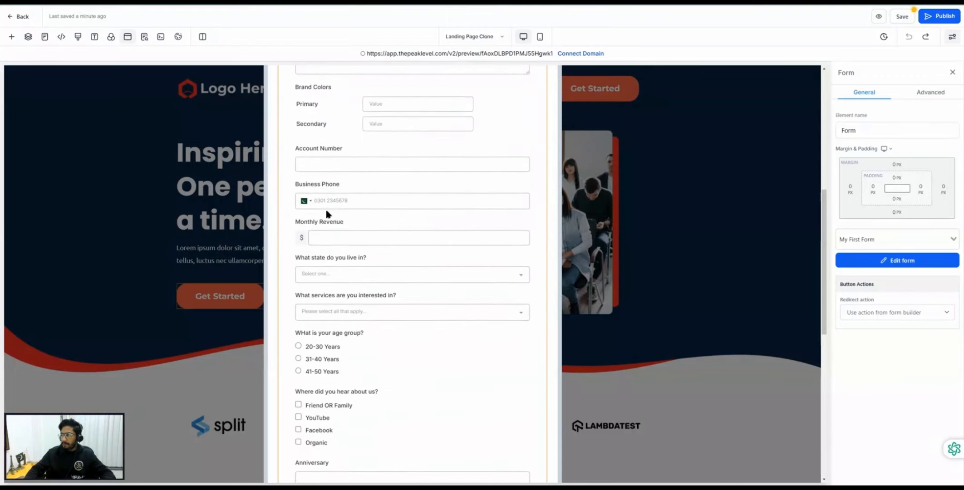
pyautogui.scroll(15, 341, 285)
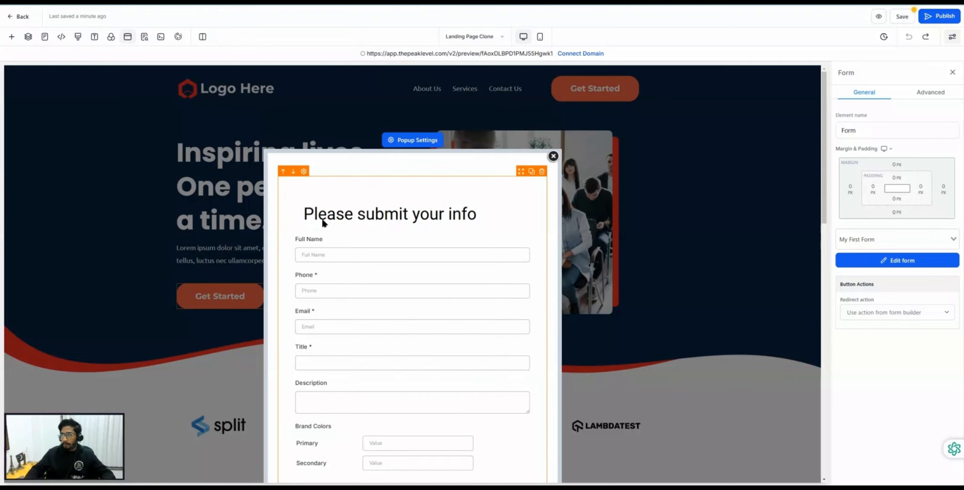
pyautogui.click(553, 156)
# Step: Check the link action of the Get Started buttons in the hero and Skill Up sections, and save the landing page
pyautogui.scroll(-2, 195, 203)
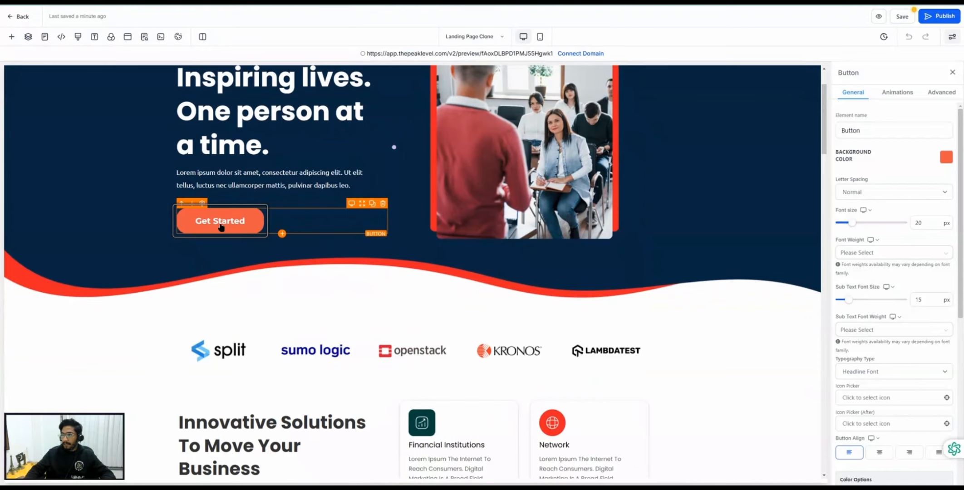
pyautogui.scroll(-1, 929, 326)
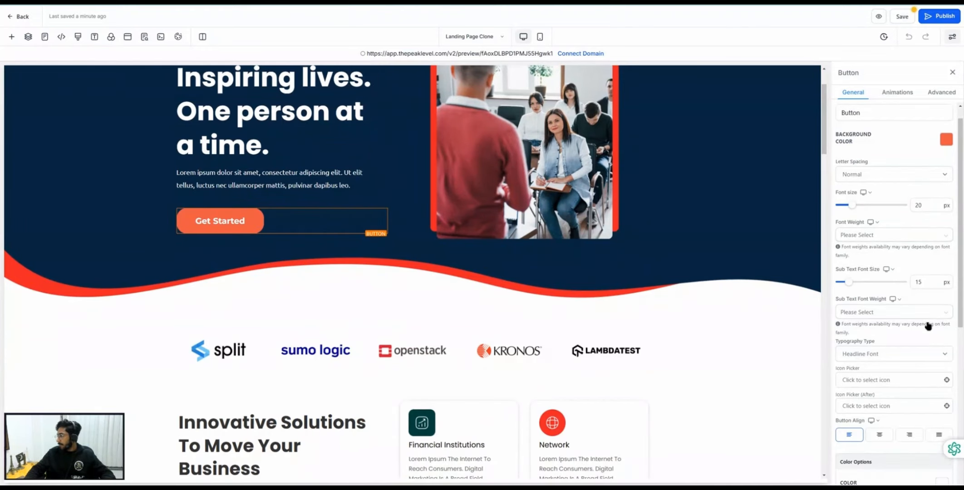
pyautogui.scroll(-6, 929, 326)
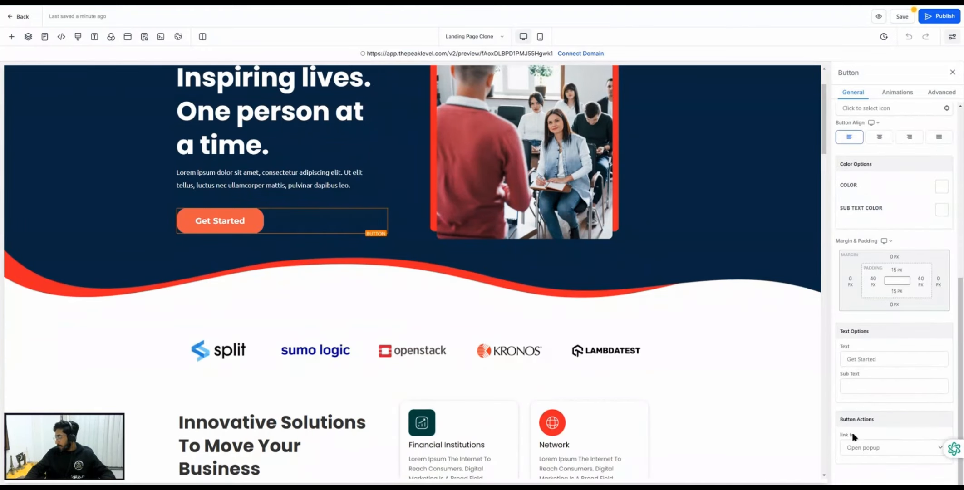
pyautogui.moveTo(860, 441); pyautogui.dragTo(840, 435)
pyautogui.scroll(-7, 611, 368)
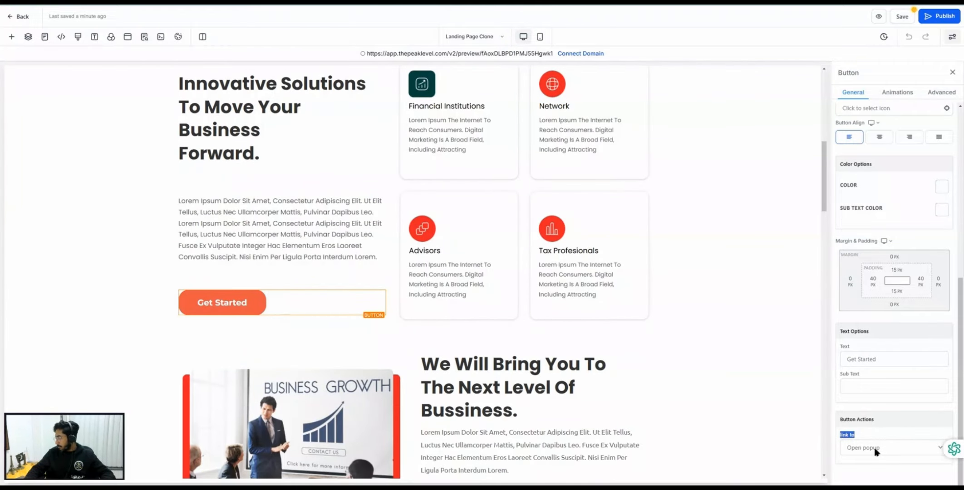
pyautogui.scroll(-8, 515, 407)
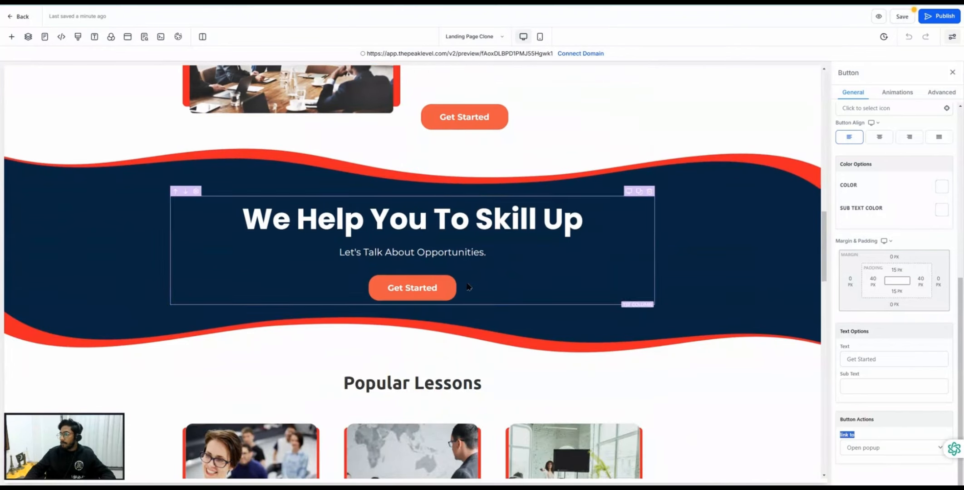
pyautogui.click(433, 293)
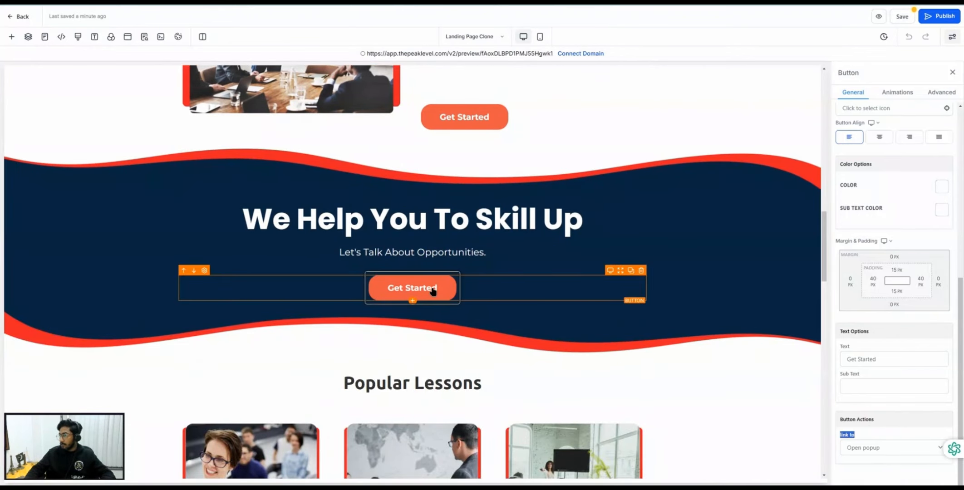
pyautogui.click(898, 18)
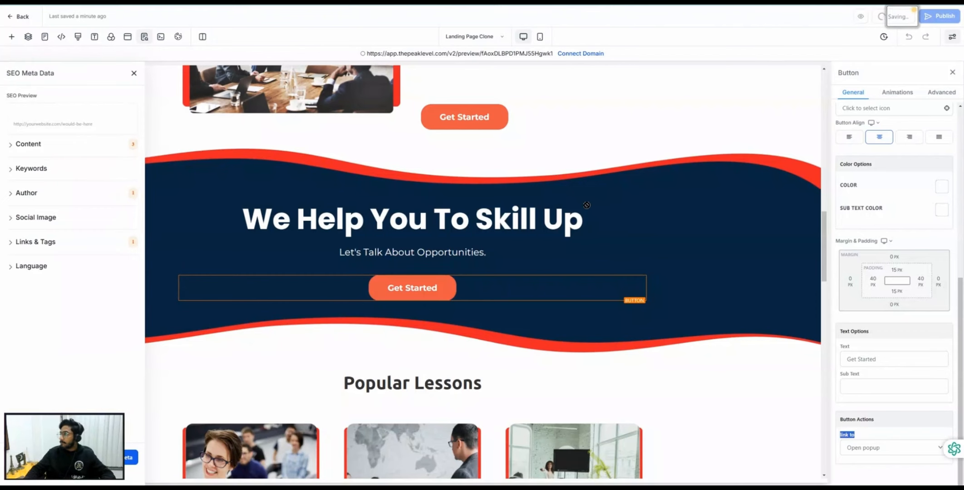
# Step: Switch to the Schedule Page and set its calendar element to Personal Meeting Calendar For GHL Boy
pyautogui.scroll(15, 586, 207)
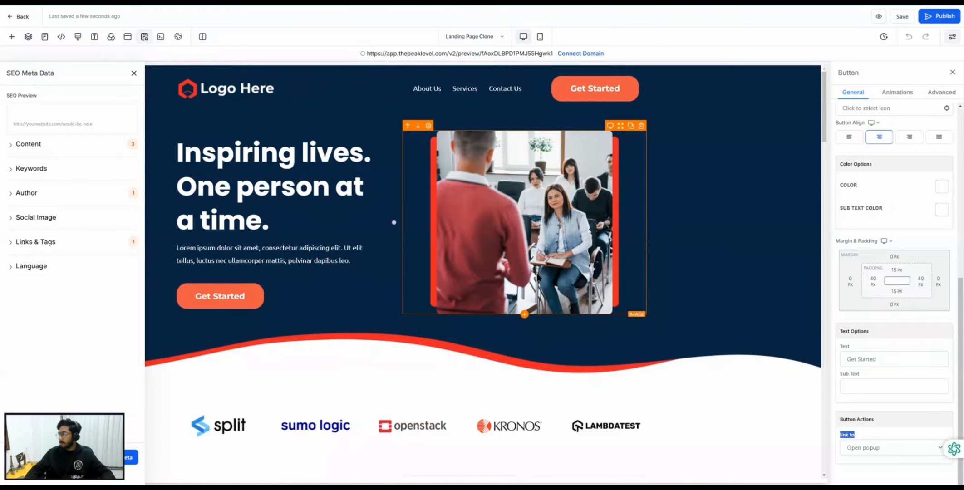
pyautogui.click(499, 38)
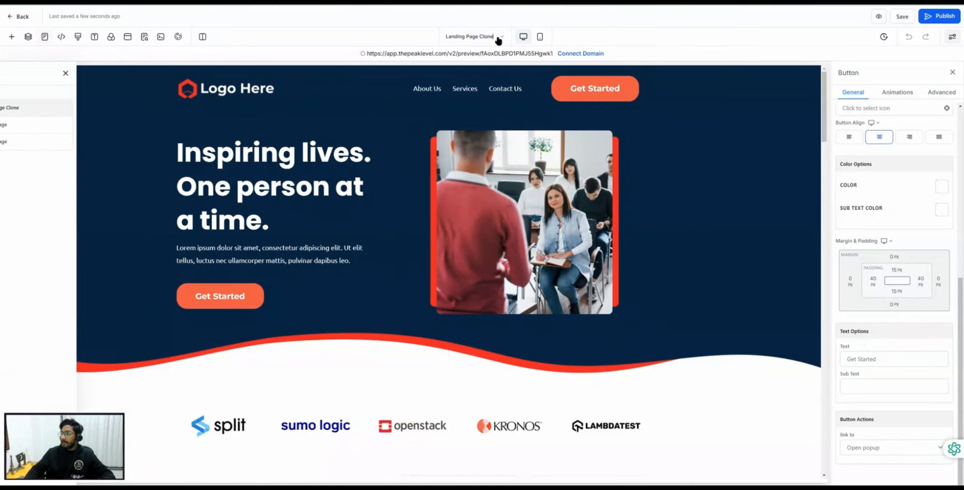
pyautogui.click(41, 129)
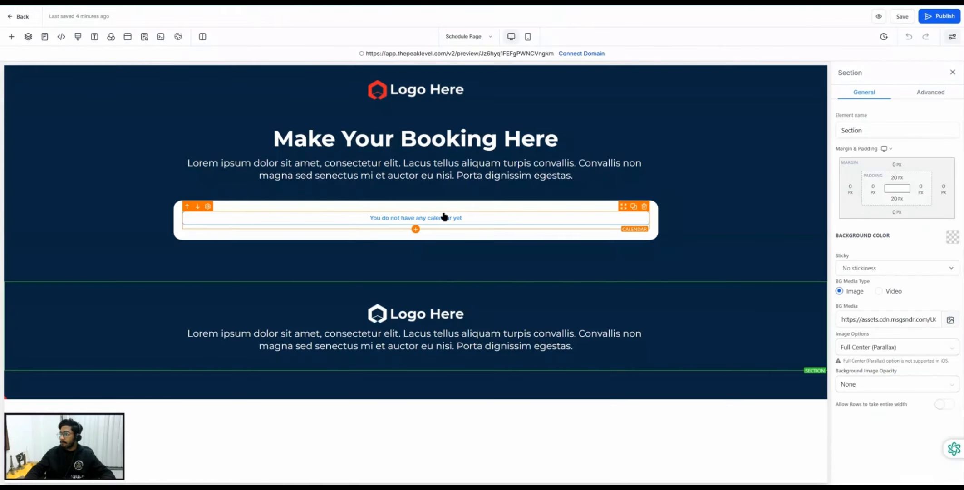
pyautogui.click(394, 220)
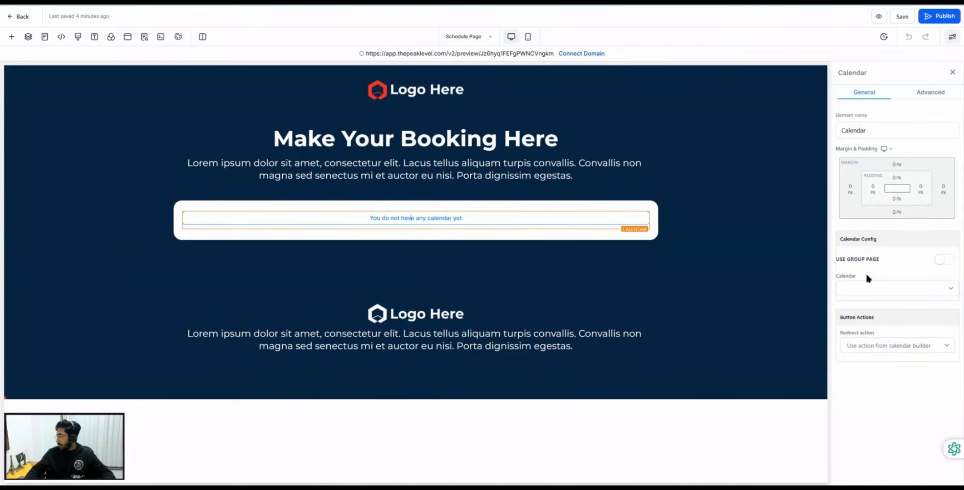
pyautogui.click(858, 290)
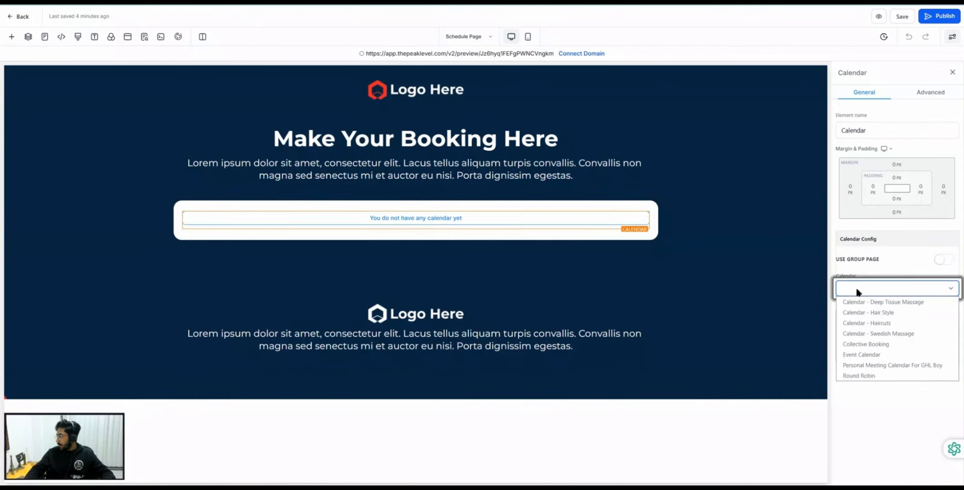
pyautogui.click(878, 365)
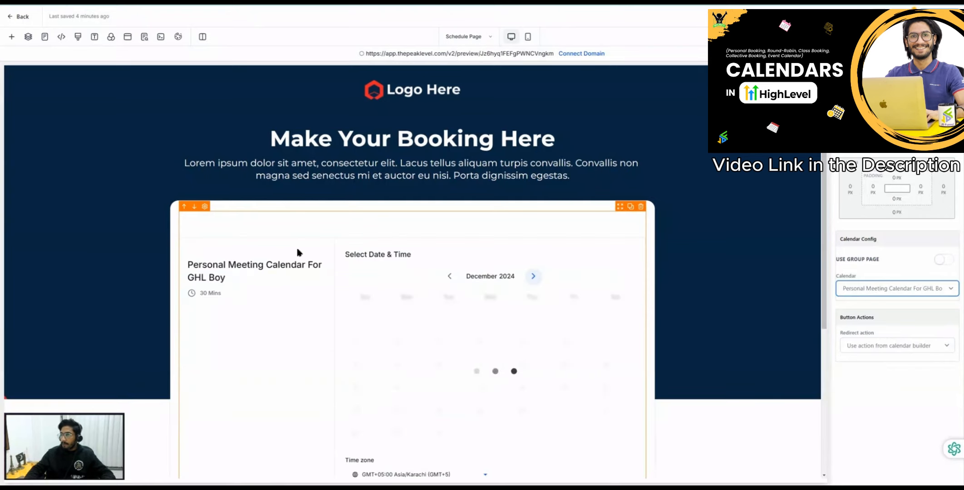
# Step: Look over the booking calendar on the Schedule Page and save the page
pyautogui.scroll(-4, 333, 239)
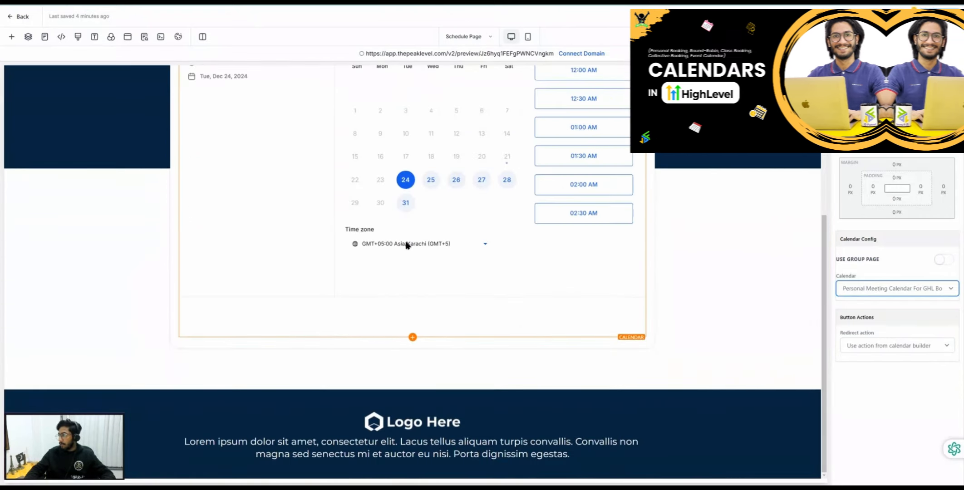
pyautogui.scroll(5, 406, 247)
pyautogui.scroll(-3, 406, 247)
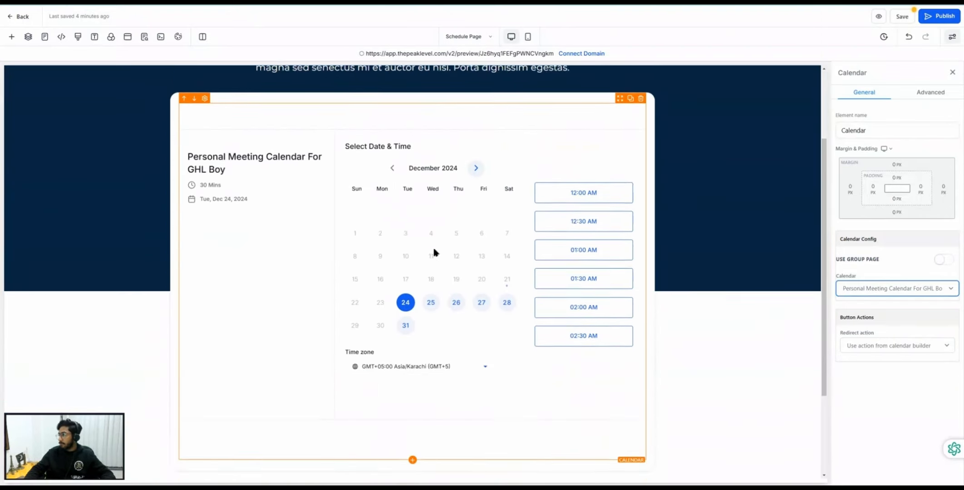
pyautogui.scroll(-2, 700, 243)
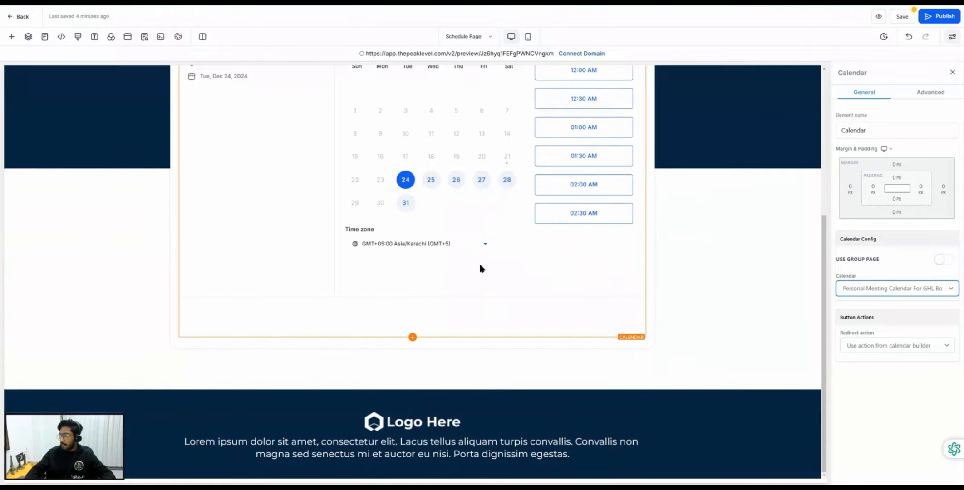
pyautogui.scroll(2, 479, 261)
pyautogui.click(896, 17)
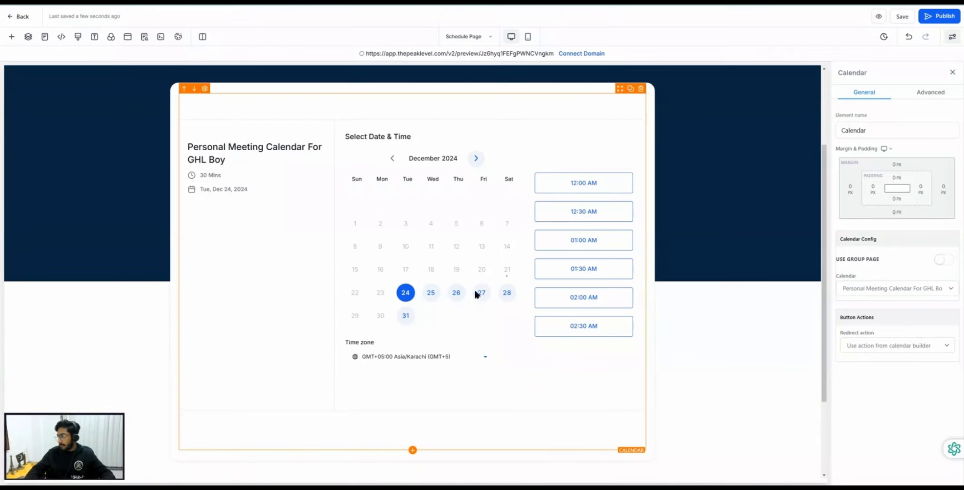
# Step: Set the calendar's redirect action to Go to Next step and save the Schedule Page
pyautogui.click(877, 345)
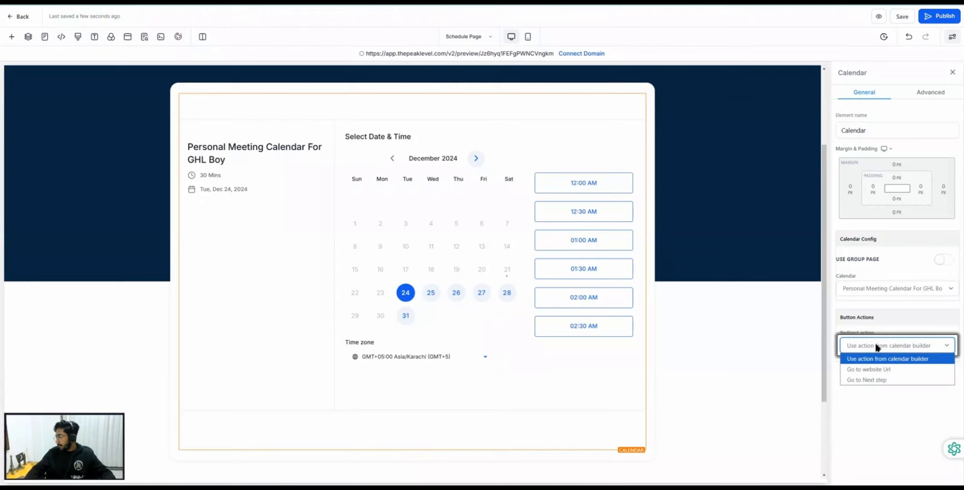
pyautogui.click(874, 380)
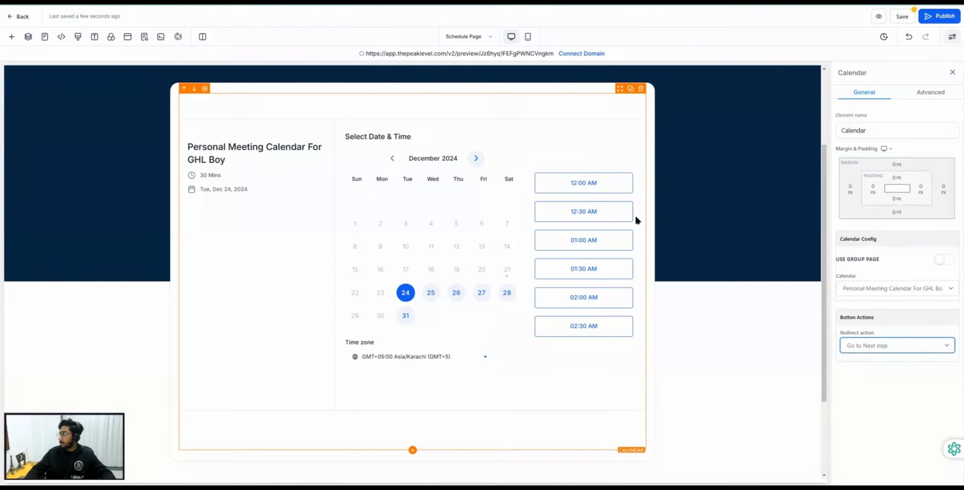
pyautogui.click(902, 17)
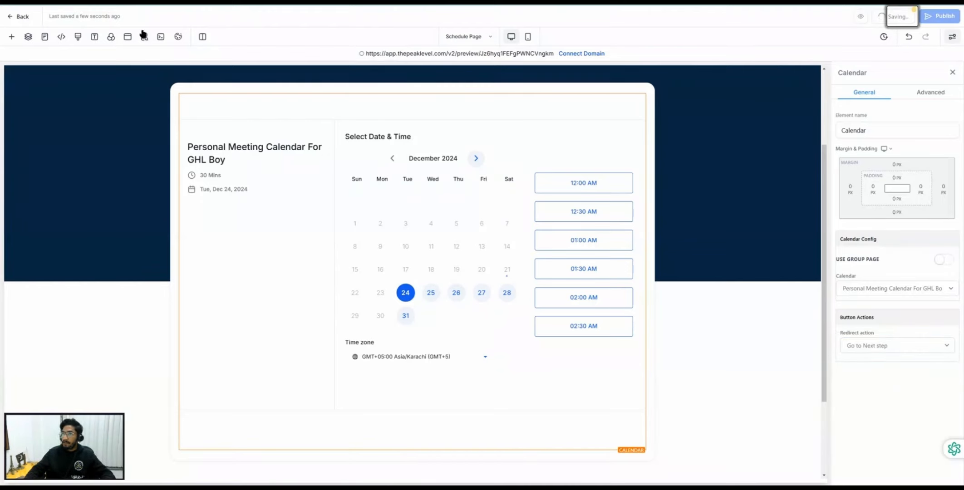
# Step: Check the funnel's page list, return to the funnel steps, and view the Thank You Page and Landing Page steps
pyautogui.click(478, 36)
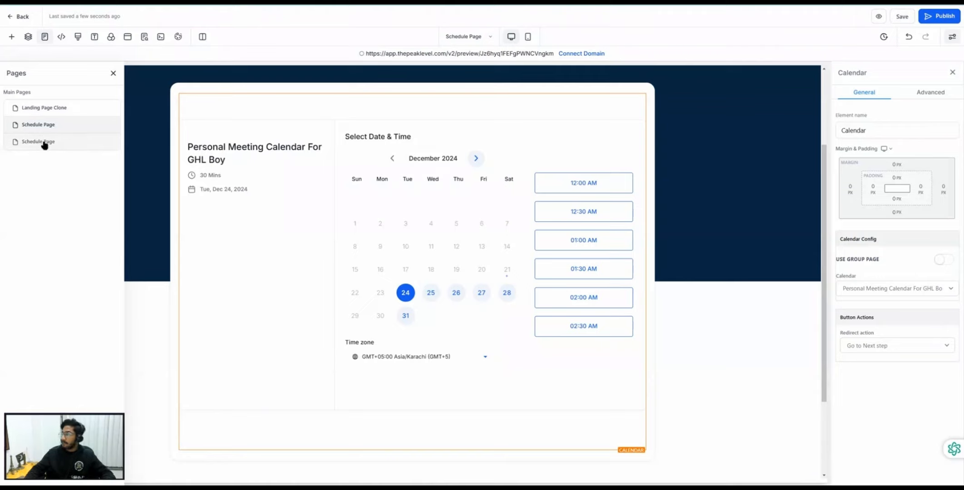
pyautogui.click(22, 18)
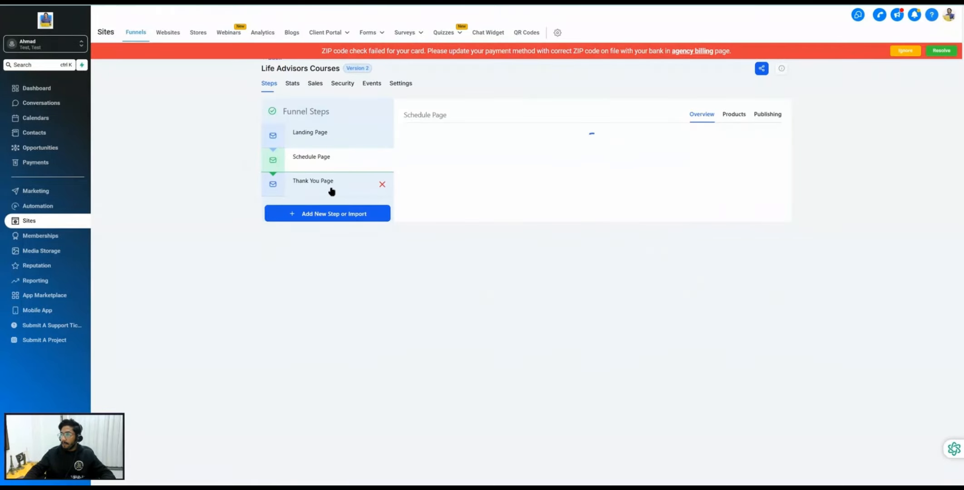
pyautogui.click(314, 187)
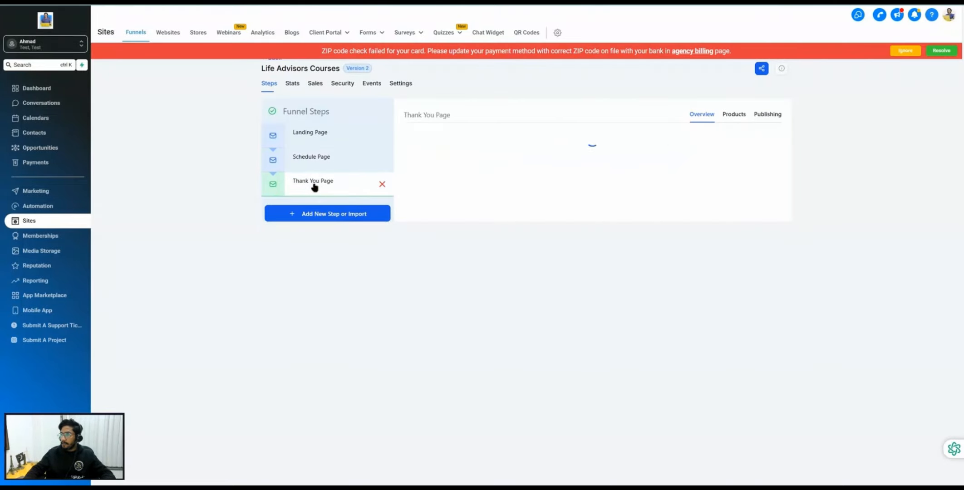
pyautogui.click(318, 132)
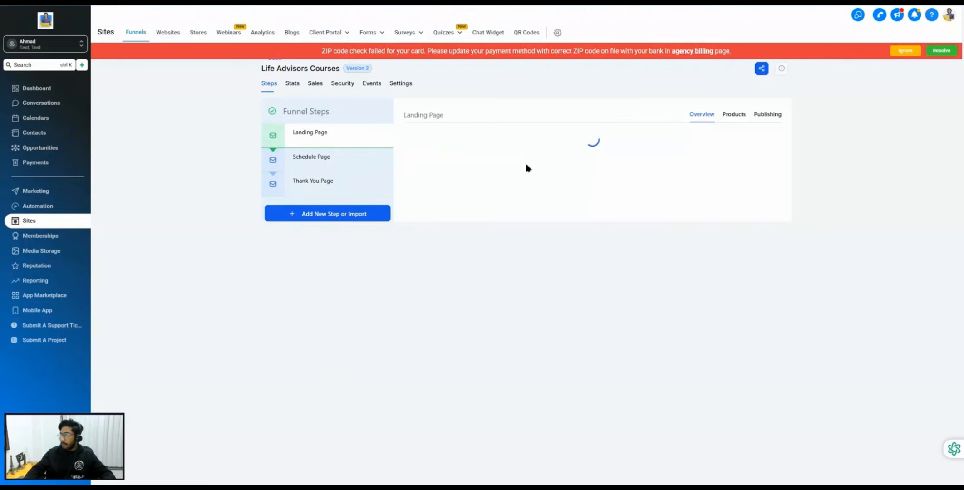
# Step: Dismiss the billing banner, open the Landing Page for editing, and select the form inside its popup
pyautogui.click(905, 50)
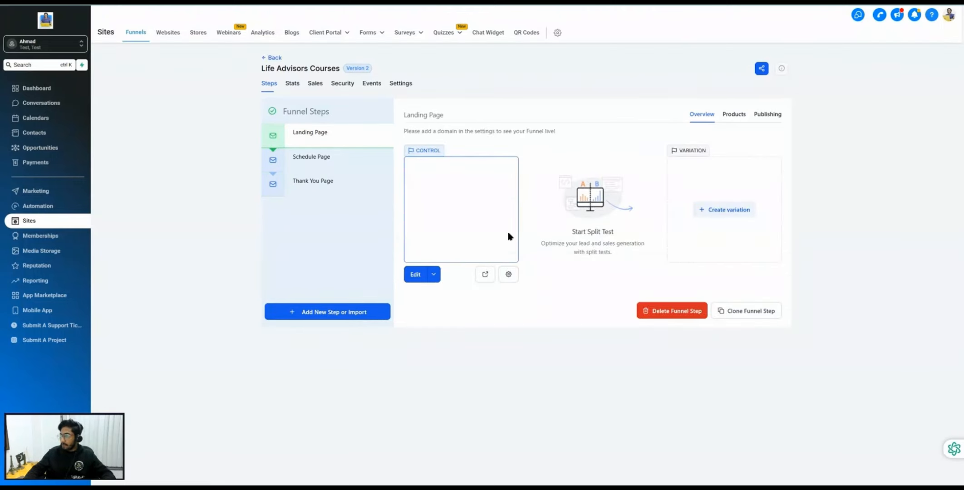
pyautogui.click(413, 275)
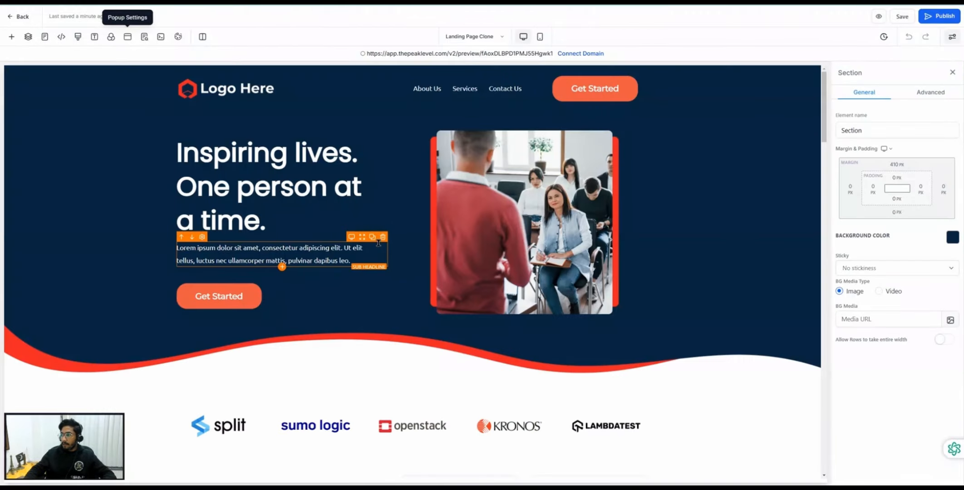
pyautogui.click(129, 40)
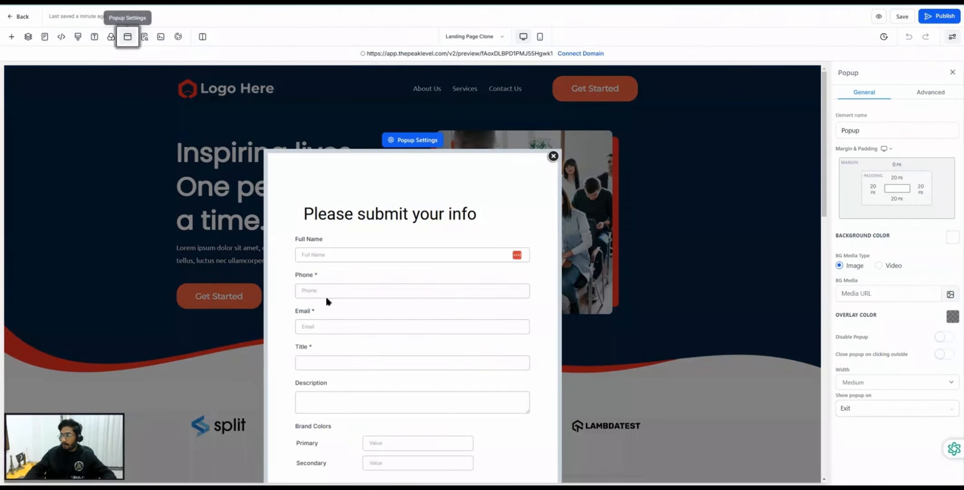
pyautogui.scroll(-4, 377, 300)
pyautogui.click(394, 304)
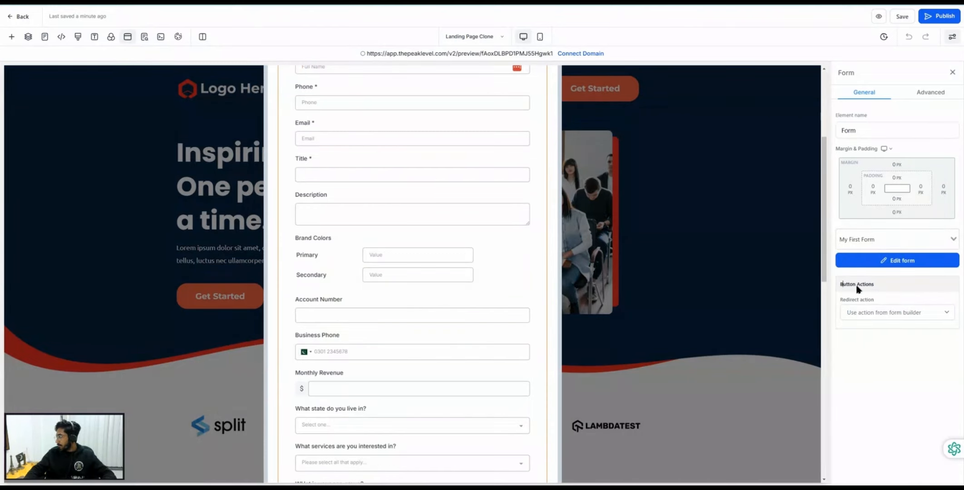
# Step: Set the popup form's redirect action to Go to Next step and save the Landing Page
pyautogui.moveTo(858, 289); pyautogui.dragTo(871, 287)
pyautogui.scroll(-10, 449, 329)
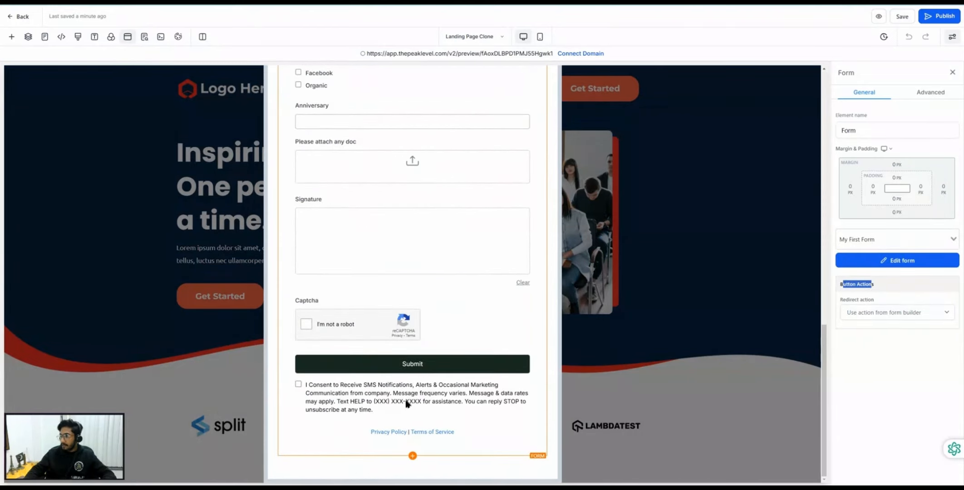
pyautogui.click(872, 318)
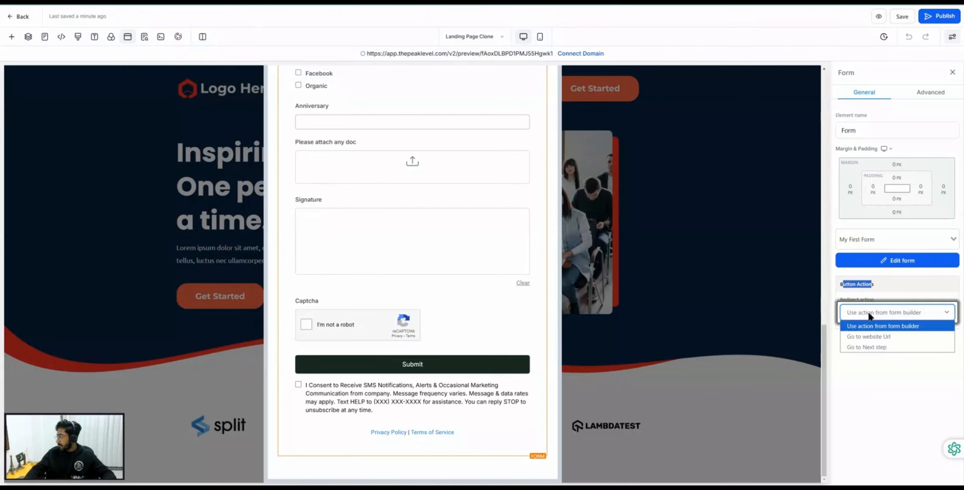
pyautogui.click(868, 347)
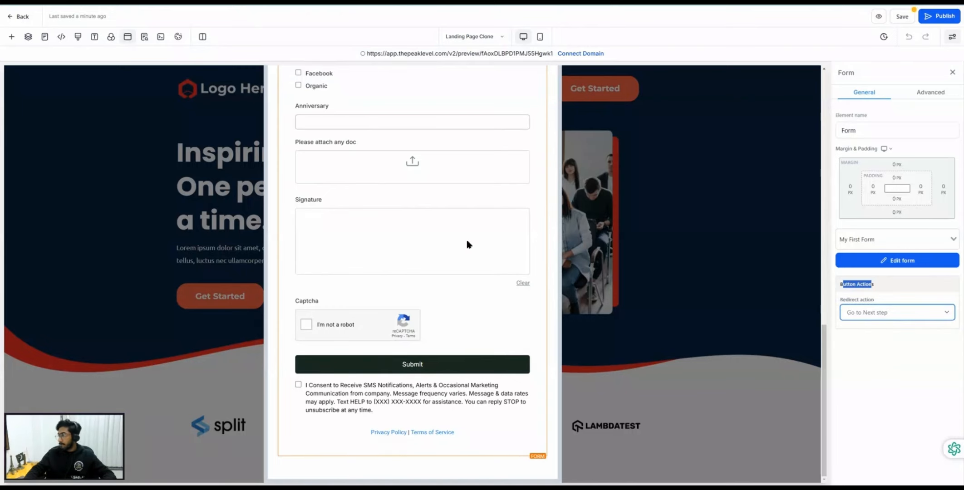
pyautogui.click(901, 17)
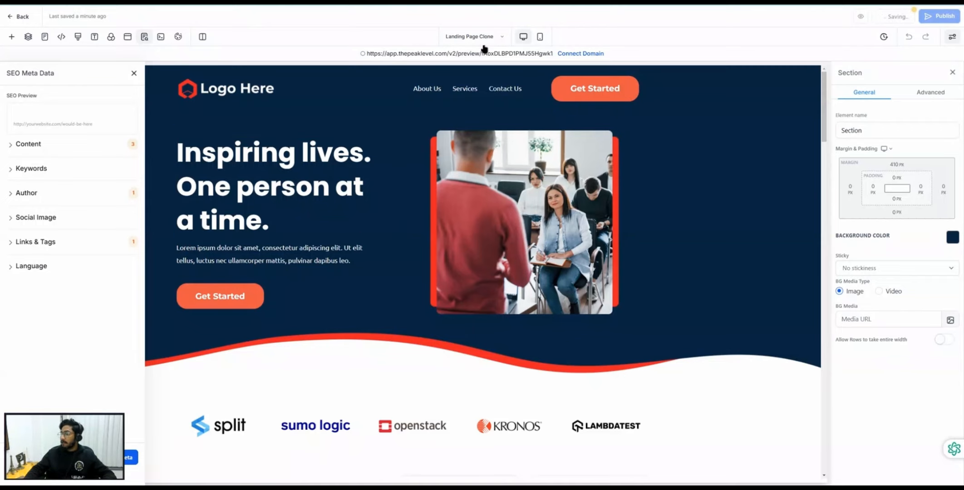
# Step: Switch to the funnel's booking thank-you page, look over its content, and save it
pyautogui.click(44, 36)
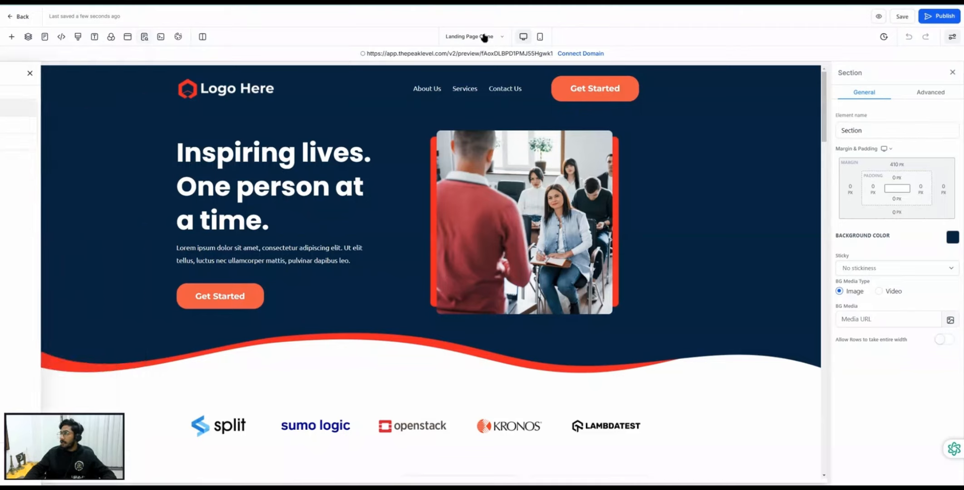
pyautogui.click(48, 145)
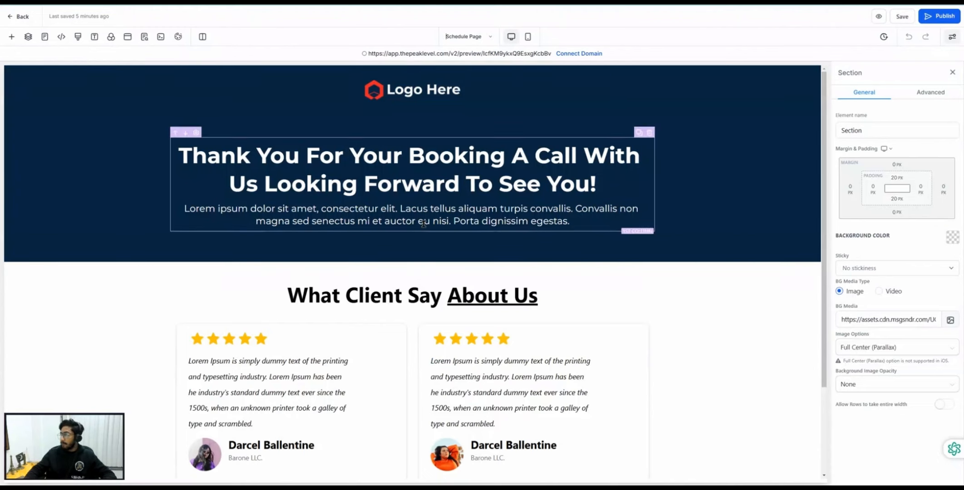
pyautogui.scroll(-3, 390, 237)
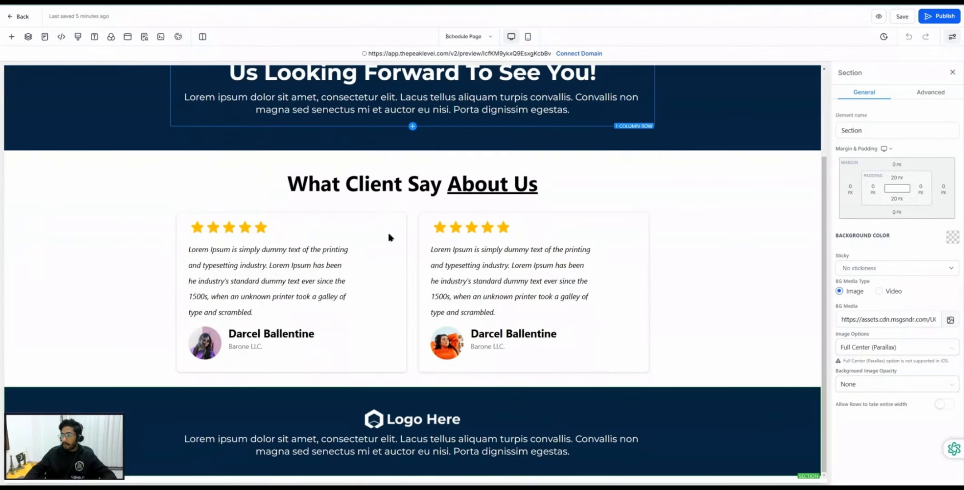
pyautogui.scroll(3, 390, 237)
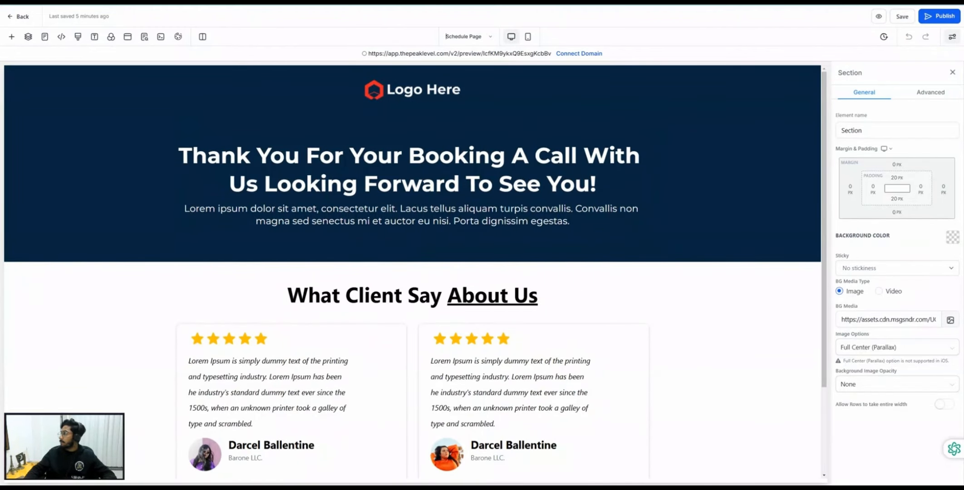
pyautogui.click(902, 16)
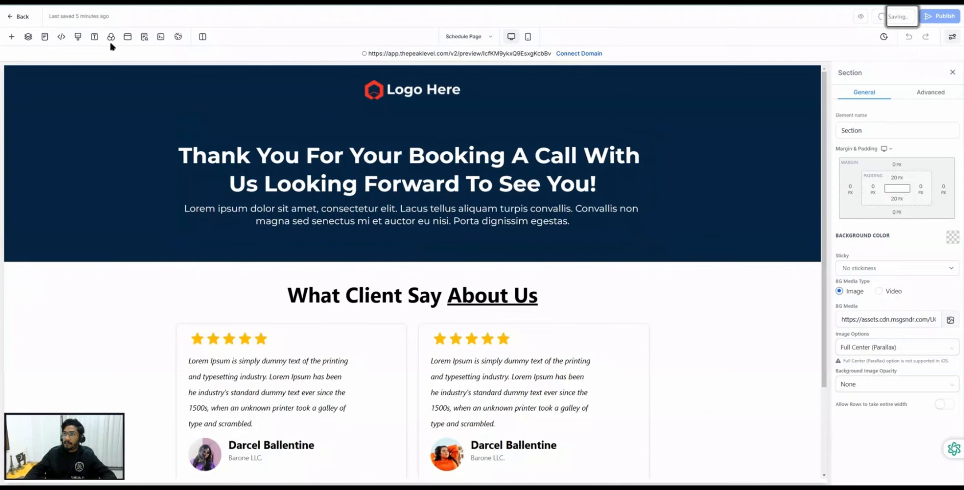
# Step: Look at the title and description fields in the thank-you page's SEO metadata and close them
pyautogui.click(144, 37)
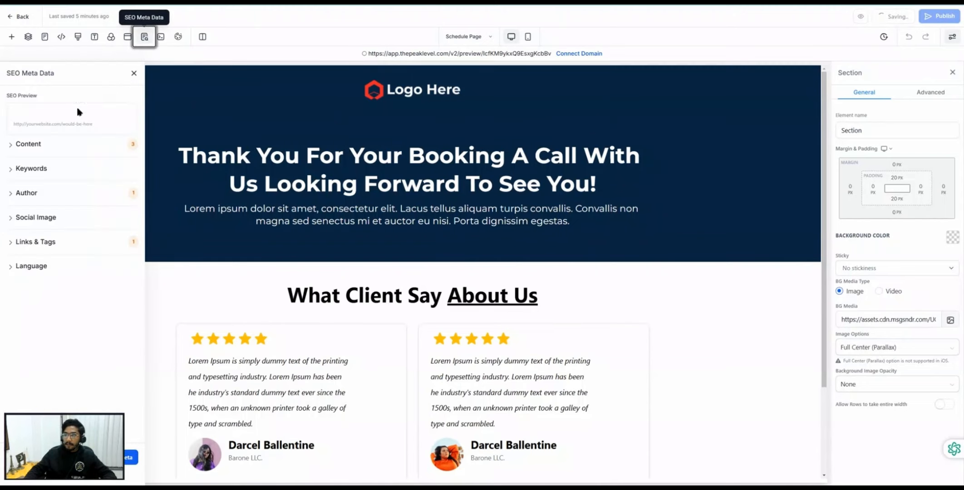
pyautogui.click(38, 144)
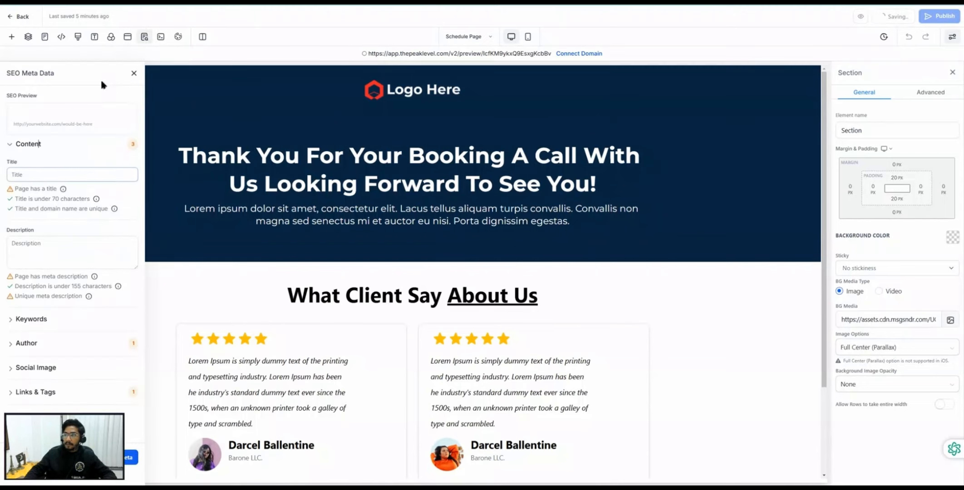
pyautogui.click(134, 73)
pyautogui.click(887, 16)
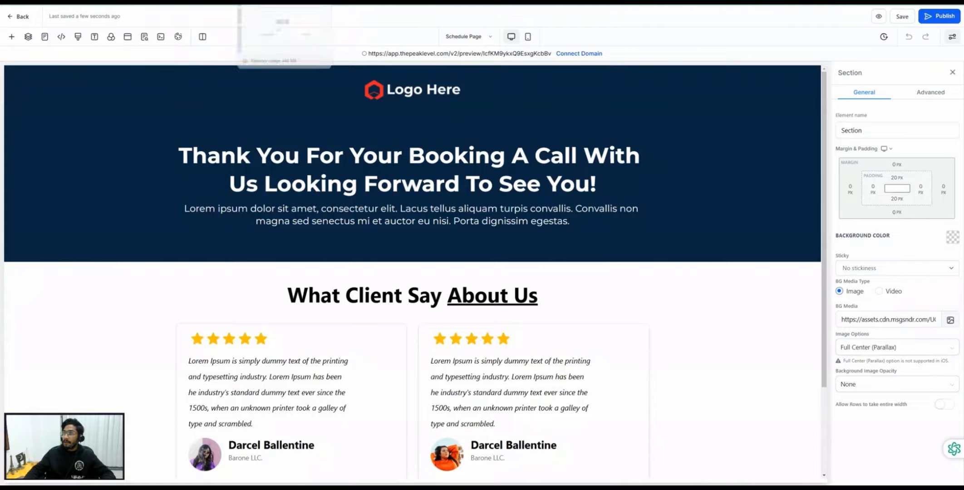
# Step: Return to the funnel steps and rename the page in the Thank You Page step to Thank You Page
pyautogui.click(272, 2)
pyautogui.click(323, 182)
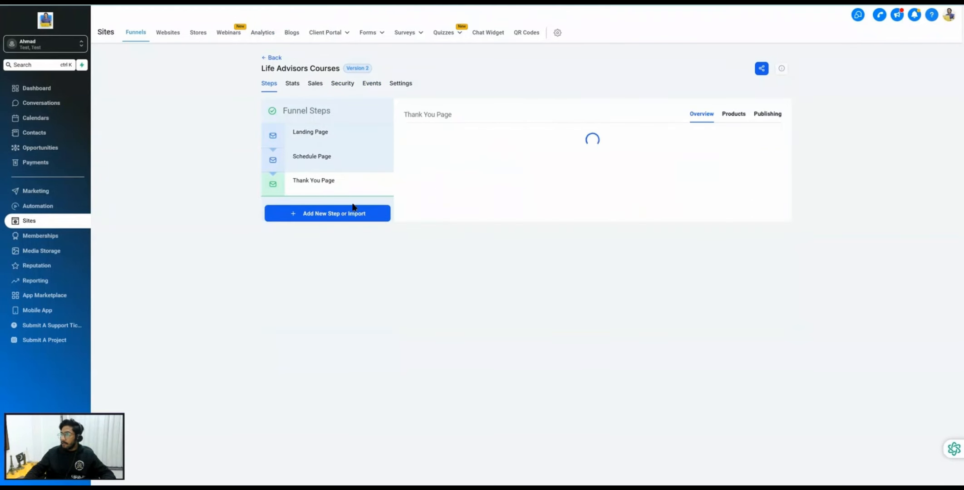
pyautogui.click(509, 274)
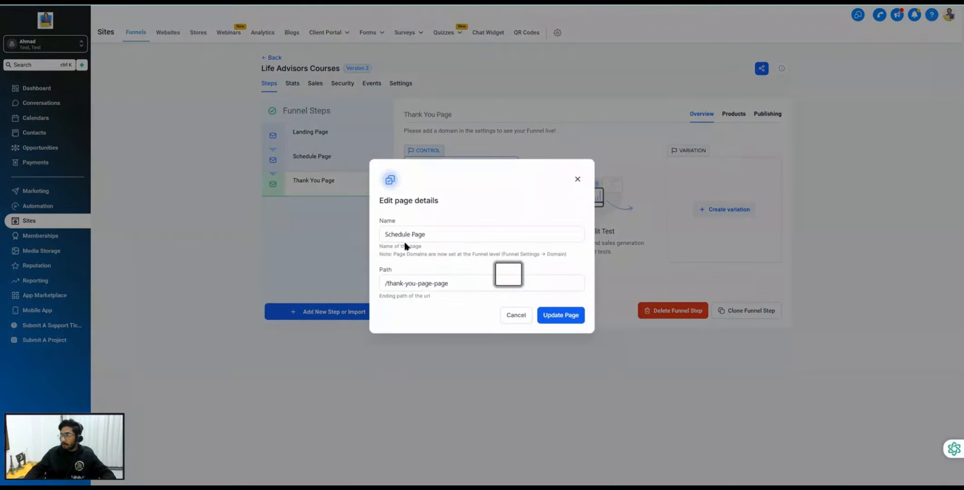
pyautogui.click(406, 234)
pyautogui.doubleClick(402, 234)
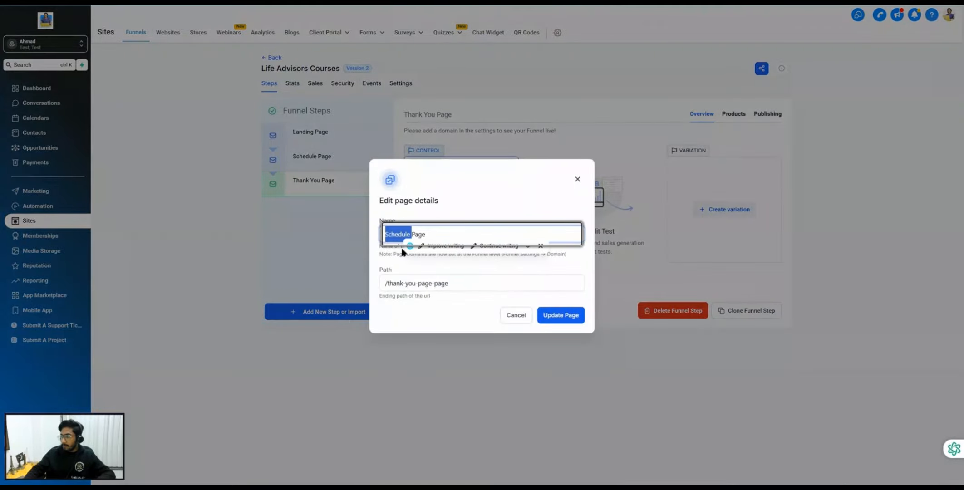
pyautogui.write('Thank Yo')
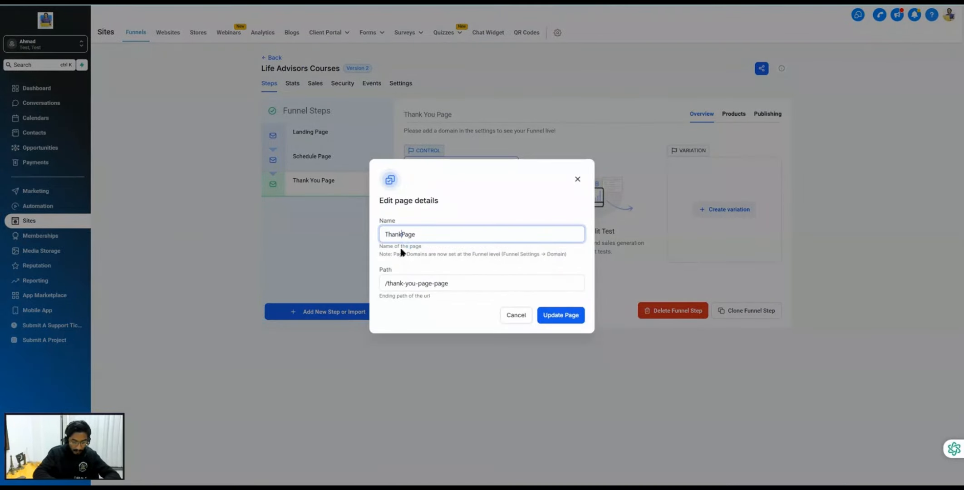
pyautogui.write('u')
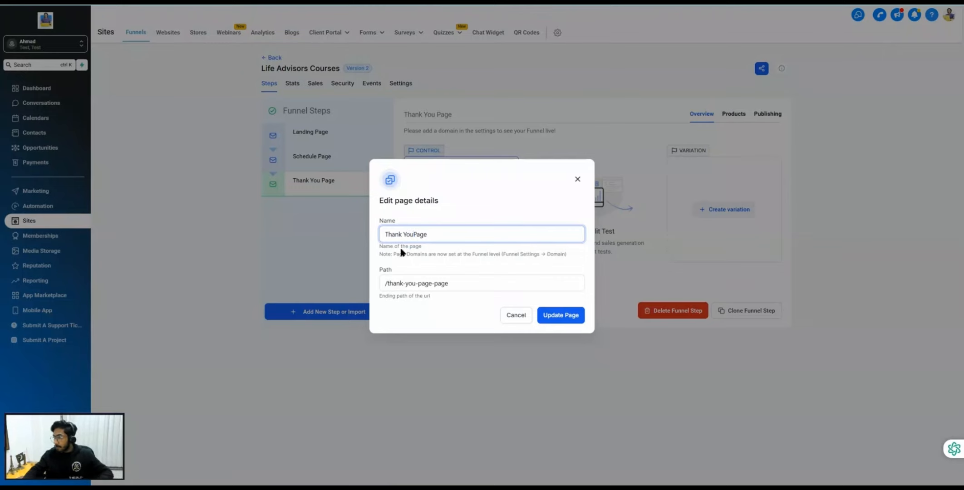
pyautogui.click(545, 318)
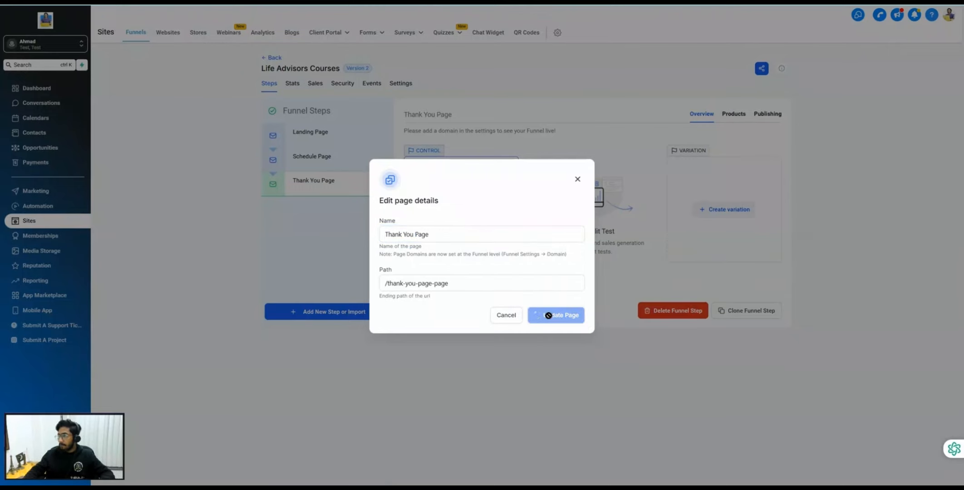
pyautogui.click(489, 286)
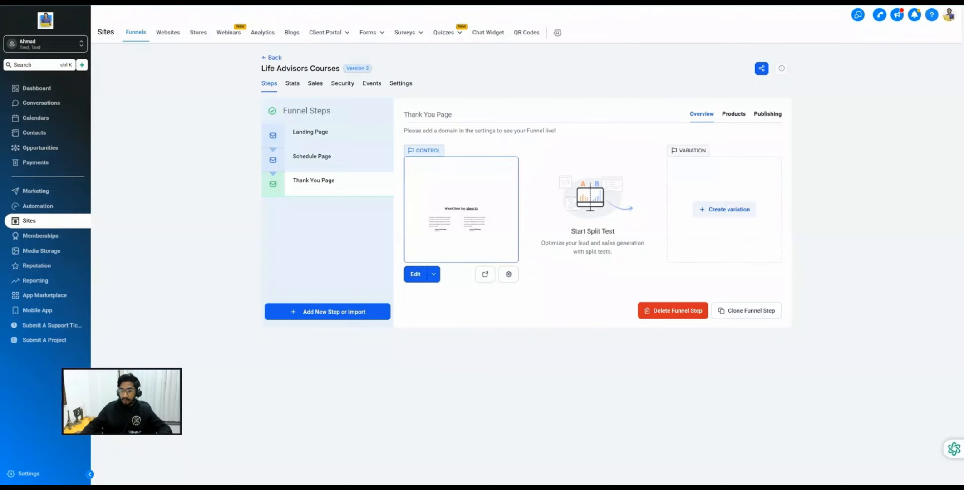
# Step: Check the connected domains in the account settings and return to the funnel
pyautogui.click(29, 474)
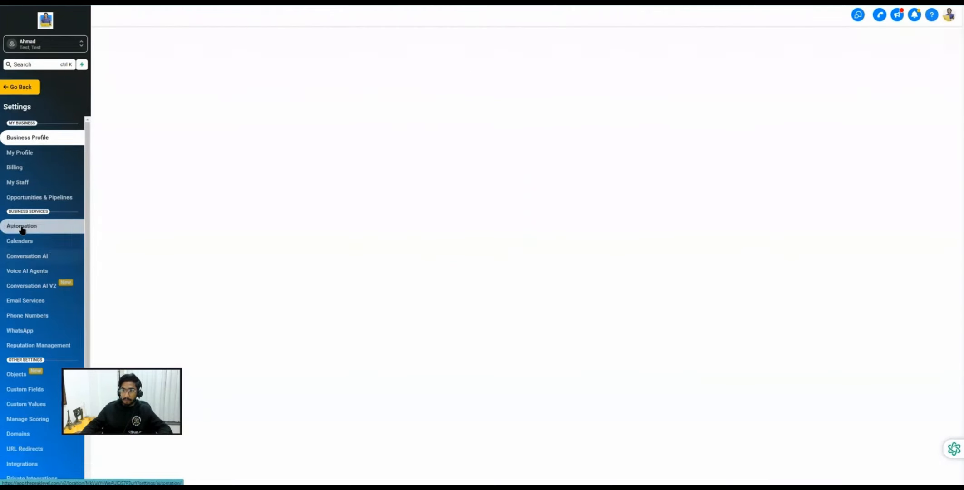
pyautogui.scroll(-2, 35, 314)
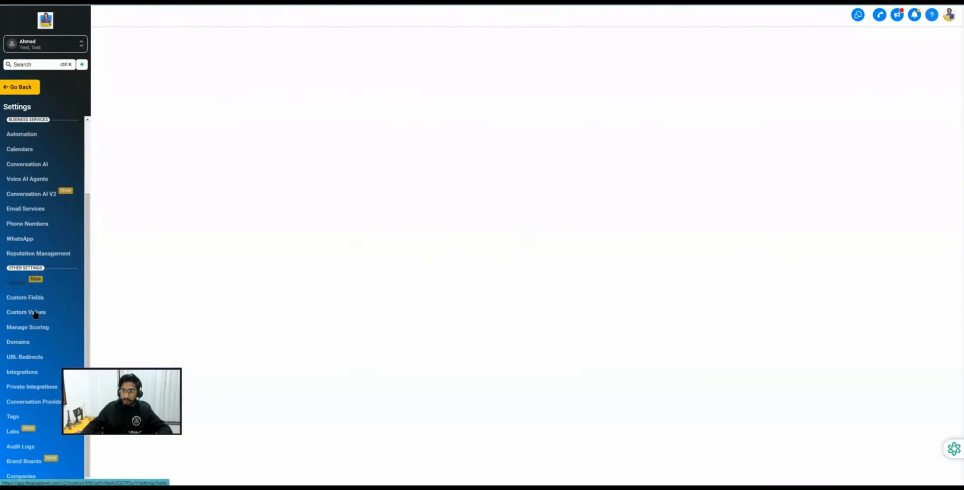
pyautogui.click(28, 345)
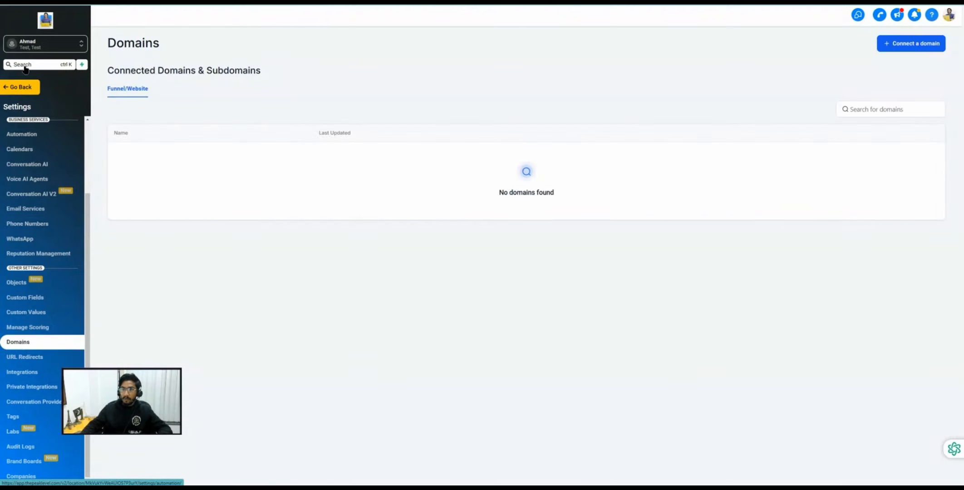
pyautogui.click(20, 88)
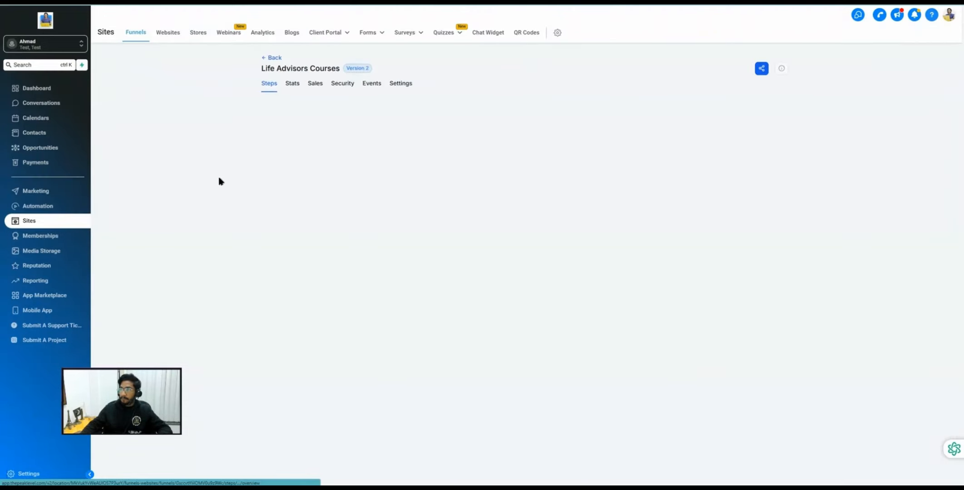
# Step: Open the Landing Page for editing in a new tab and start publishing it
pyautogui.click(318, 133)
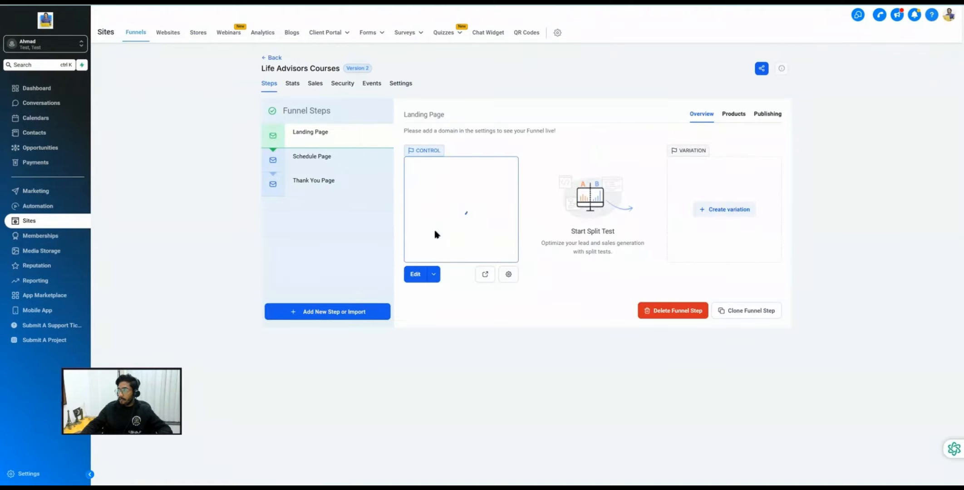
pyautogui.click(434, 274)
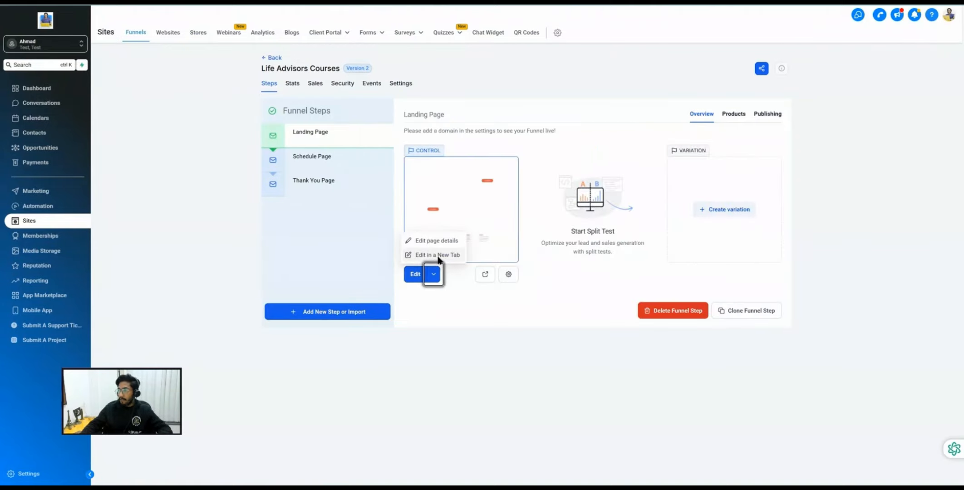
pyautogui.click(437, 256)
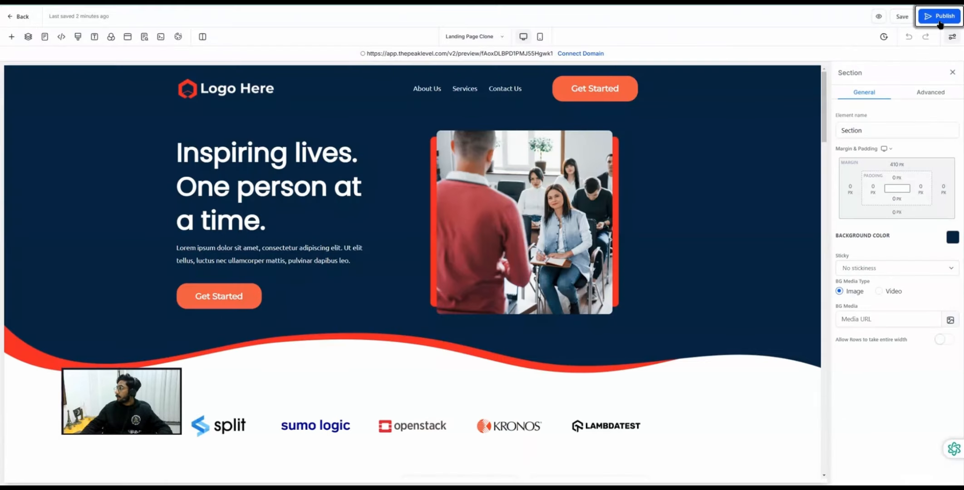
pyautogui.click(939, 24)
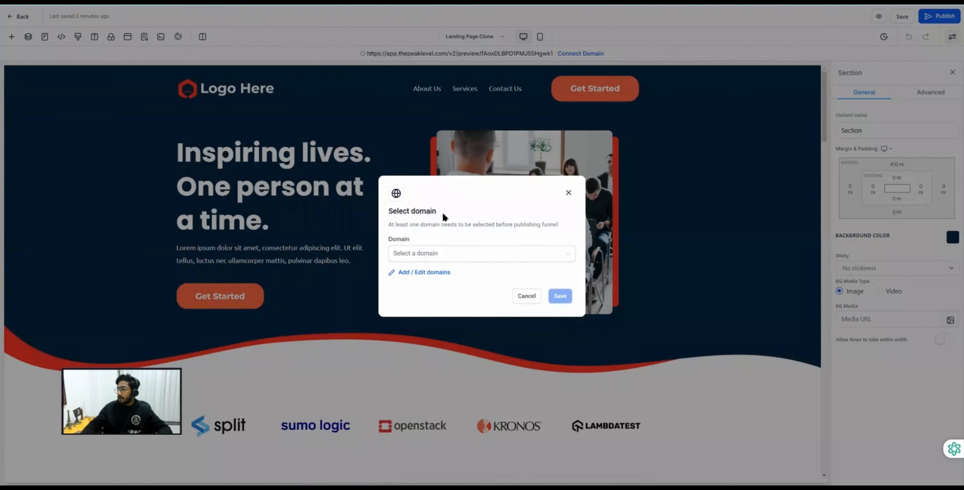
# Step: Check the domains available for publishing, go to the page for adding domains, and dismiss the billing banner there
pyautogui.click(427, 257)
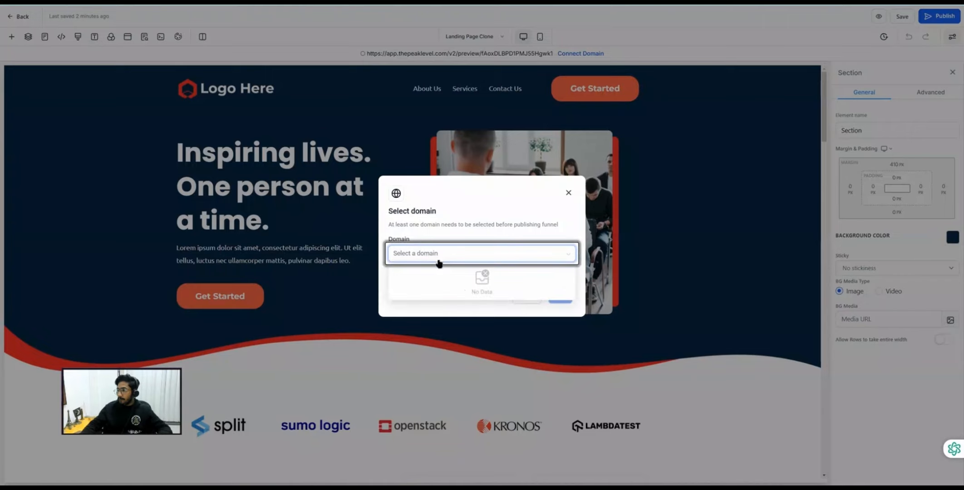
pyautogui.click(476, 207)
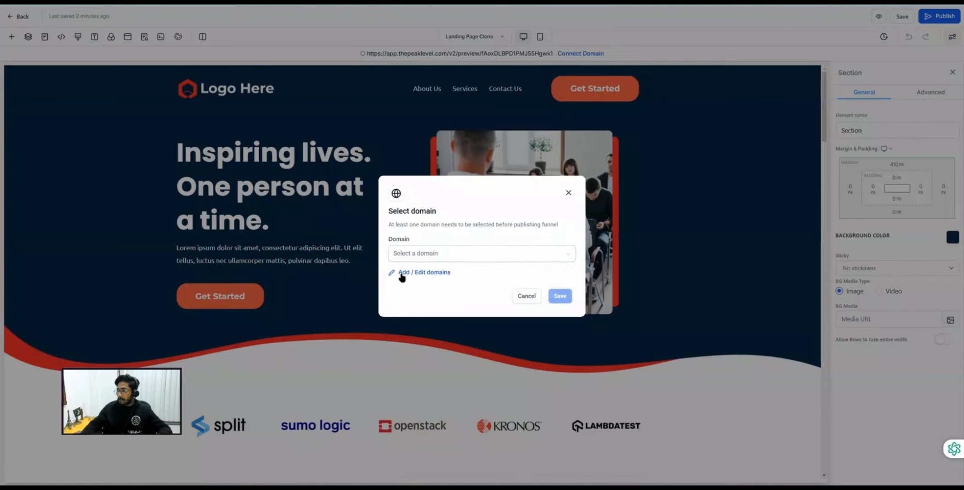
pyautogui.click(421, 273)
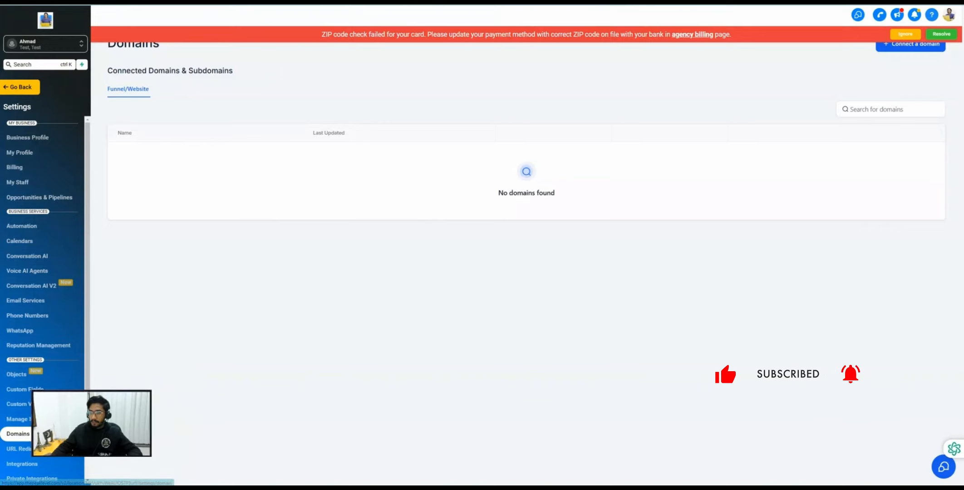
pyautogui.click(905, 34)
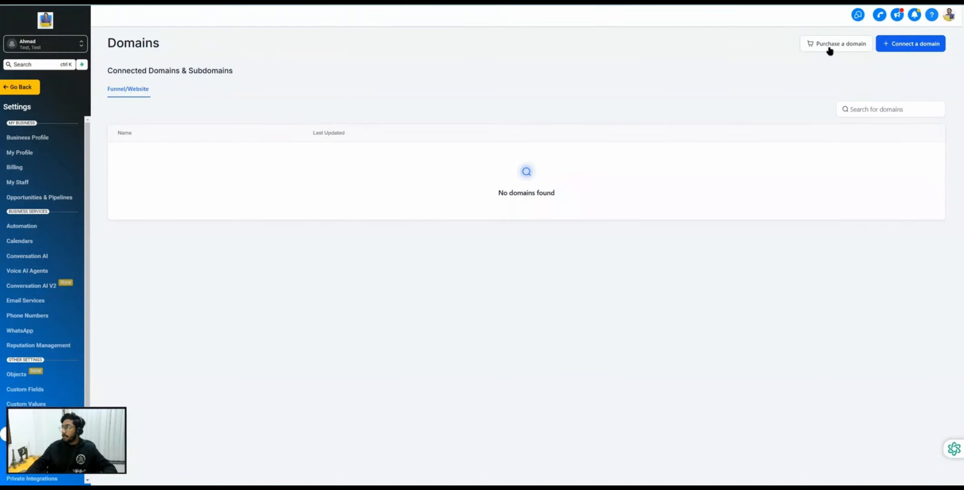
# Step: View the domain purchase page, return to the domains list, and submit ghlboy.com as the domain to connect
pyautogui.click(830, 46)
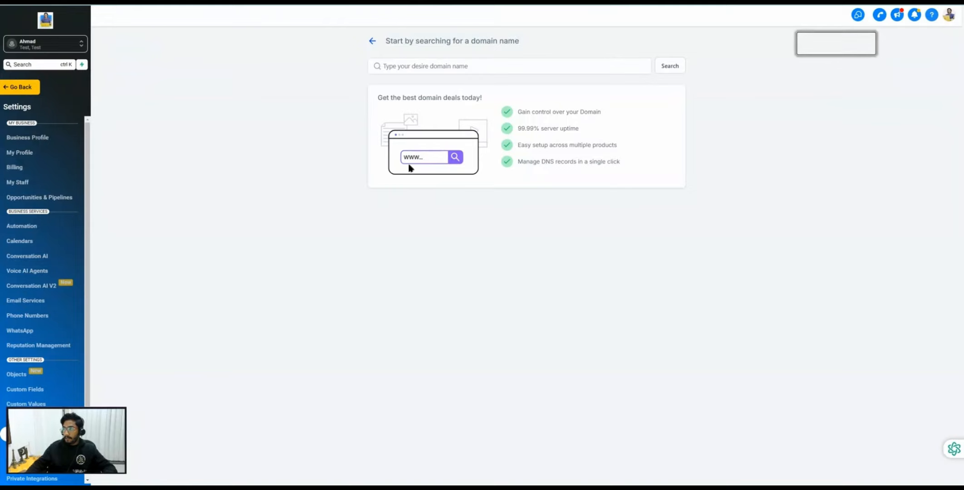
pyautogui.click(377, 41)
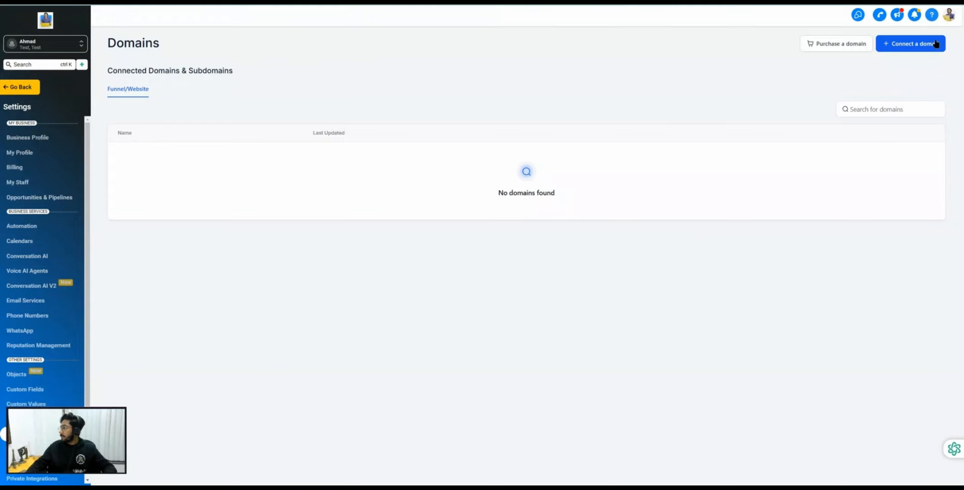
pyautogui.click(912, 43)
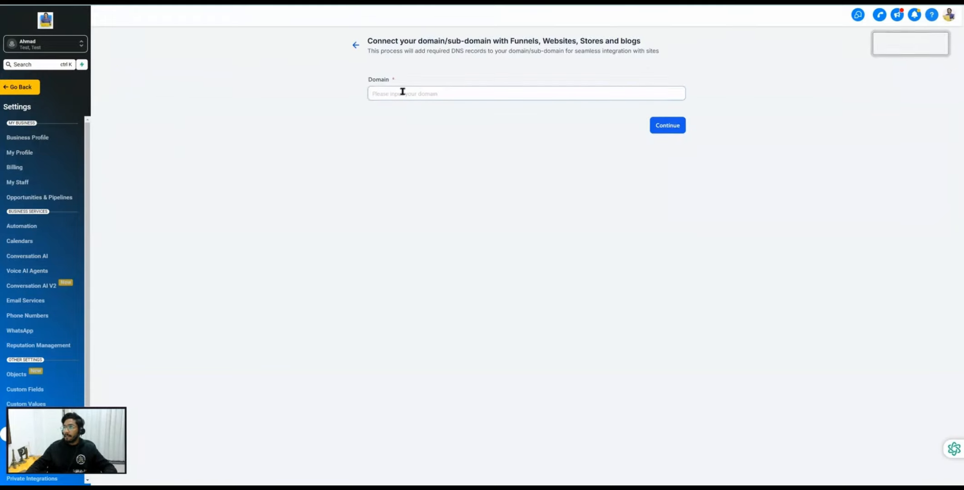
pyautogui.click(402, 91)
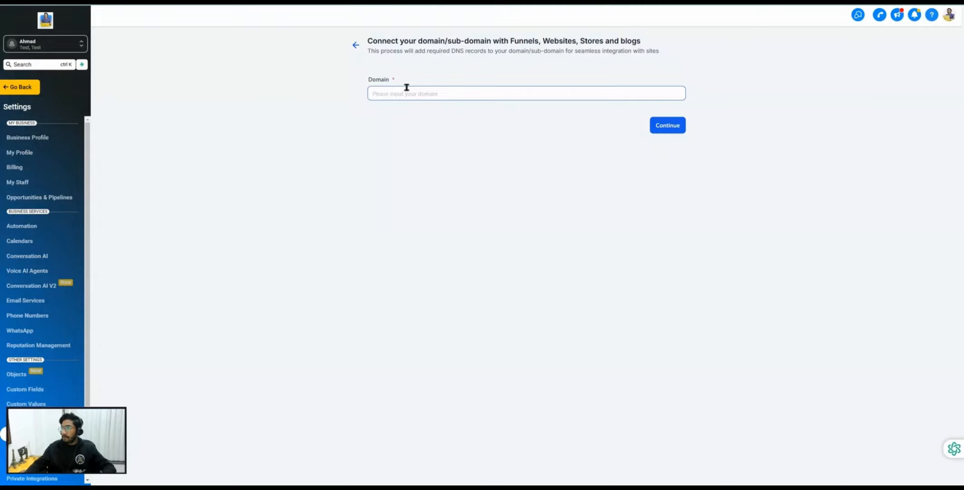
pyautogui.write('ghi')
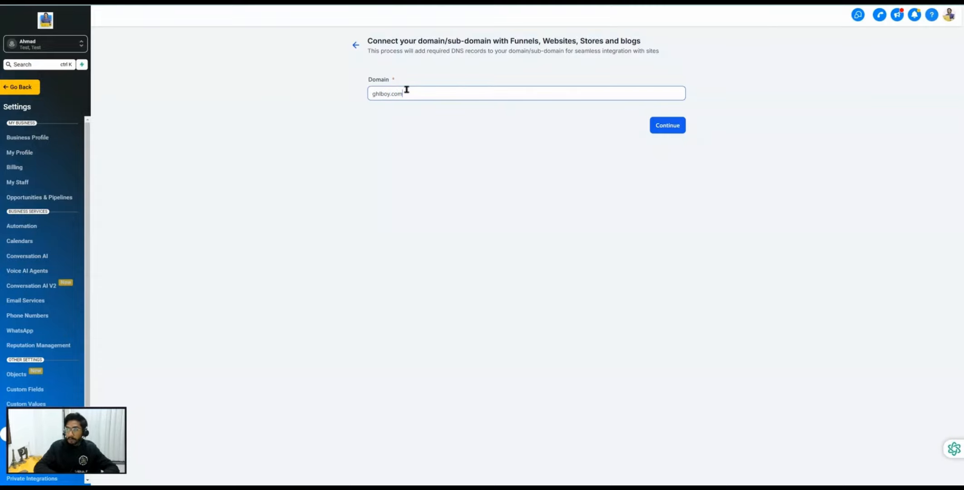
pyautogui.click(656, 125)
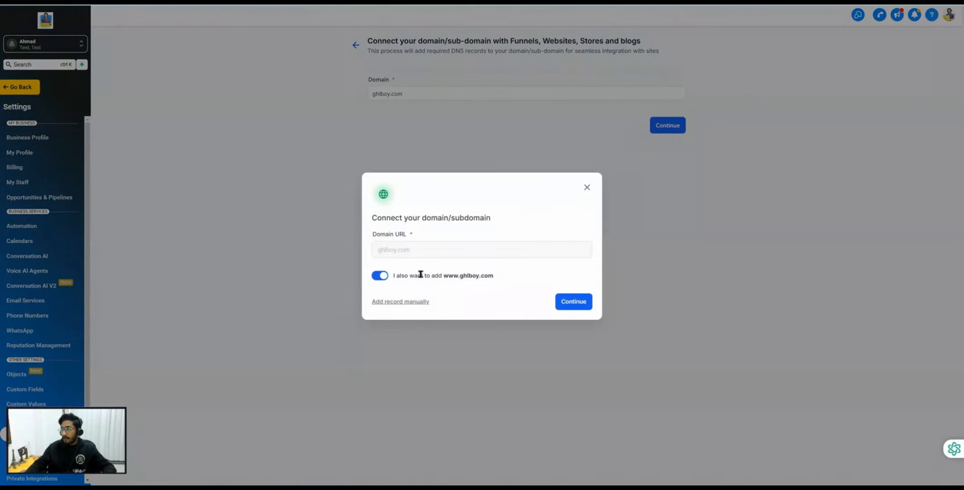
# Step: Open the manual DNS records for ghlboy.com with its www address included and check the A record's host
pyautogui.moveTo(494, 275); pyautogui.dragTo(396, 278)
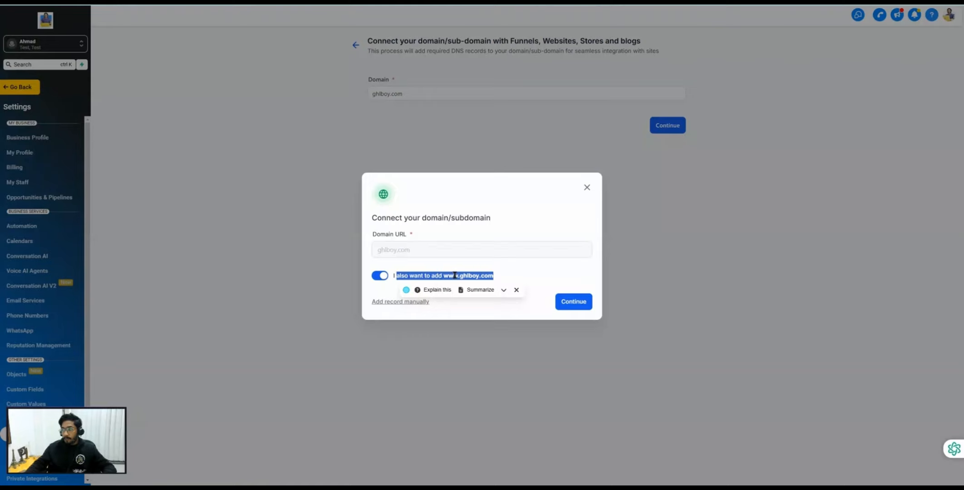
pyautogui.click(502, 278)
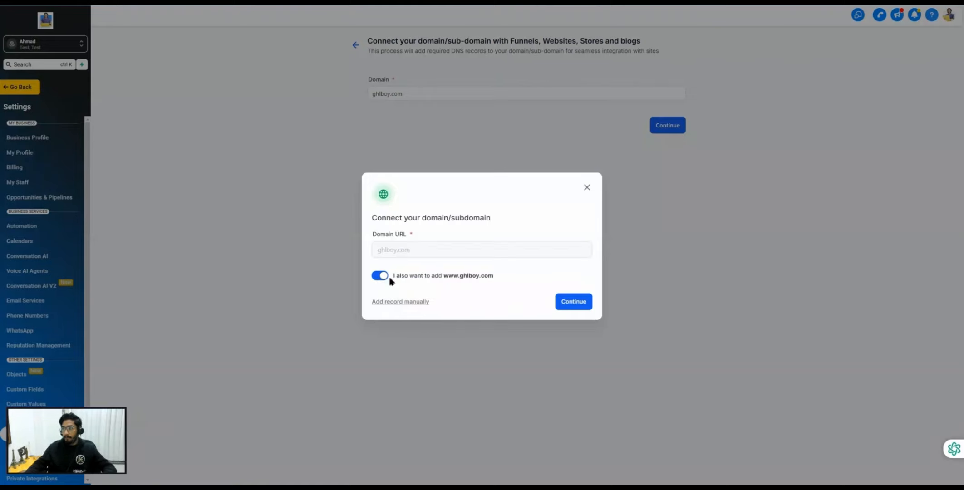
pyautogui.click(397, 303)
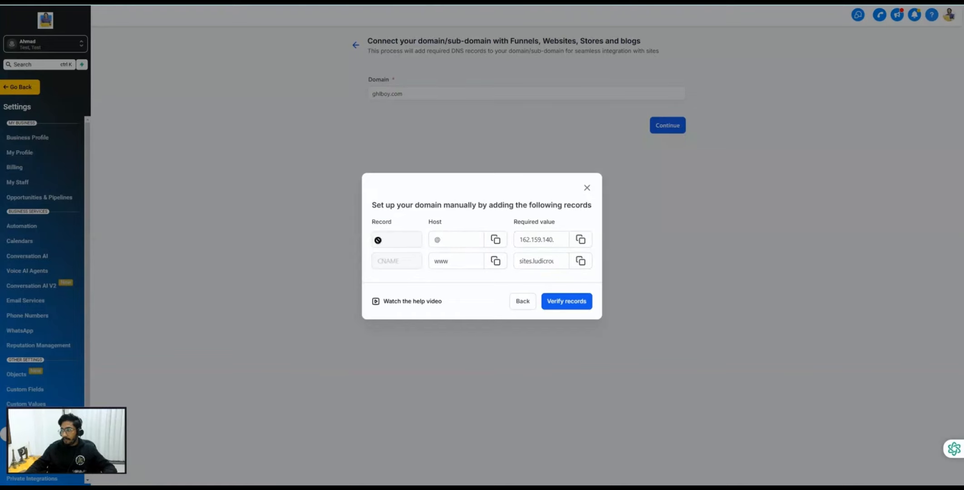
pyautogui.doubleClick(437, 239)
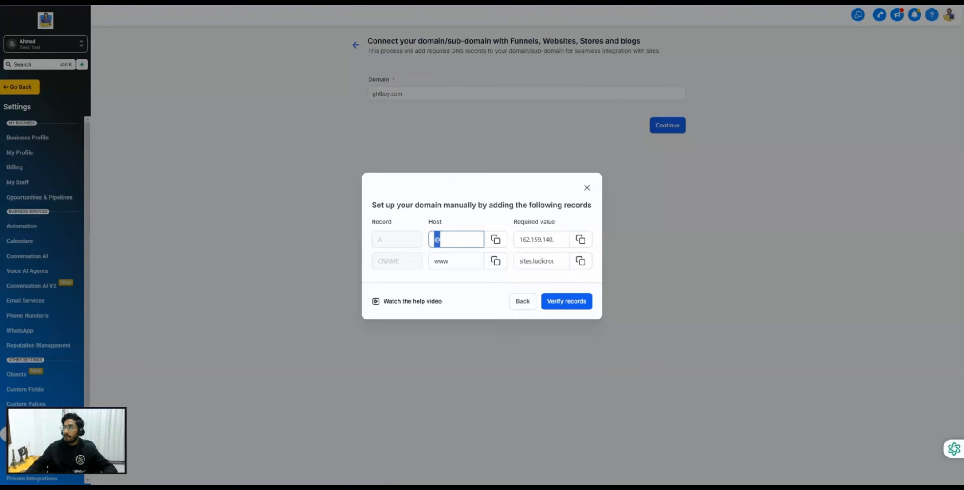
# Step: Switch to GoDaddy's DNS management for ghlboy.com and start a new A record named @
pyautogui.click(333, 2)
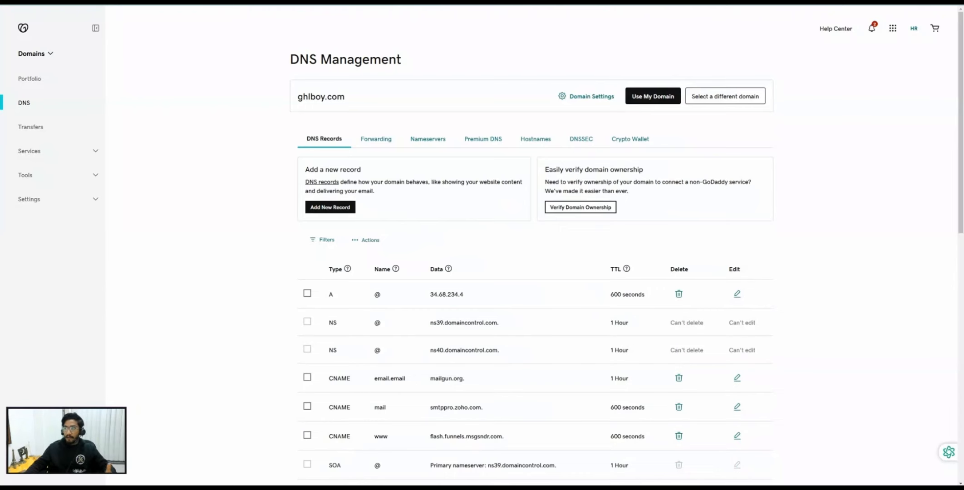
pyautogui.moveTo(297, 98); pyautogui.dragTo(347, 100)
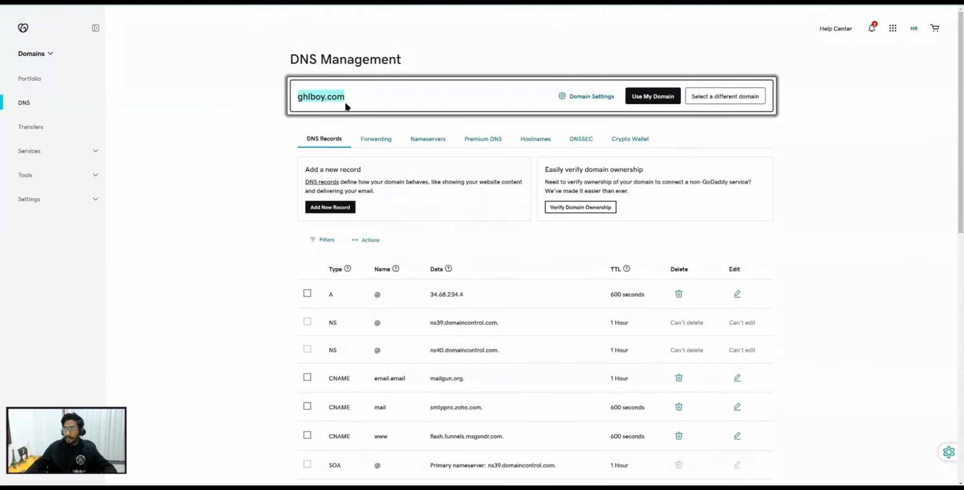
pyautogui.click(328, 207)
pyautogui.click(336, 281)
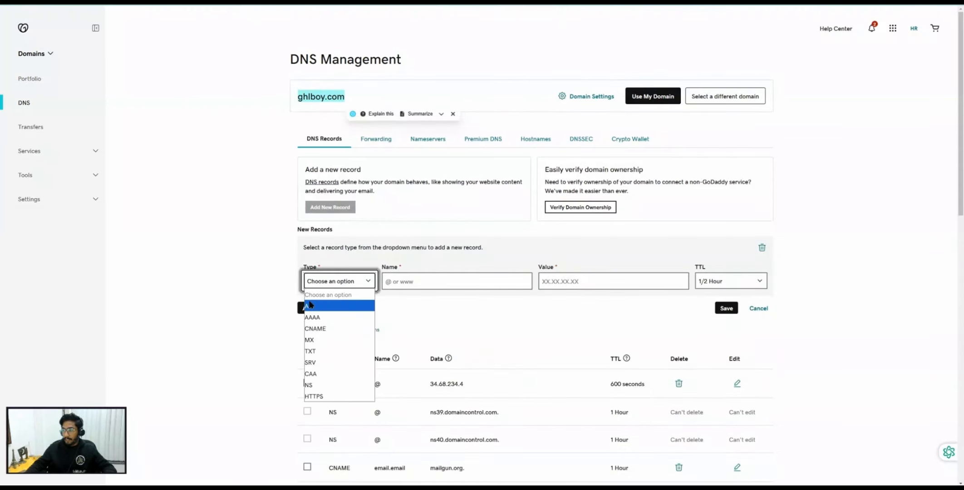
pyautogui.click(310, 306)
pyautogui.click(401, 281)
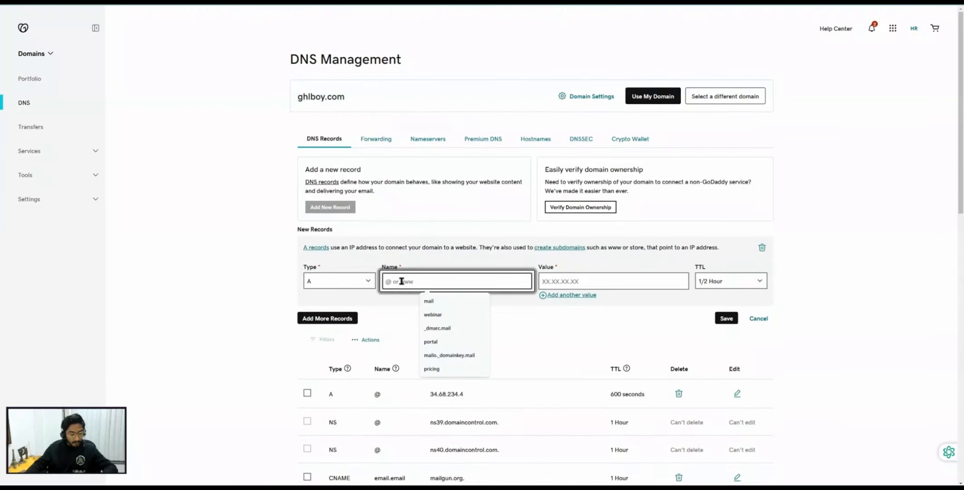
pyautogui.write('@')
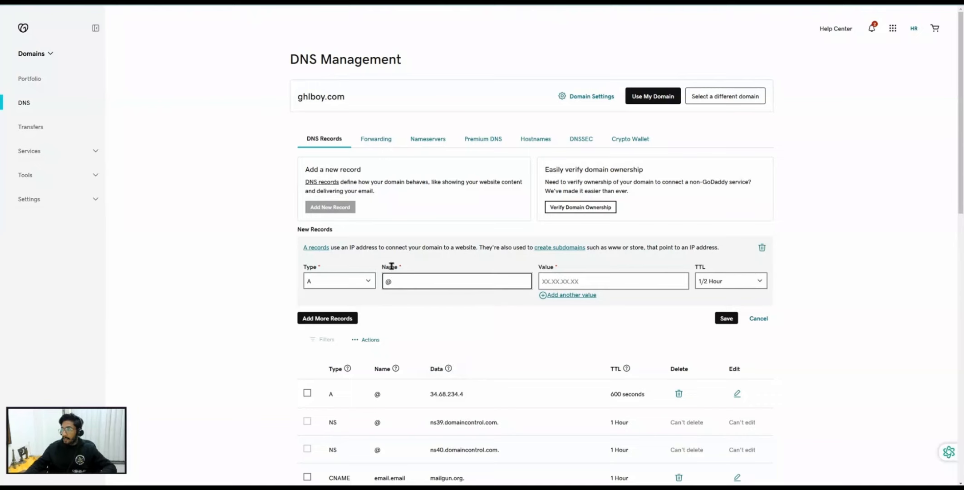
# Step: Copy the A record's required value from GoHighLevel and enter 162.159.140.166 as the new record's value in GoDaddy
pyautogui.hotkey('alt', 'Tab')
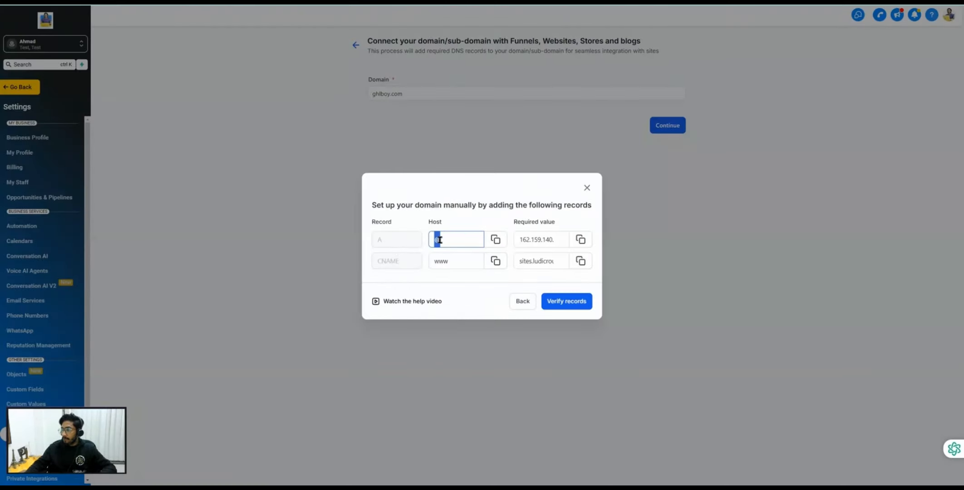
pyautogui.click(557, 240)
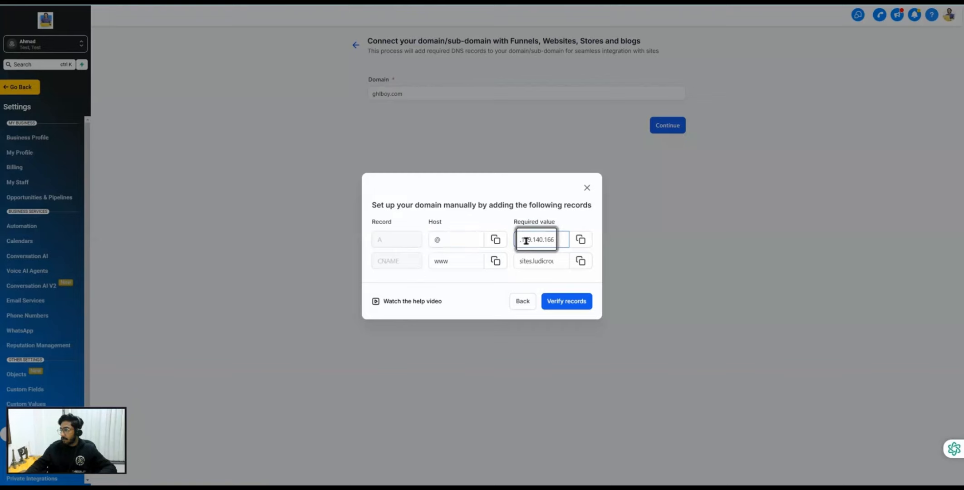
pyautogui.click(581, 240)
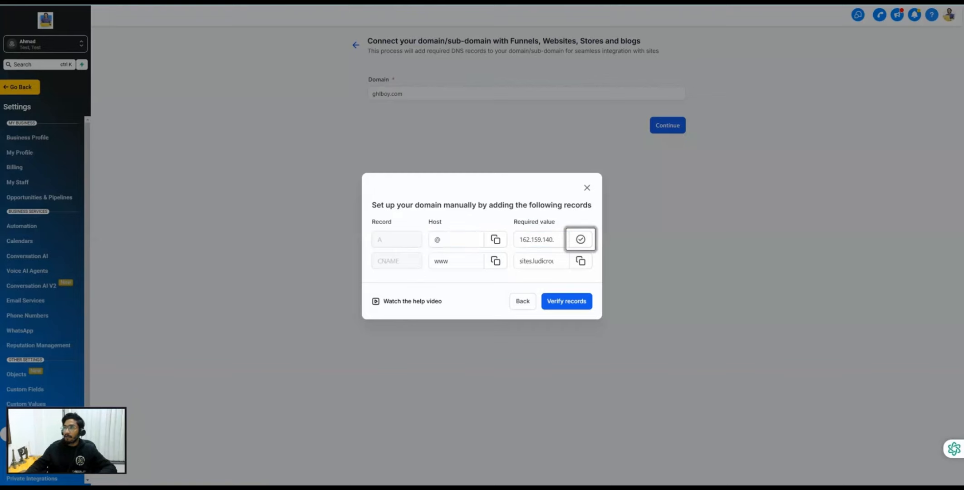
pyautogui.click(398, 2)
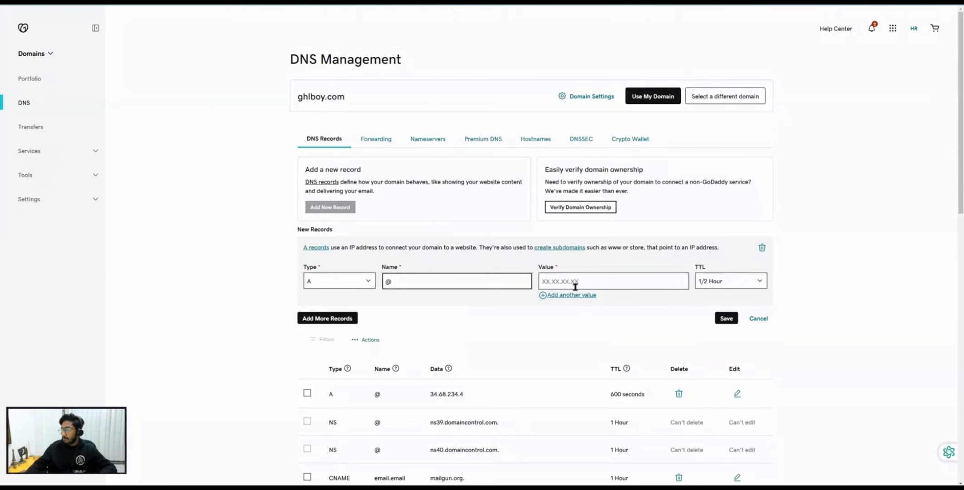
pyautogui.click(561, 276)
pyautogui.hotkey('ctrl', 'v')
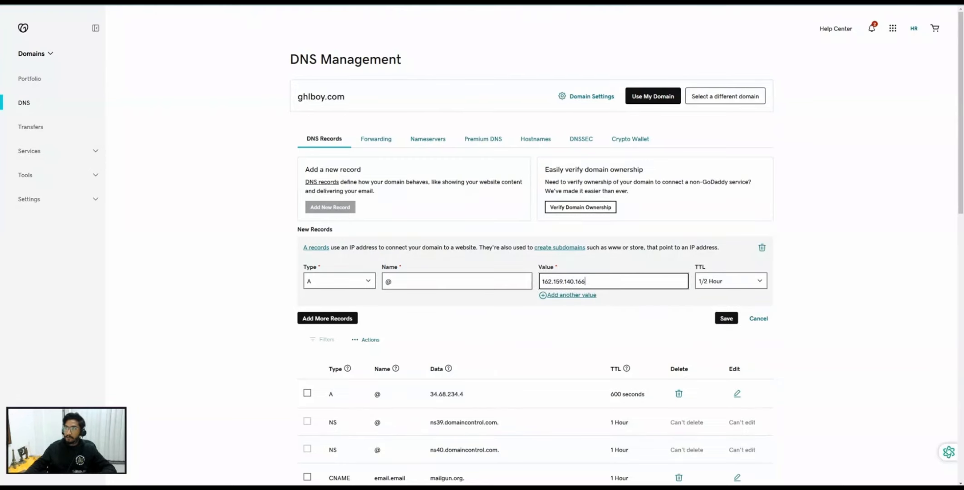
# Step: Return to GoHighLevel, close the manual setup for ghlboy.com, and submit demo.ghlboy.com as the domain instead
pyautogui.hotkey('ctrl', 'shift', 'Tab')
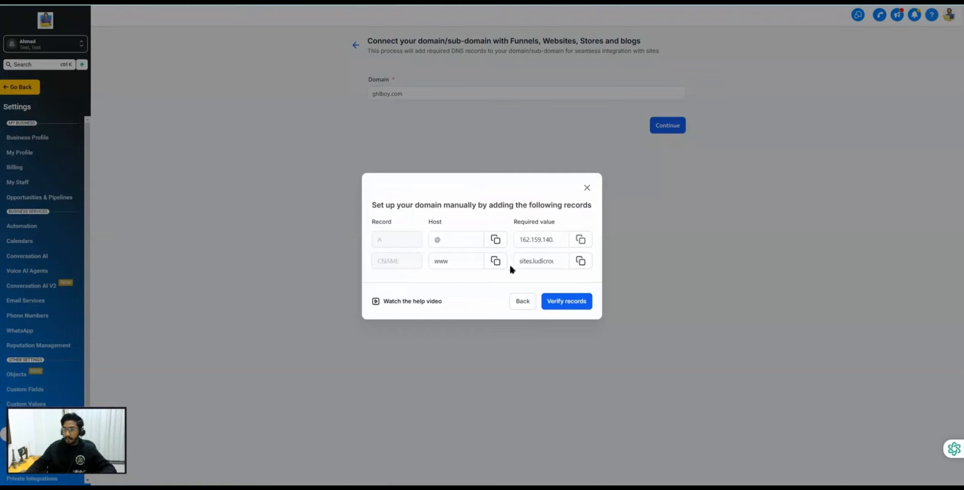
pyautogui.click(470, 237)
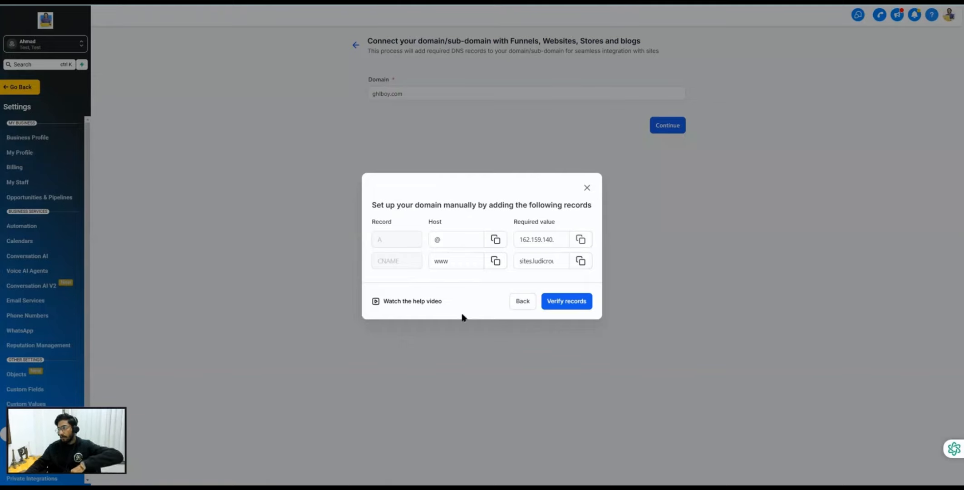
pyautogui.click(524, 301)
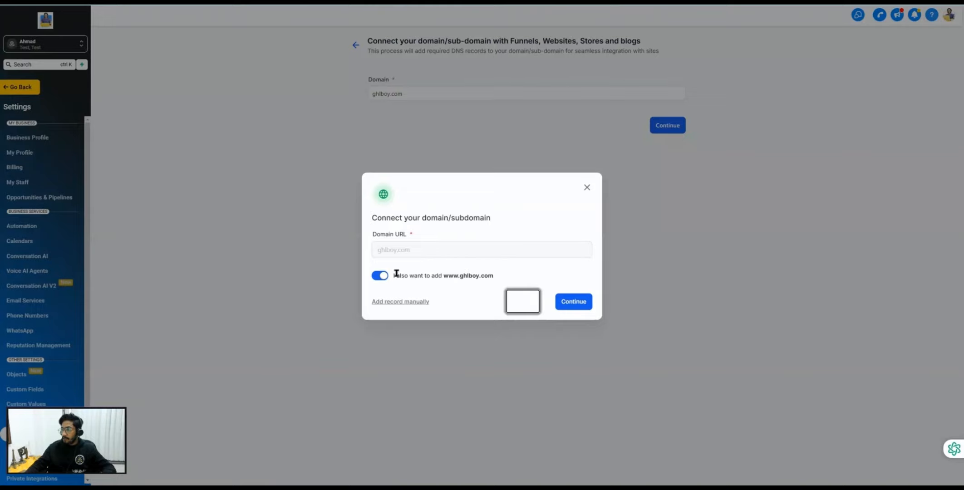
pyautogui.click(586, 188)
pyautogui.click(373, 94)
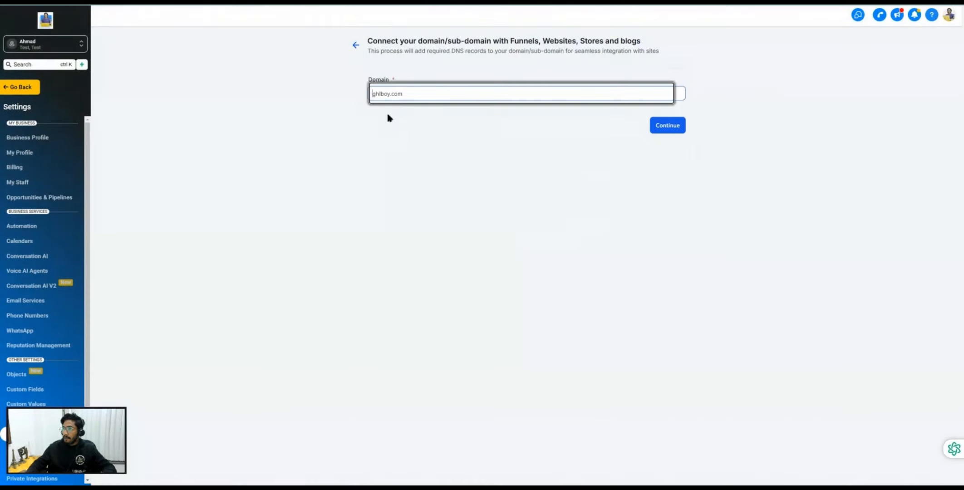
pyautogui.write('demo')
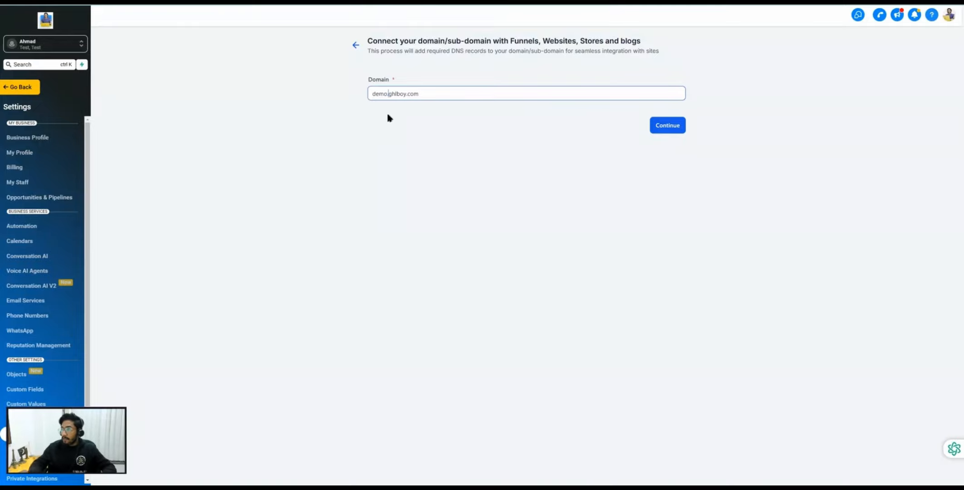
pyautogui.write('.')
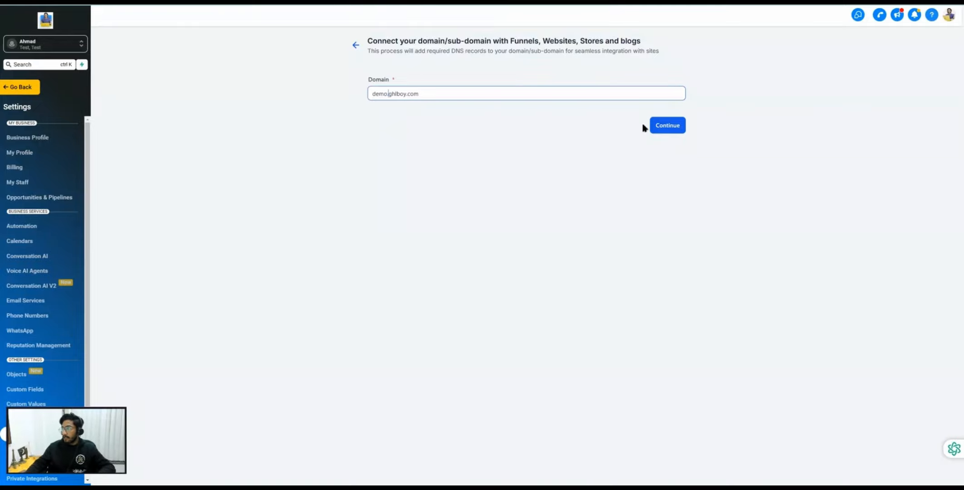
pyautogui.click(659, 129)
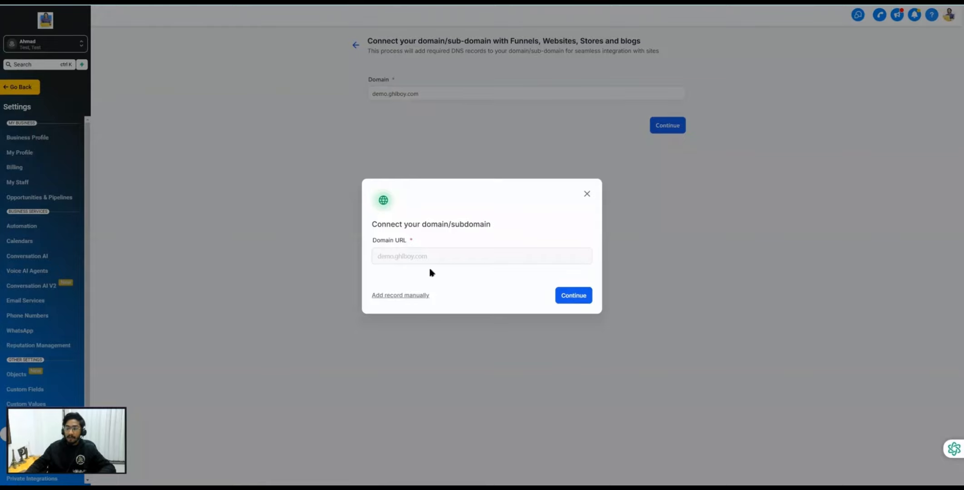
# Step: Open the manual DNS records for demo.ghlboy.com and select the CNAME record's host name
pyautogui.click(406, 296)
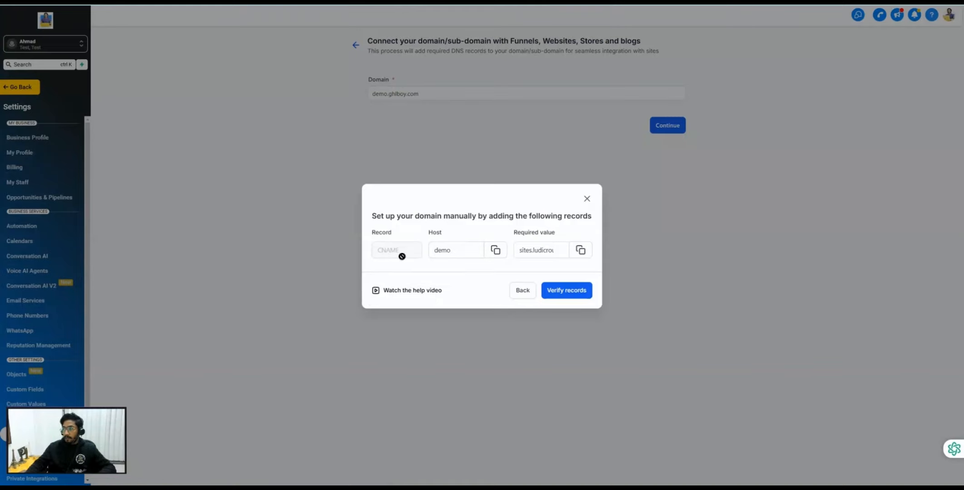
pyautogui.click(436, 251)
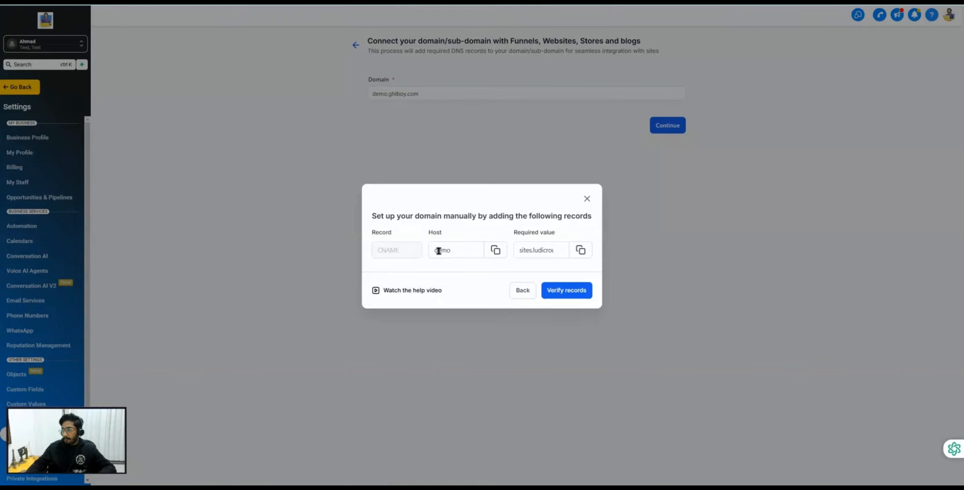
pyautogui.moveTo(457, 250); pyautogui.dragTo(432, 253)
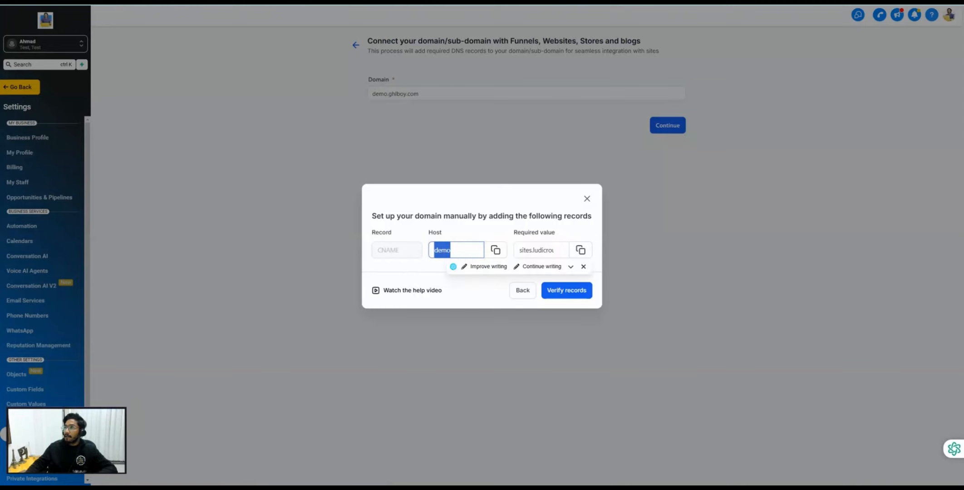
# Step: Switch to GoDaddy, change the new record to a CNAME named demo, and return to the required records in GoHighLevel
pyautogui.hotkey('ctrl', 'Tab')
pyautogui.click(329, 278)
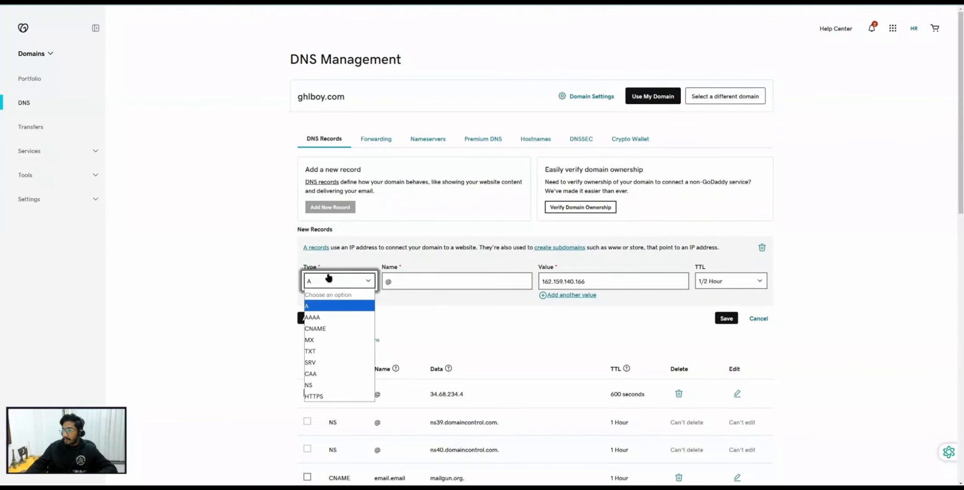
pyautogui.click(315, 329)
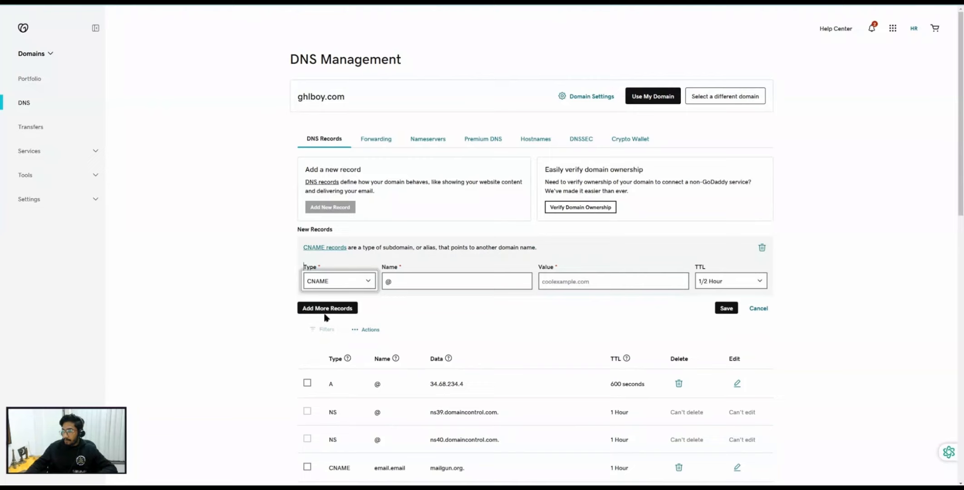
pyautogui.click(414, 279)
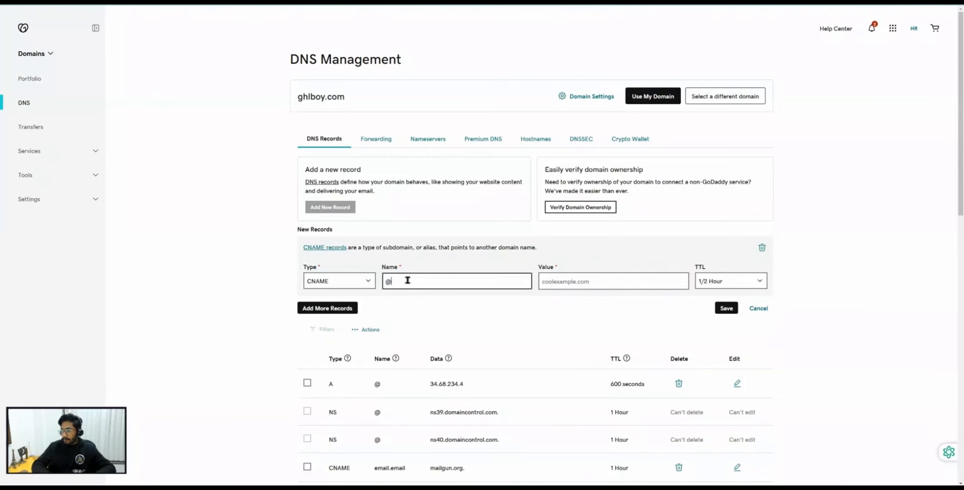
pyautogui.press('BackSpace')
pyautogui.write('demo')
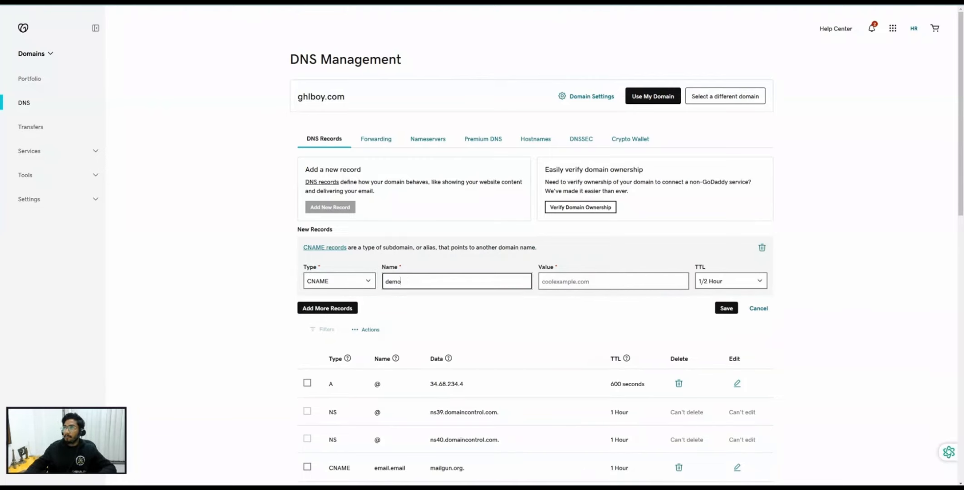
pyautogui.hotkey('ctrl', 'shift', 'Tab')
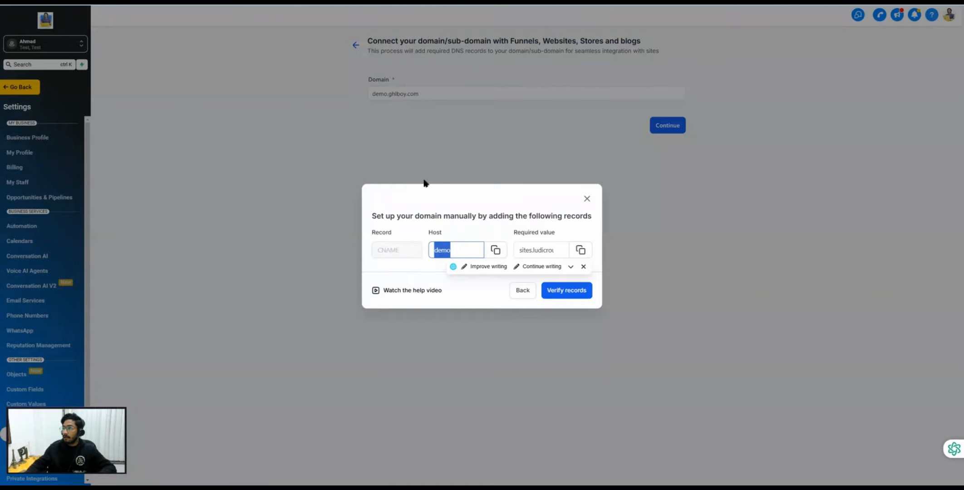
# Step: Copy the CNAME's required value from GoHighLevel, enter sites.ludicrous.cloud as the demo record's value in GoDaddy, and save the record
pyautogui.click(583, 251)
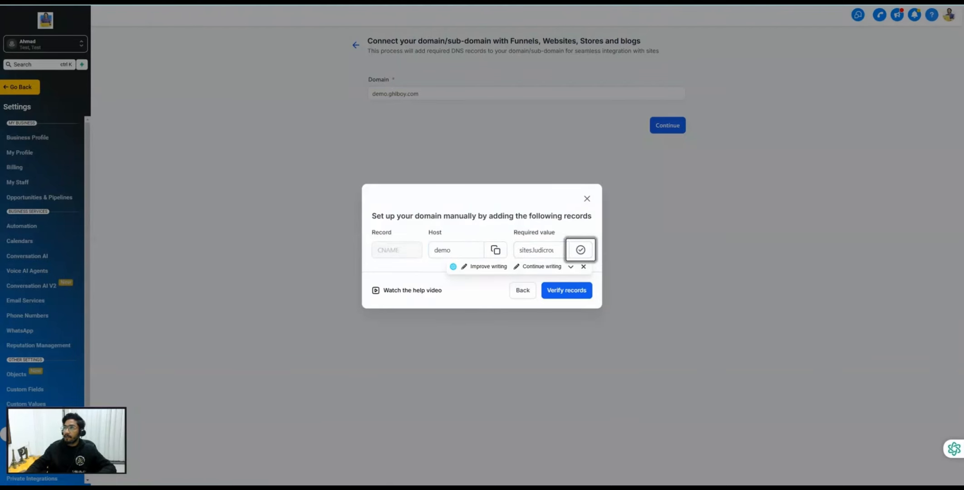
pyautogui.hotkey('ctrl', 'Tab')
pyautogui.click(575, 283)
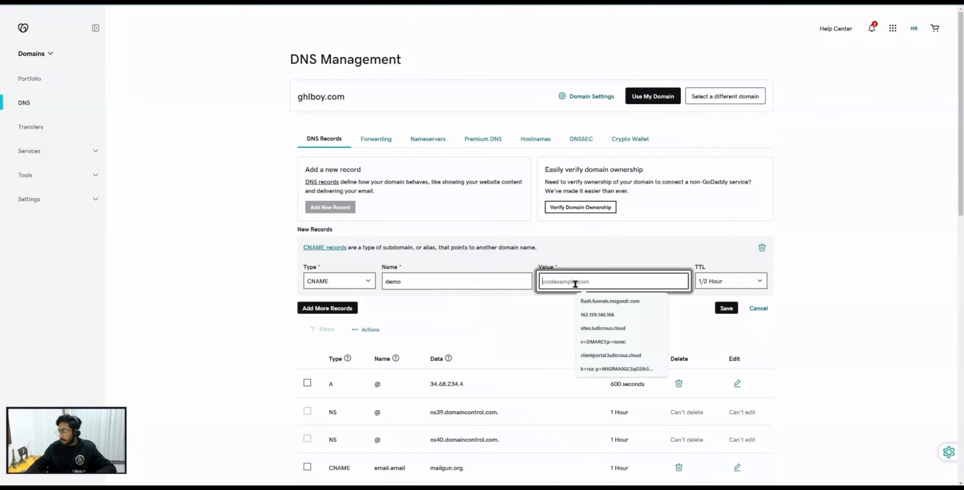
pyautogui.hotkey('ctrl', 'v')
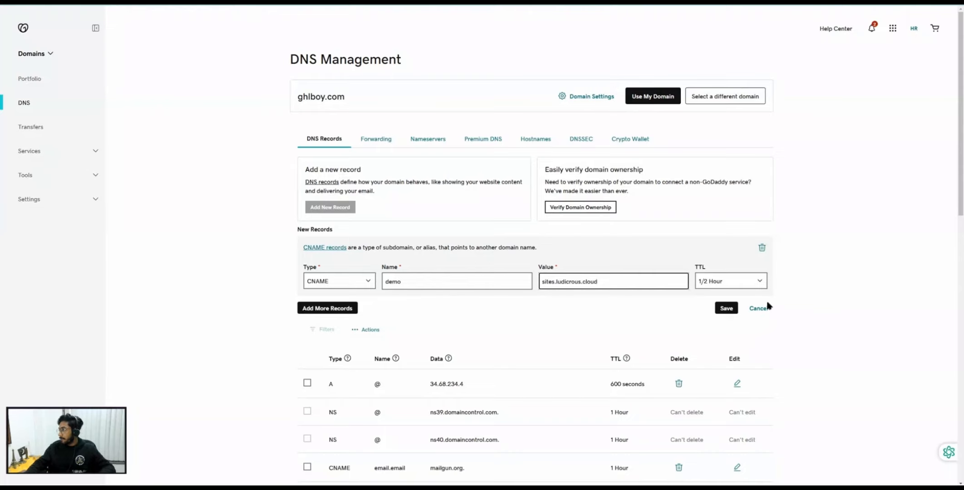
pyautogui.click(726, 309)
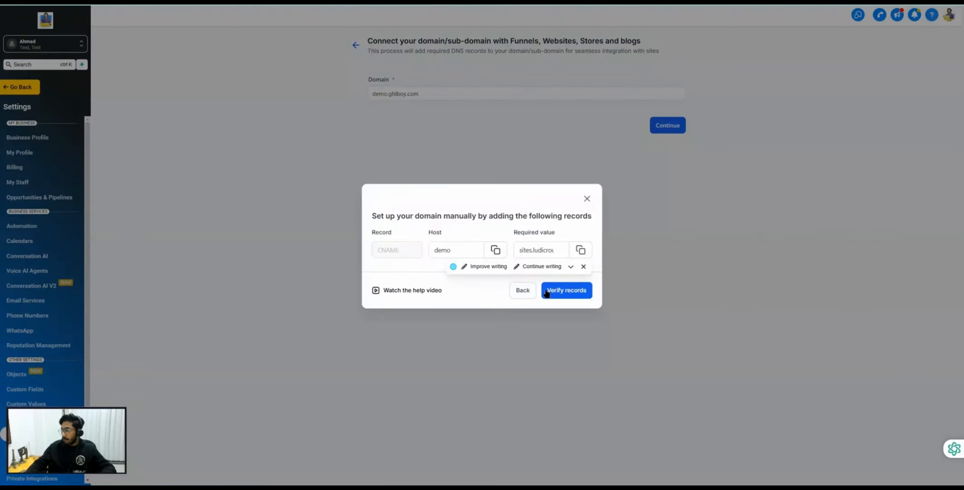
# Step: Return to GoHighLevel, verify the DNS records for demo.ghlboy.com, and dismiss the writing assistant's pop-up
pyautogui.click(547, 292)
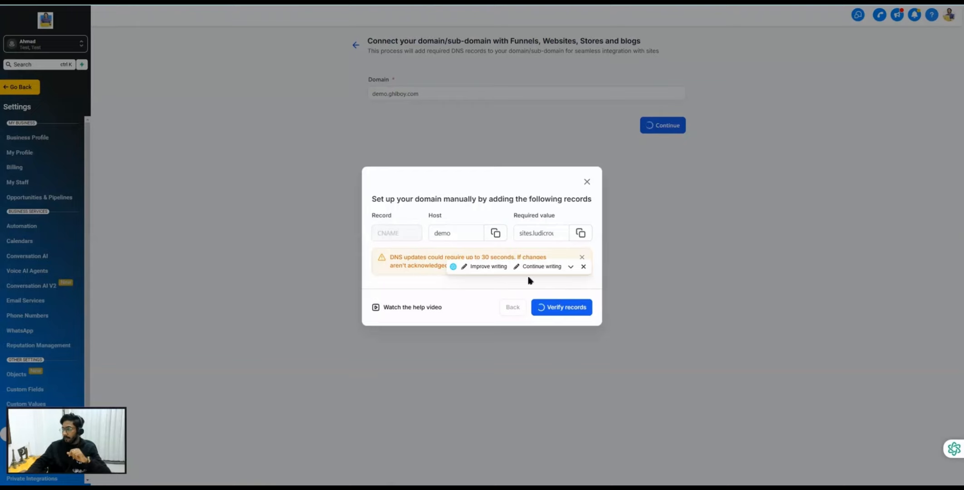
pyautogui.click(583, 266)
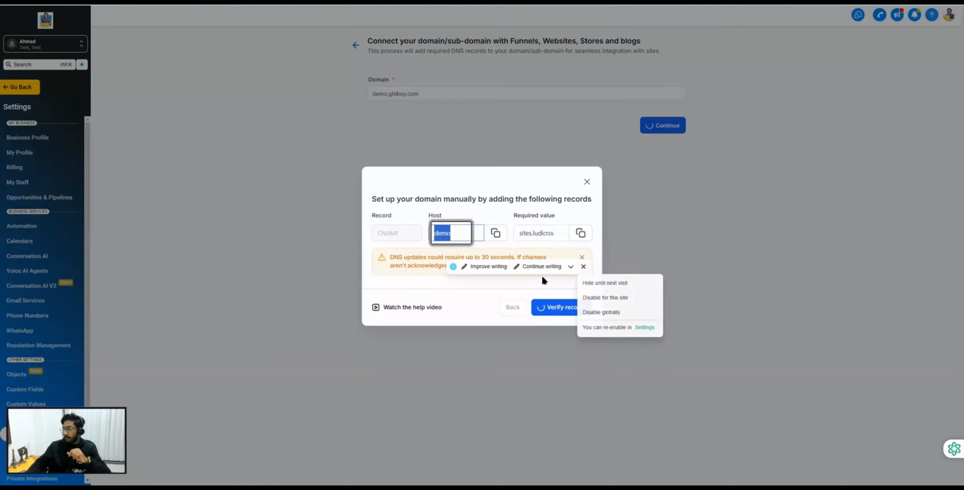
pyautogui.click(438, 277)
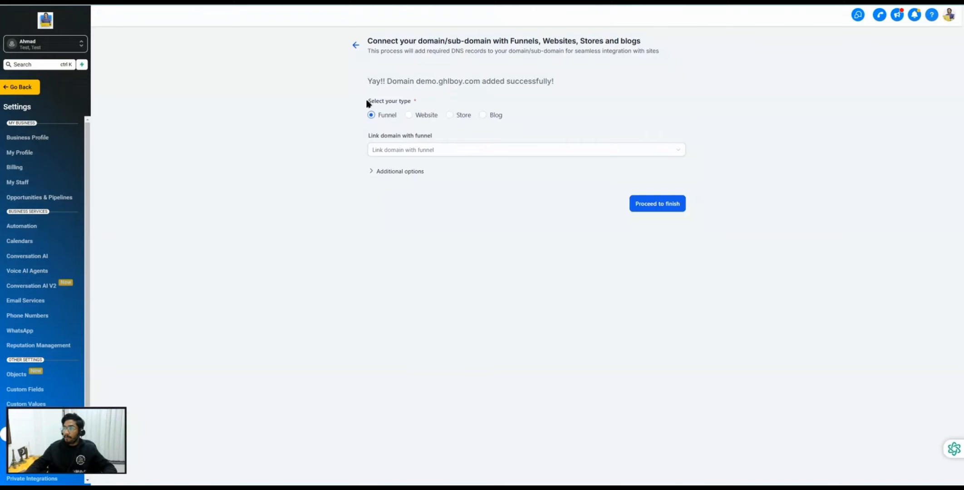
# Step: Link the domain to the Life Advisors Courses funnel with Landing Page as its default page and finish the setup
pyautogui.moveTo(368, 101); pyautogui.dragTo(415, 102)
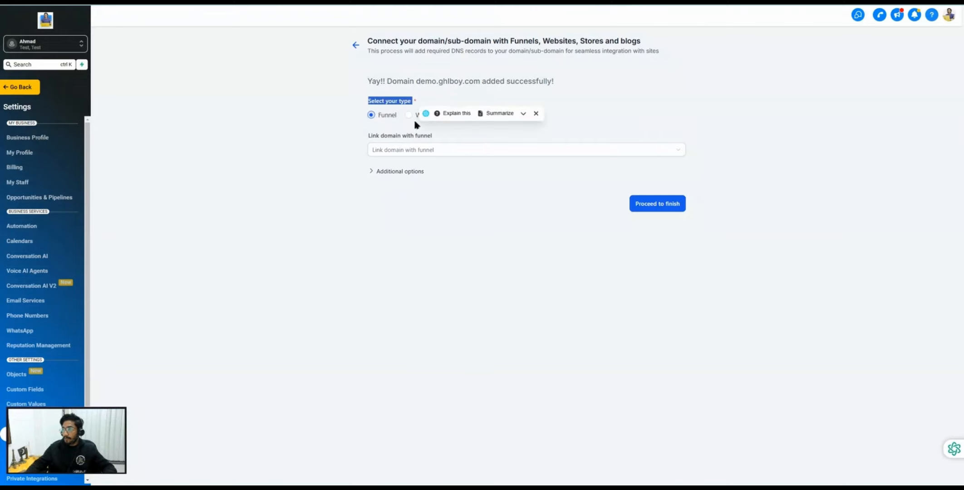
pyautogui.click(541, 120)
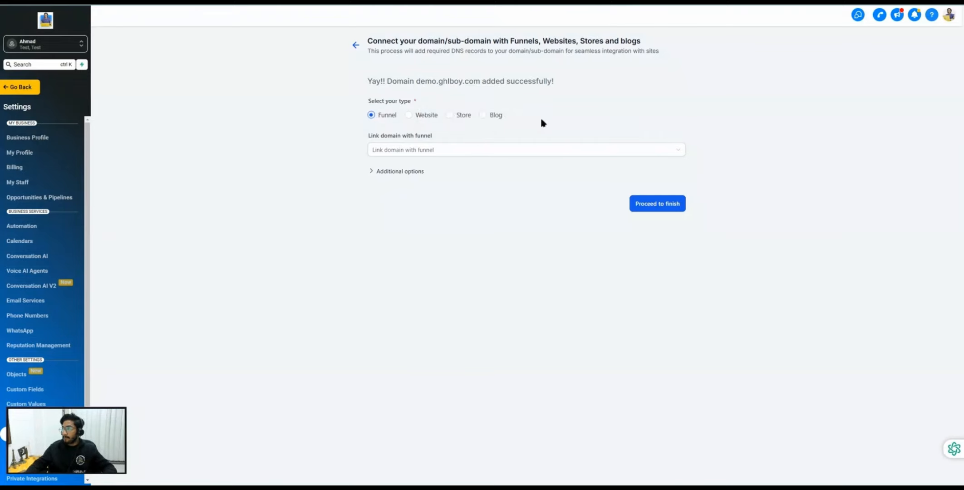
pyautogui.click(392, 151)
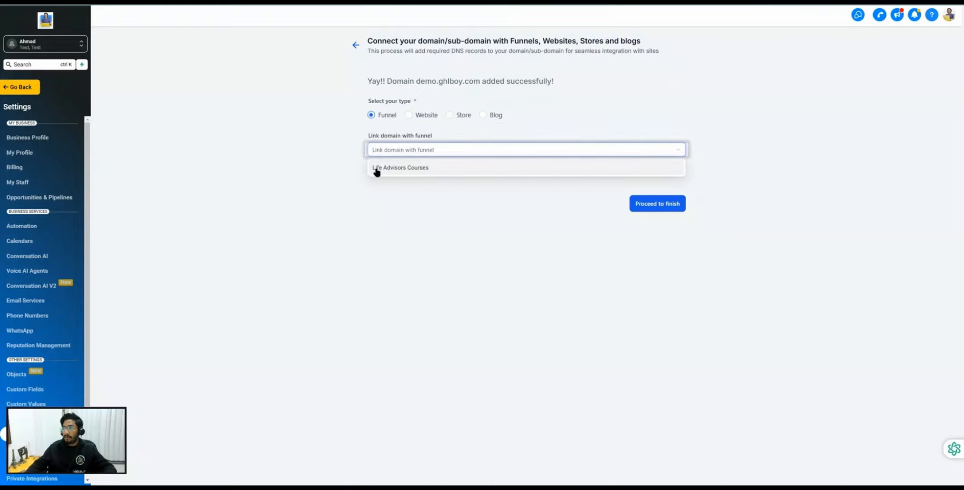
pyautogui.click(391, 167)
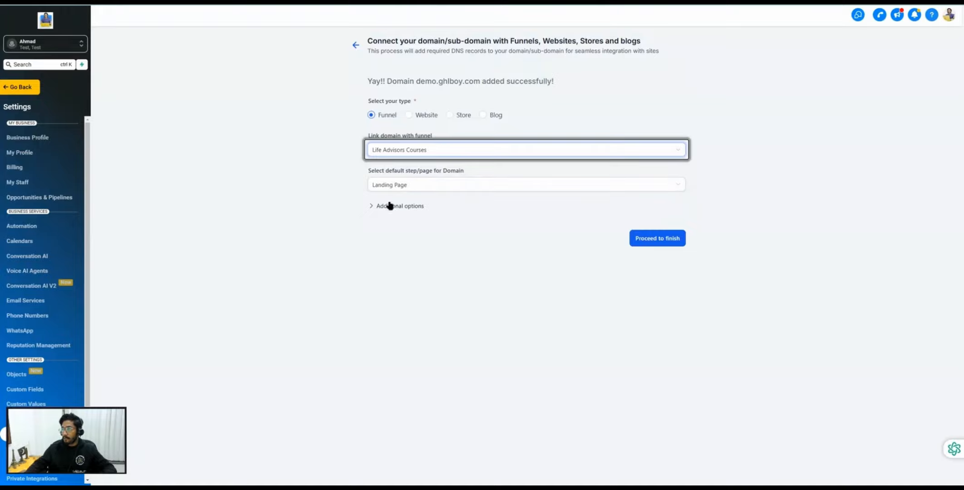
pyautogui.moveTo(370, 172); pyautogui.dragTo(469, 179)
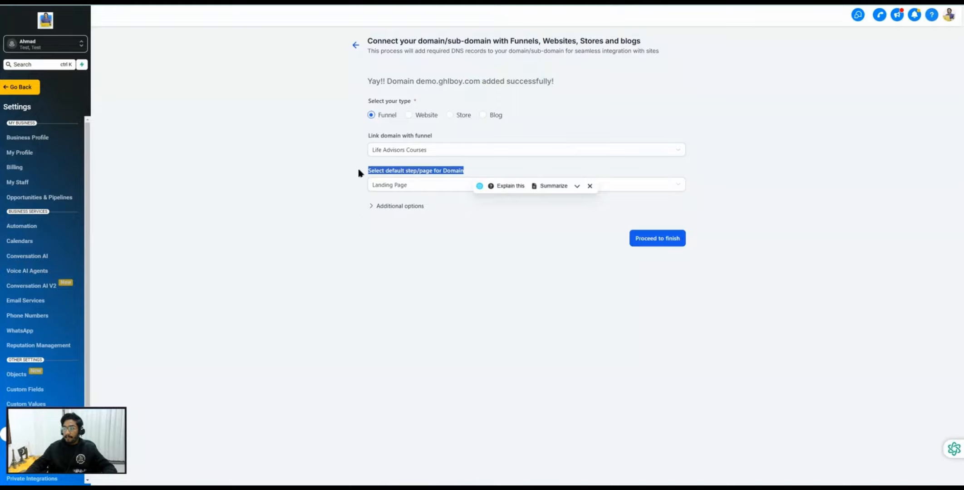
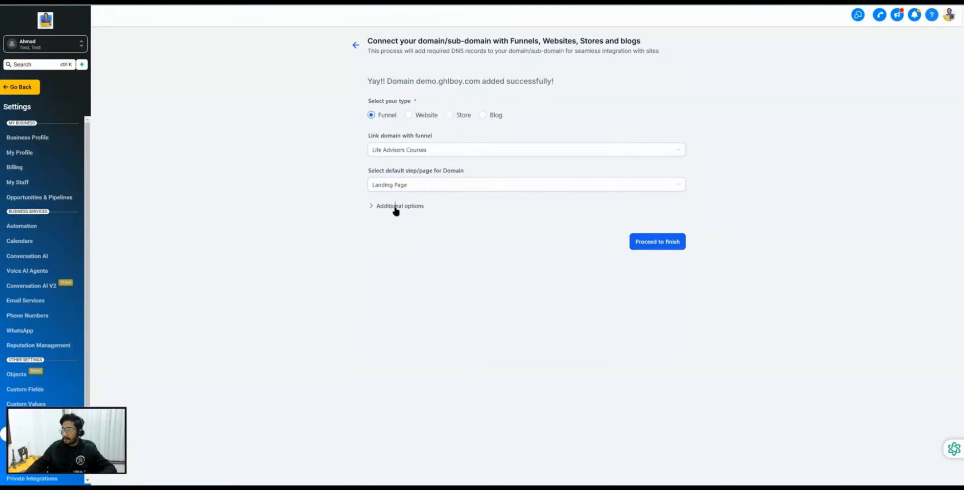
pyautogui.click(657, 239)
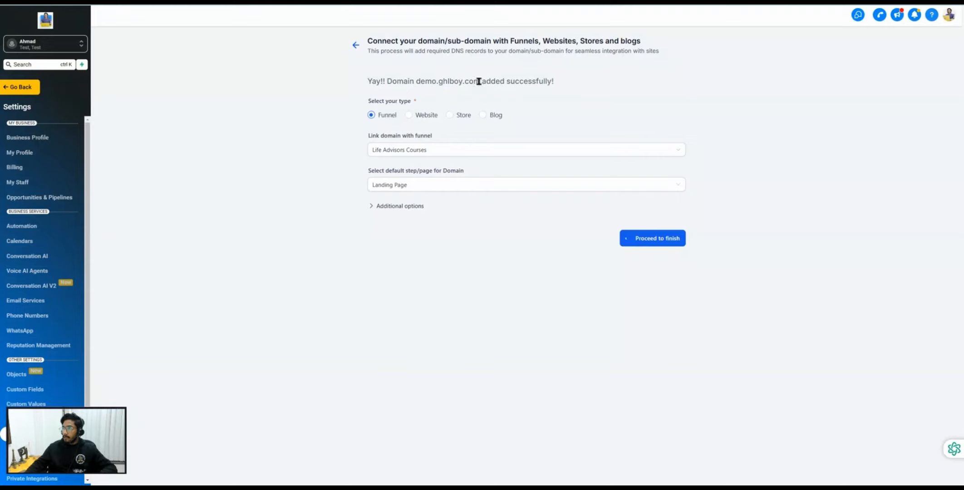
# Step: Copy the domain name demo.ghlboy.com and try to open it in a new browser tab
pyautogui.moveTo(479, 81); pyautogui.dragTo(416, 82)
pyautogui.hotkey('ctrl', 'c')
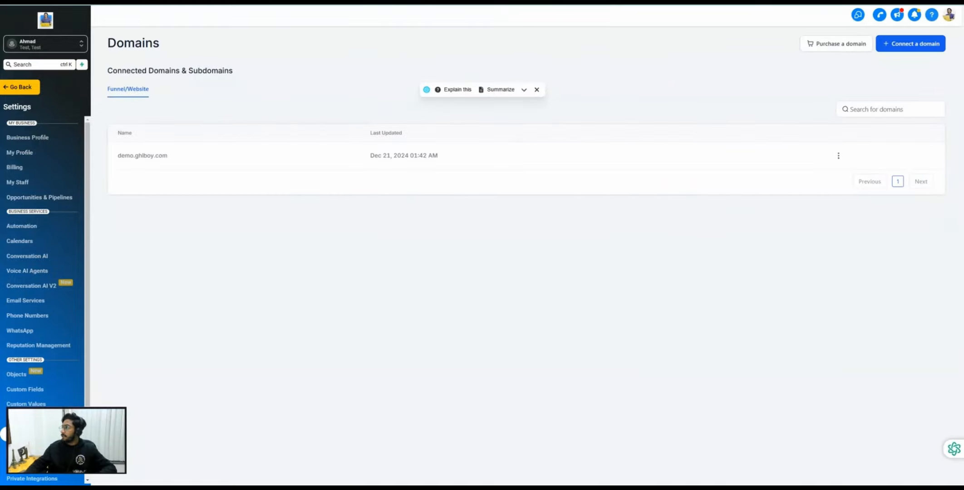
pyautogui.hotkey('ctrl', 't')
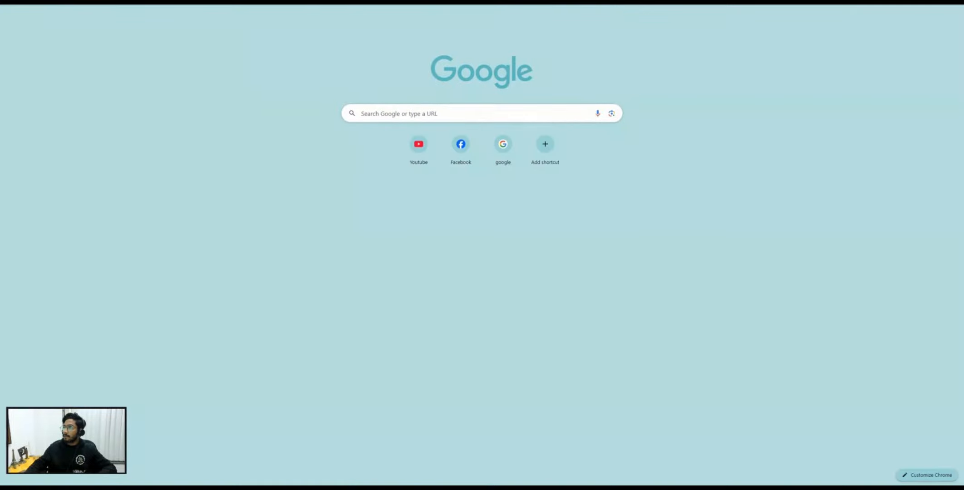
pyautogui.hotkey('ctrl', 'l')
pyautogui.hotkey('ctrl', 'v')
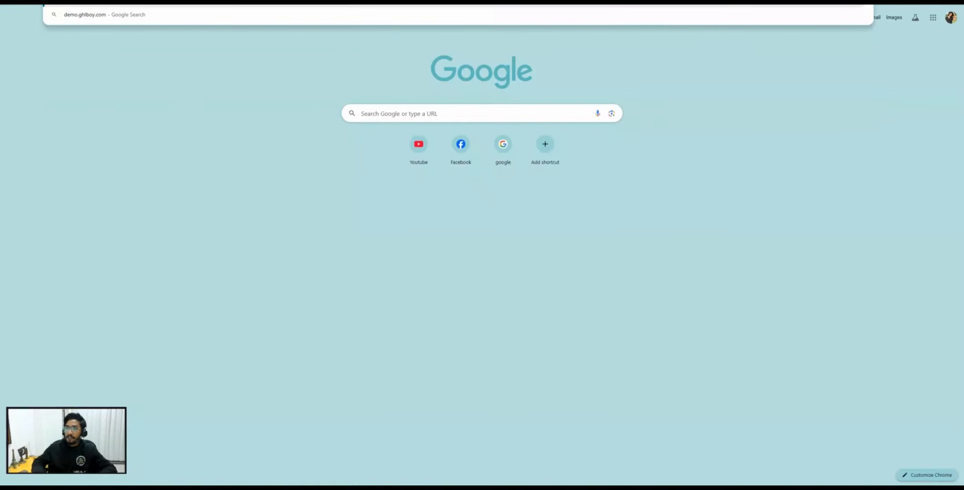
pyautogui.press('Return')
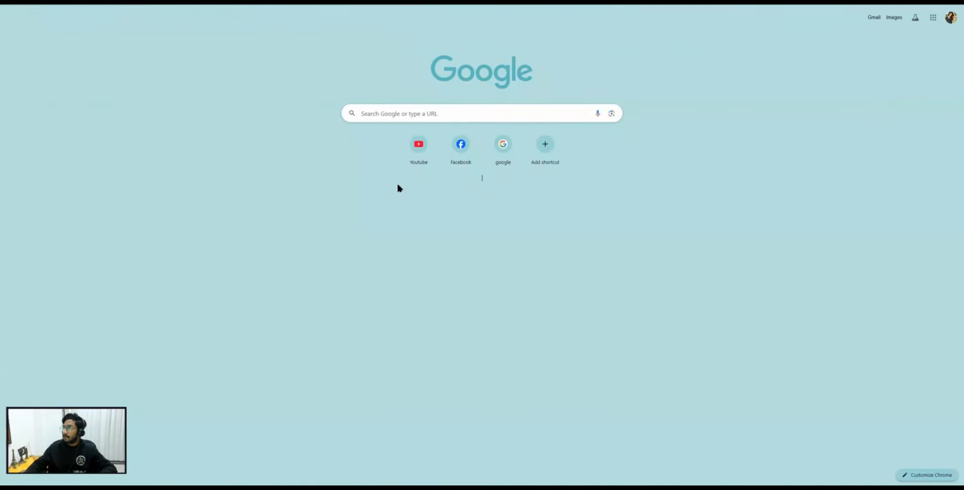
# Step: Enter demo.ghlboy.com in the Google search box to open the live landing page
pyautogui.click(395, 114)
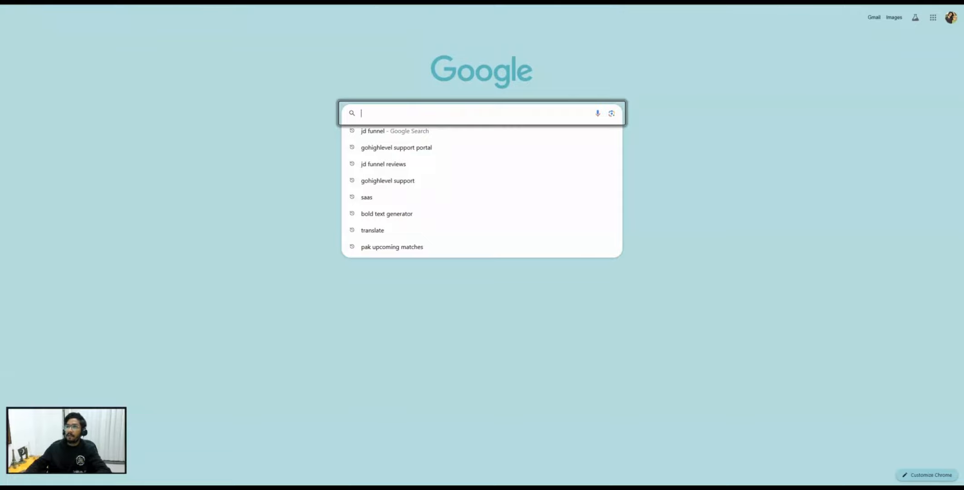
pyautogui.click(146, 8)
pyautogui.click(429, 117)
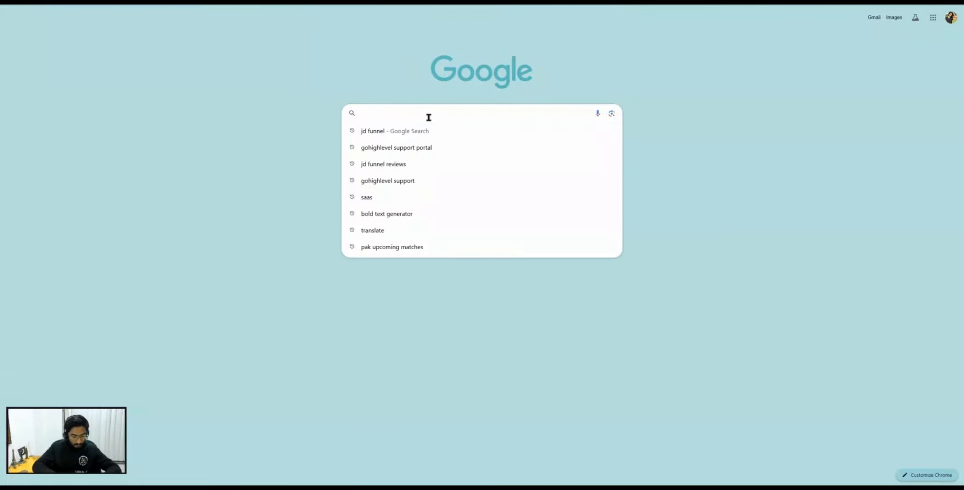
pyautogui.write('demo.')
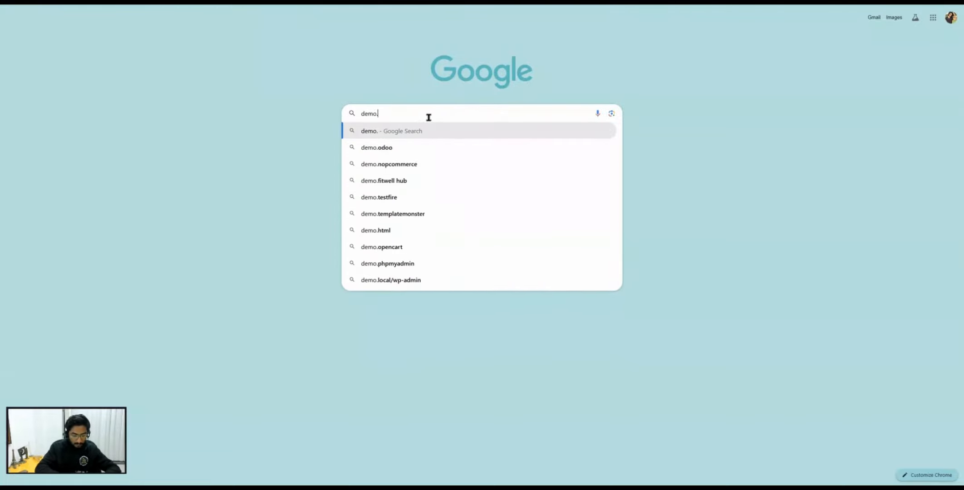
pyautogui.write('ghlboy')
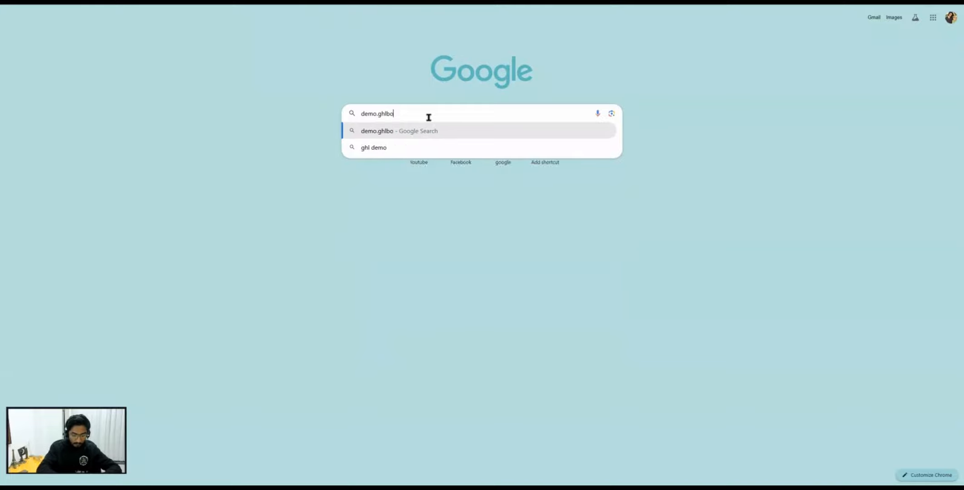
pyautogui.write('.com')
pyautogui.press('Return')
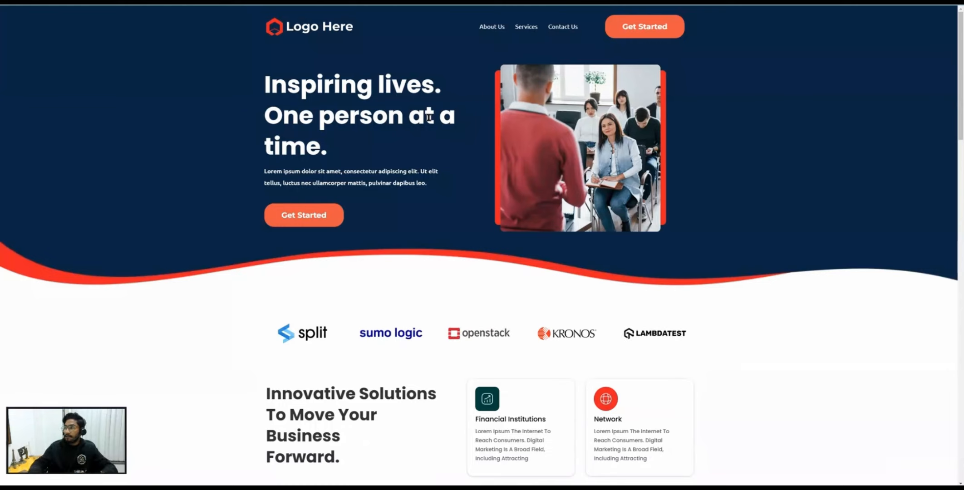
# Step: Open the Get Started form on the live landing page, review its fields, and close it
pyautogui.click(302, 221)
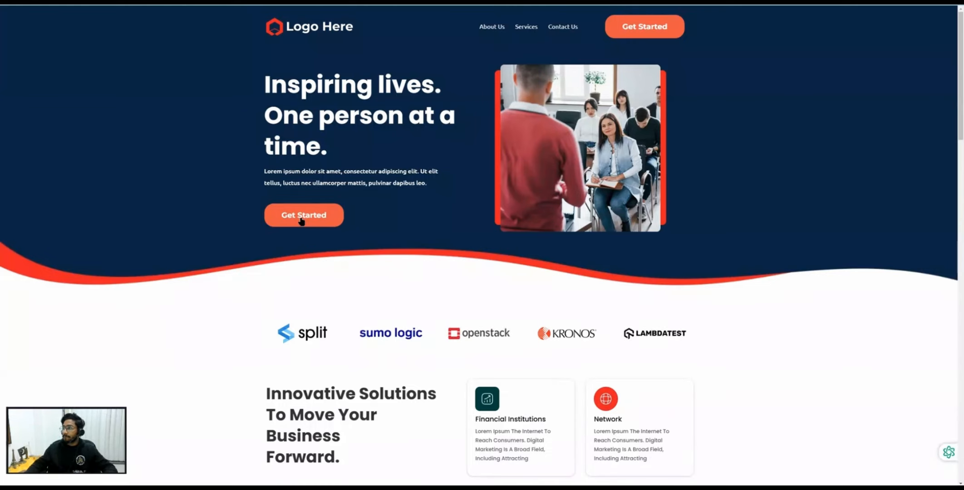
pyautogui.click(312, 219)
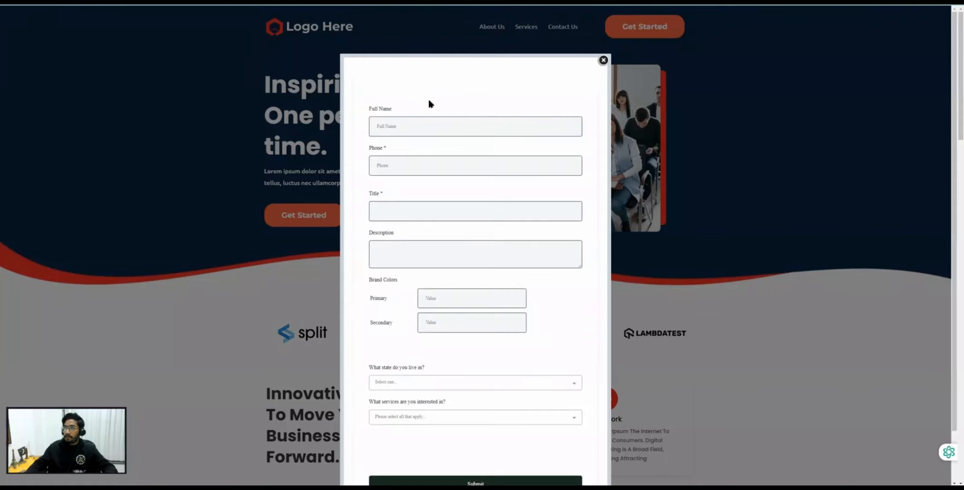
pyautogui.scroll(-8, 432, 223)
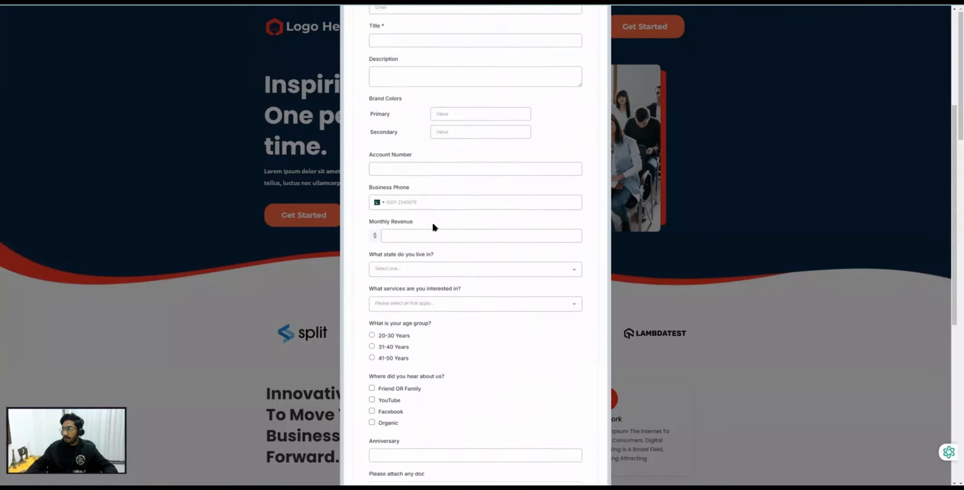
pyautogui.scroll(9, 458, 271)
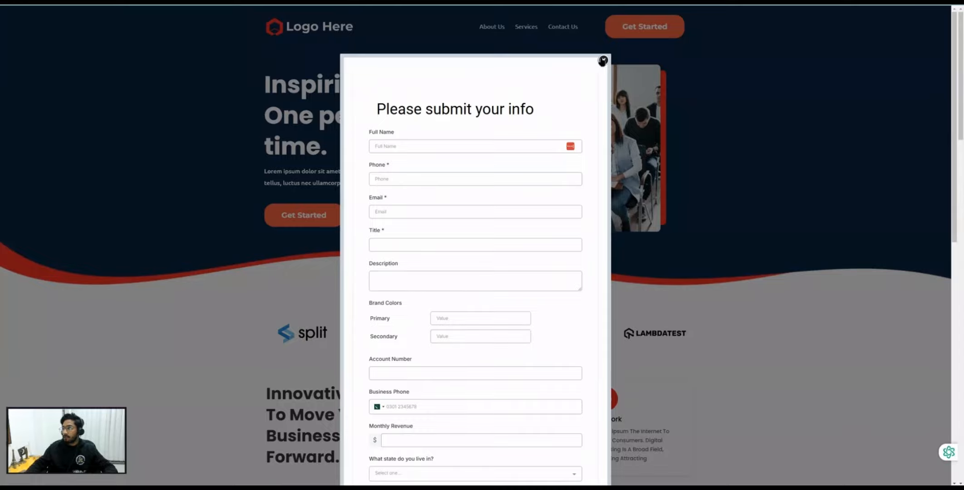
pyautogui.click(604, 60)
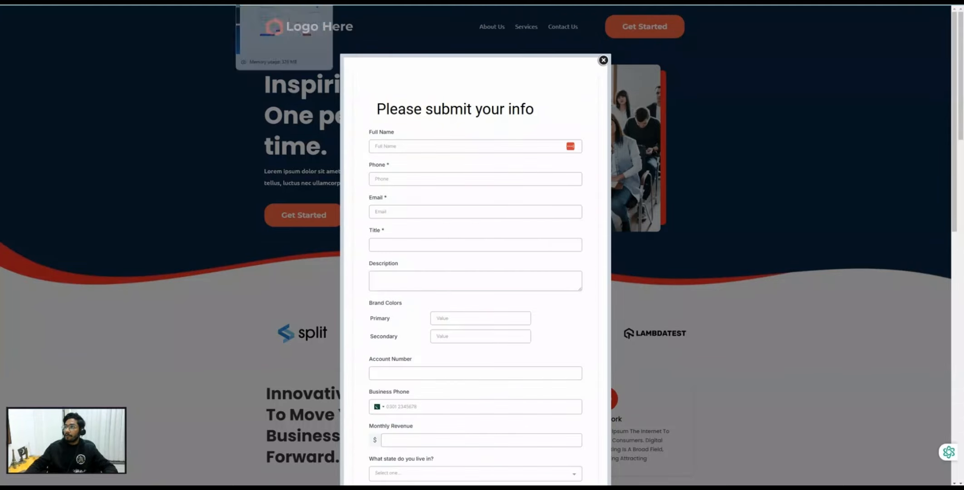
# Step: Switch back to the Life Advisors Courses funnel and open its Landing Page for editing in a new tab
pyautogui.click(268, 4)
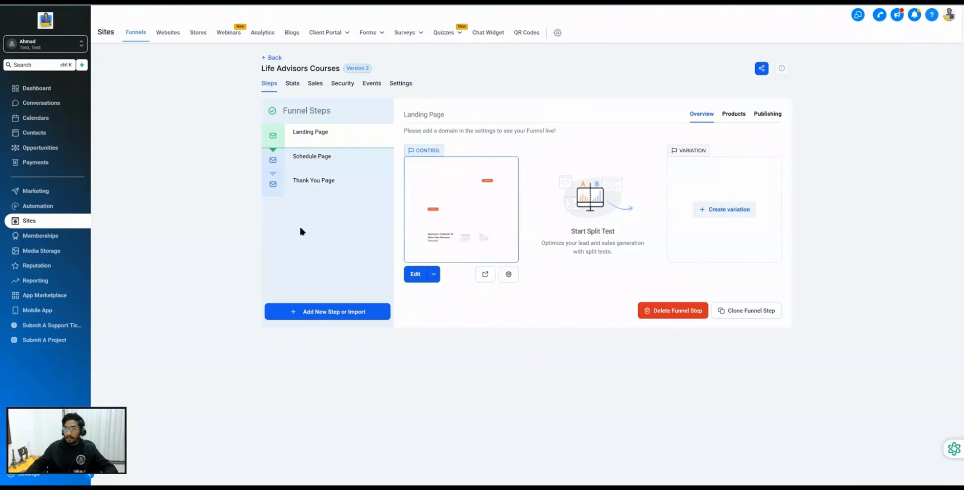
pyautogui.click(434, 277)
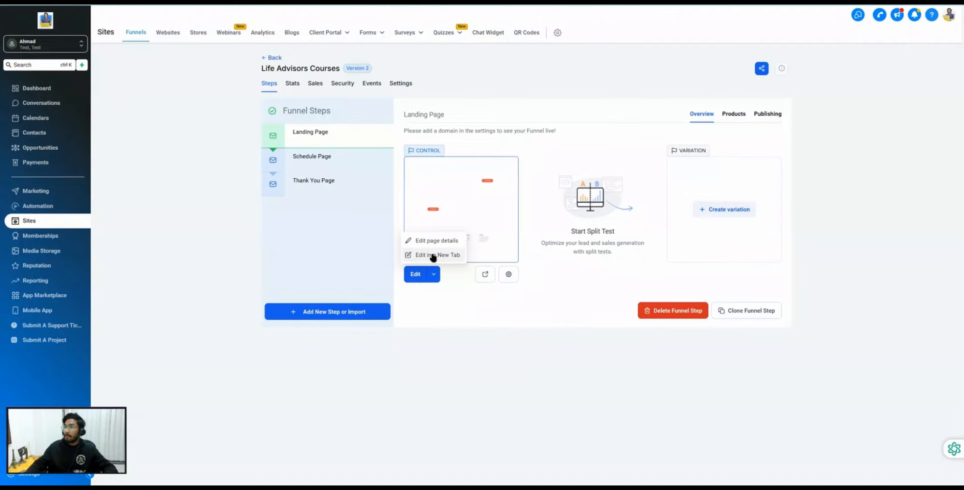
pyautogui.click(433, 256)
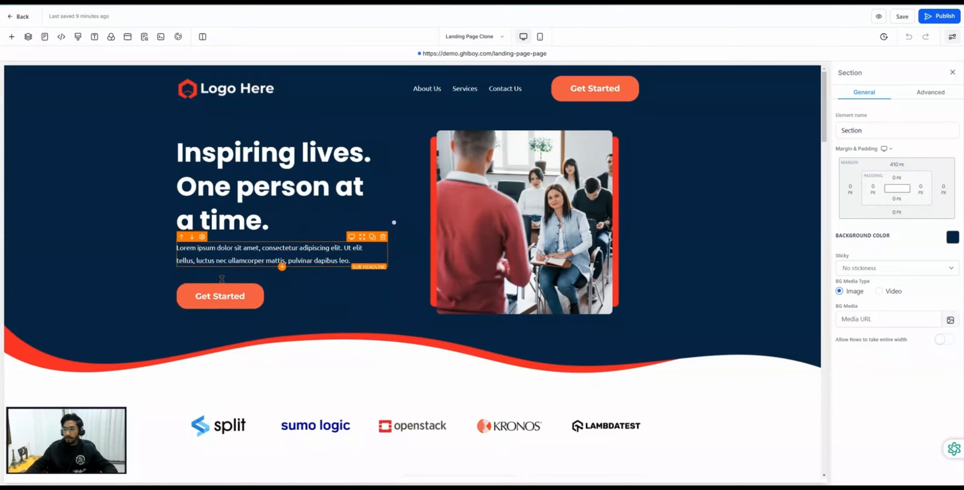
# Step: Set the background color of the hero section's Get Started button to the blue from the default colors
pyautogui.click(242, 300)
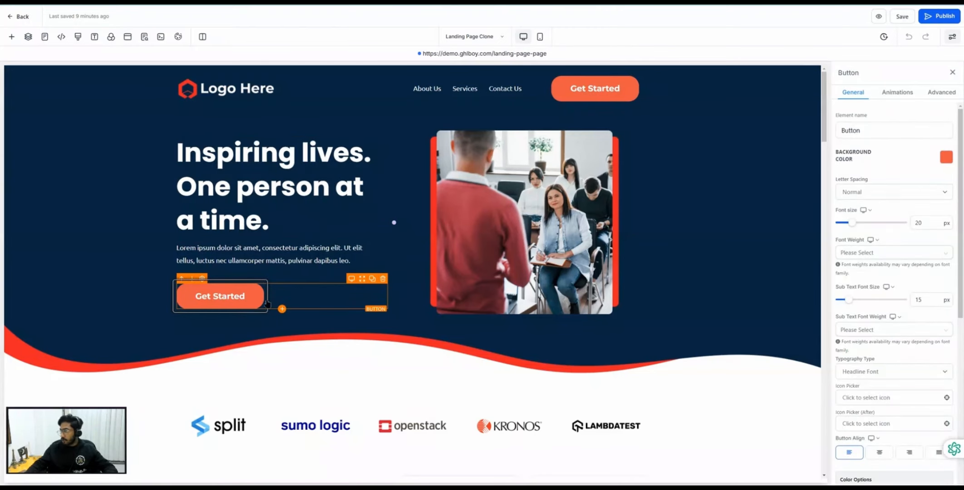
pyautogui.scroll(-7, 924, 303)
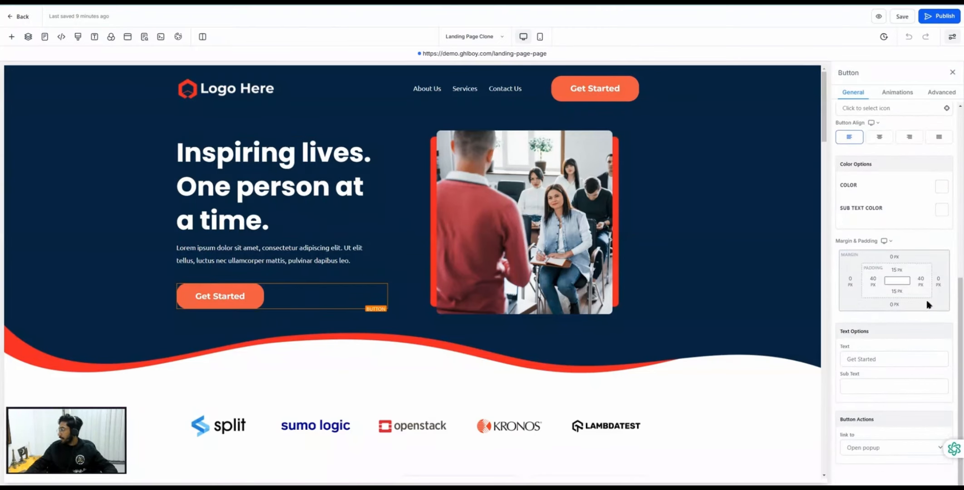
pyautogui.scroll(6, 940, 243)
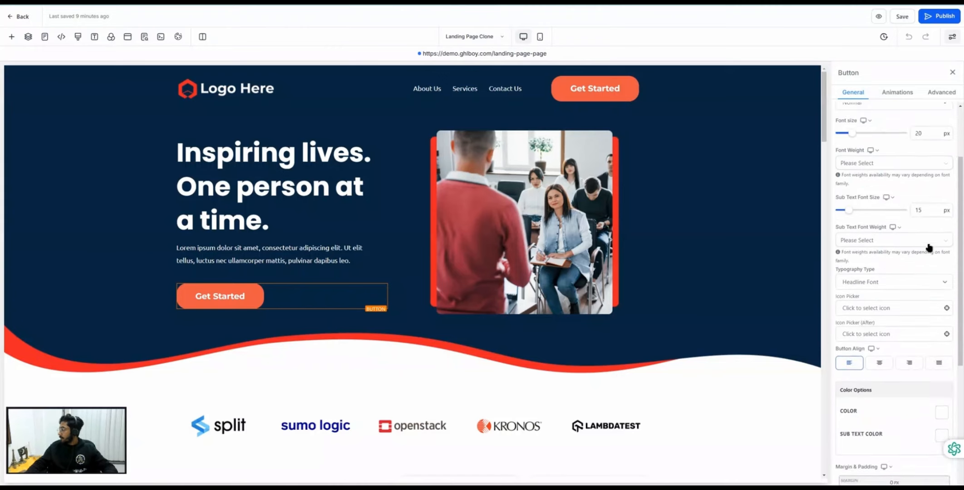
pyautogui.scroll(-6, 929, 248)
pyautogui.scroll(2, 921, 275)
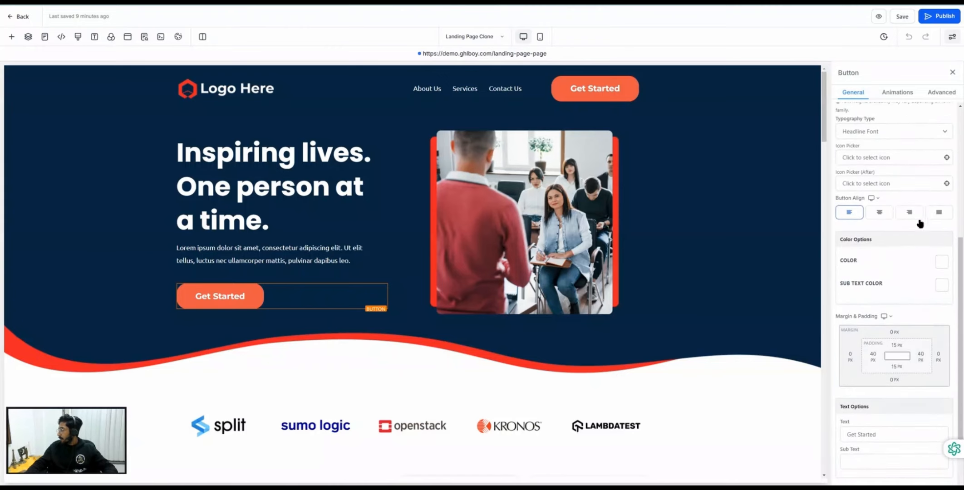
pyautogui.scroll(5, 917, 263)
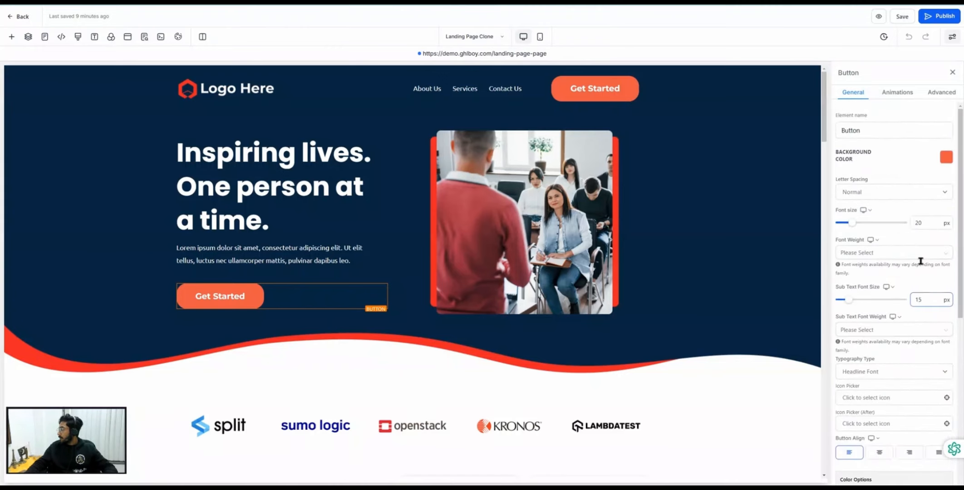
pyautogui.click(945, 162)
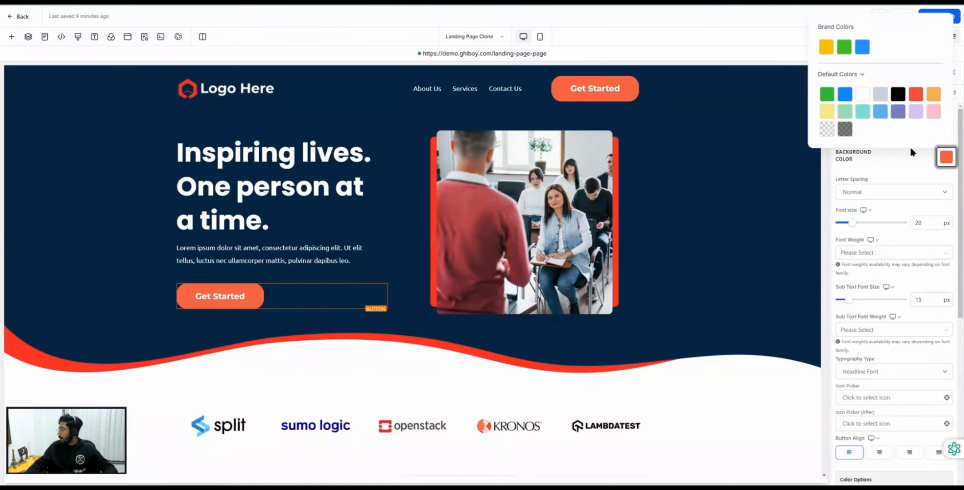
pyautogui.click(845, 94)
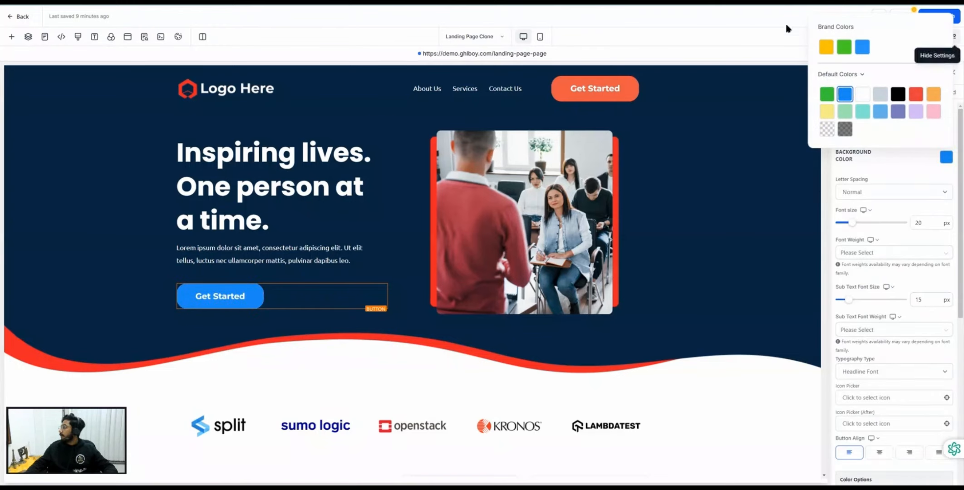
# Step: Save the landing page and close the SEO Meta Data settings
pyautogui.click(746, 17)
pyautogui.click(899, 17)
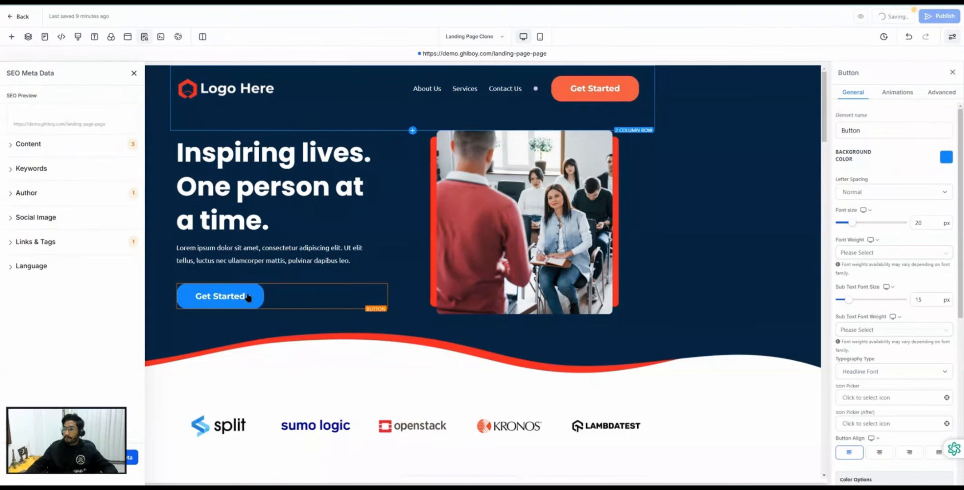
pyautogui.click(134, 73)
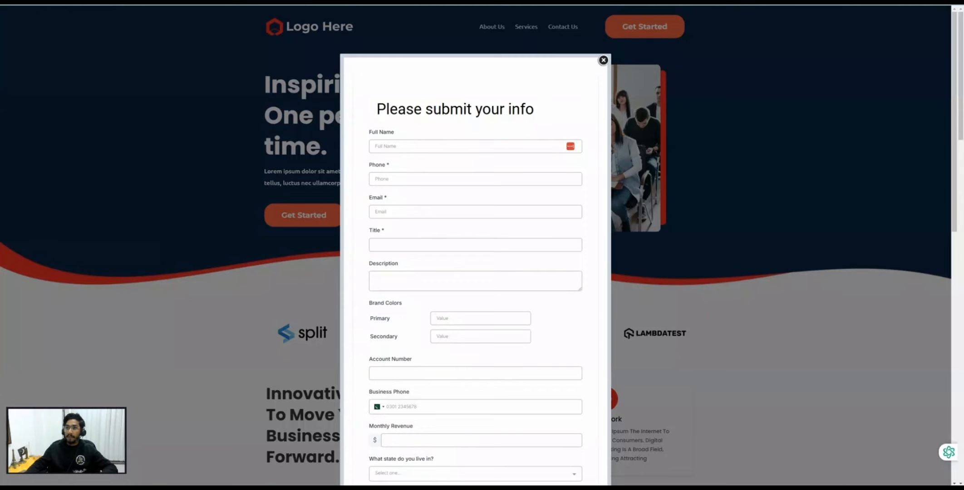
# Step: Reload the live landing page to check the button color and dismiss the form popup
pyautogui.press('F5')
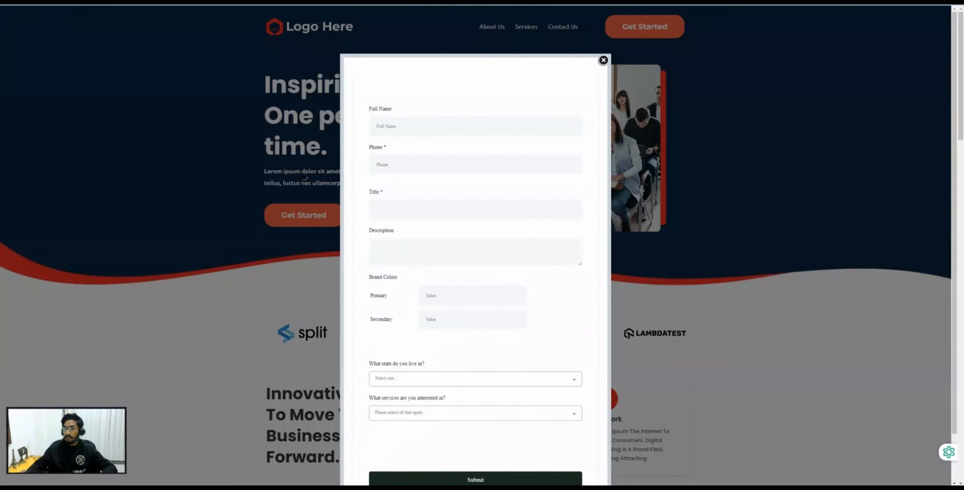
pyautogui.click(601, 61)
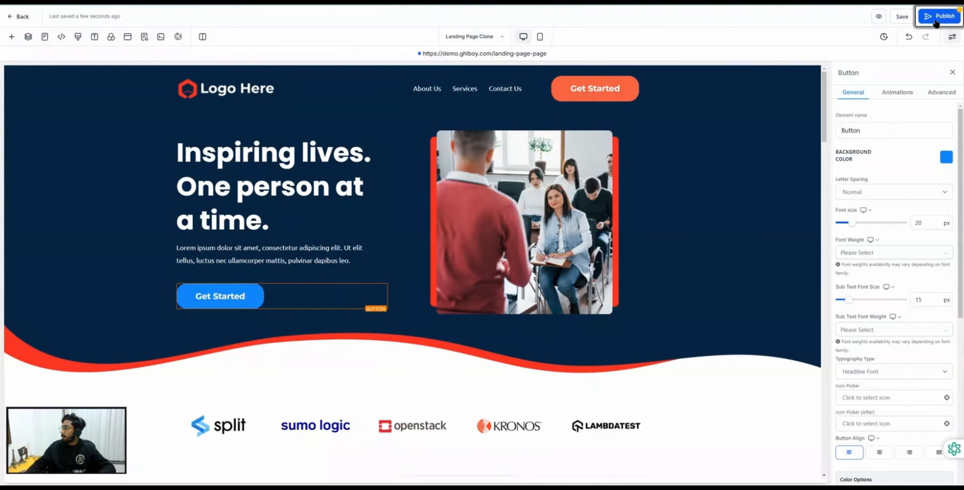
# Step: Publish the edited landing page, dismiss the form popup on the live version, and exit the page editor
pyautogui.click(936, 18)
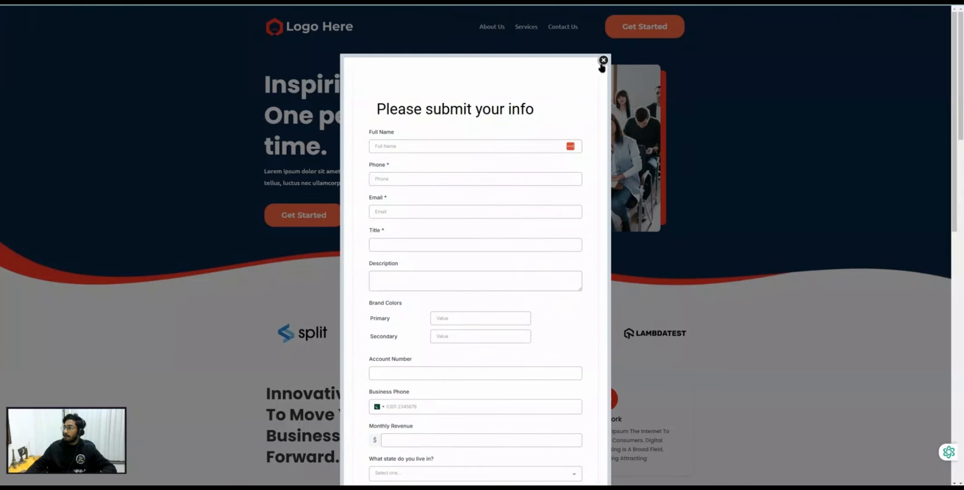
pyautogui.click(603, 61)
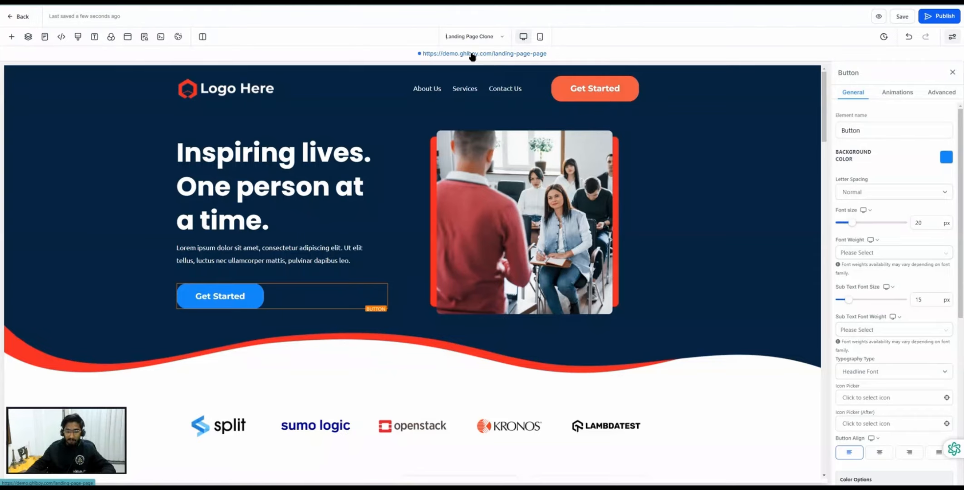
pyautogui.click(21, 18)
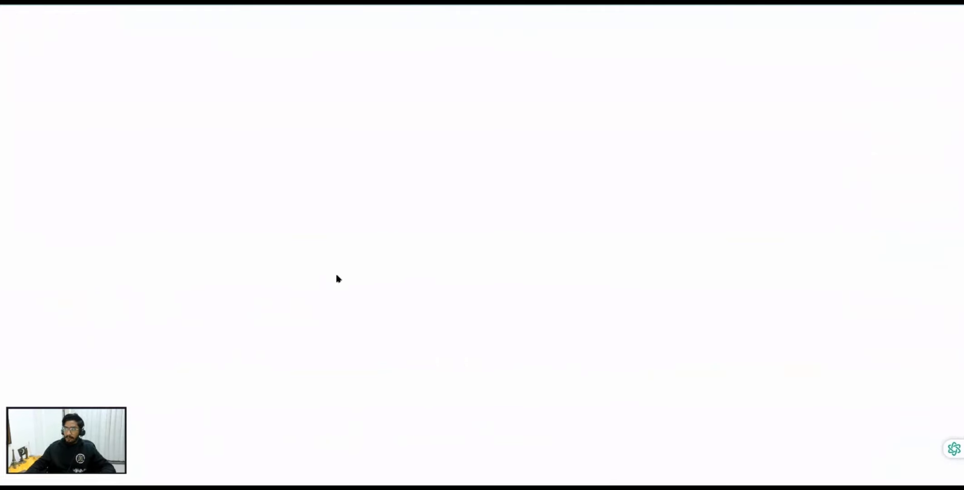
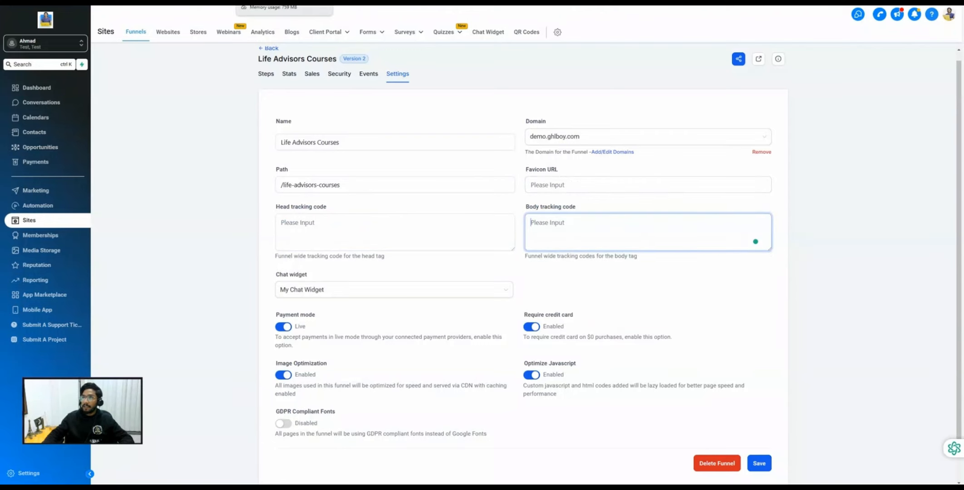
# Step: Shrink the browser window showing the funnel settings and open demo.ghlboy.com in a new tab
pyautogui.moveTo(269, 5); pyautogui.dragTo(275, 52)
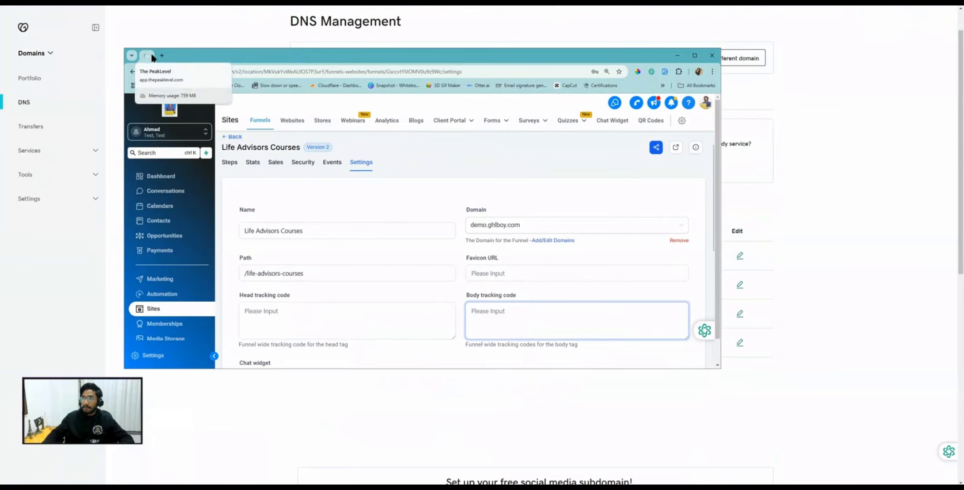
pyautogui.click(162, 56)
pyautogui.click(194, 69)
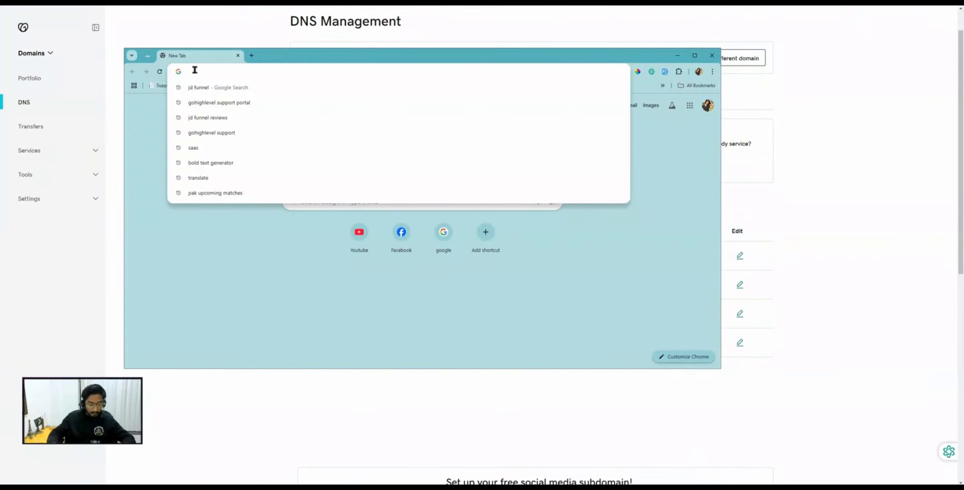
pyautogui.write('demo')
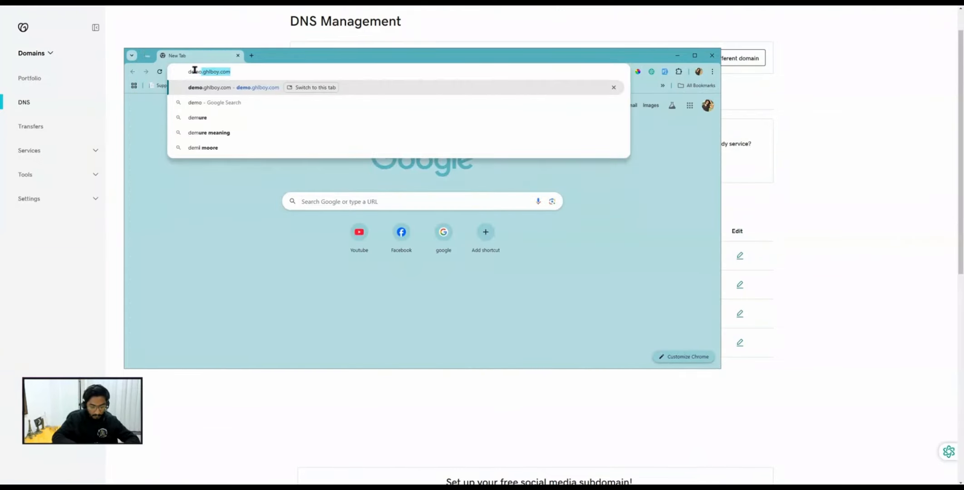
pyautogui.write('.ghlbopy.com')
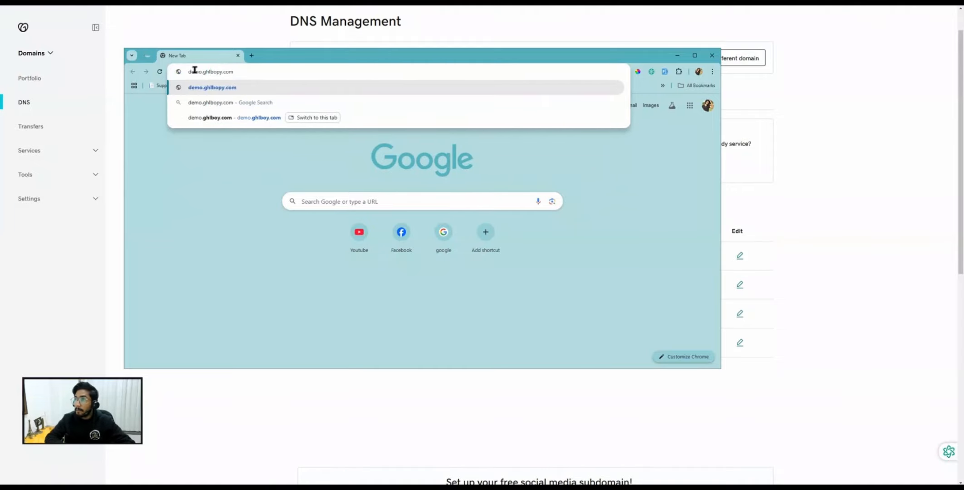
pyautogui.press('BackSpace')
pyautogui.press('Return')
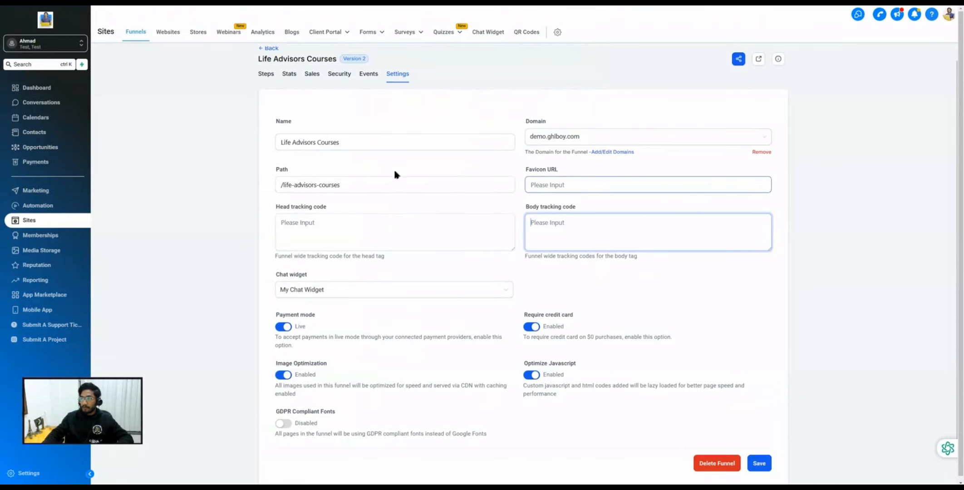
# Step: Copy the link of the GHLBOY logo Transparent.png from the Logos folder in Media Storage
pyautogui.click(53, 254)
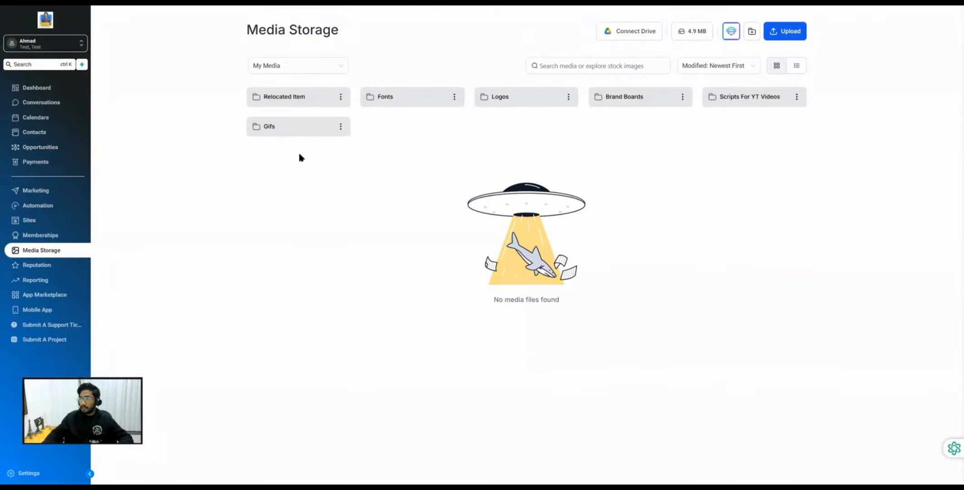
pyautogui.click(495, 103)
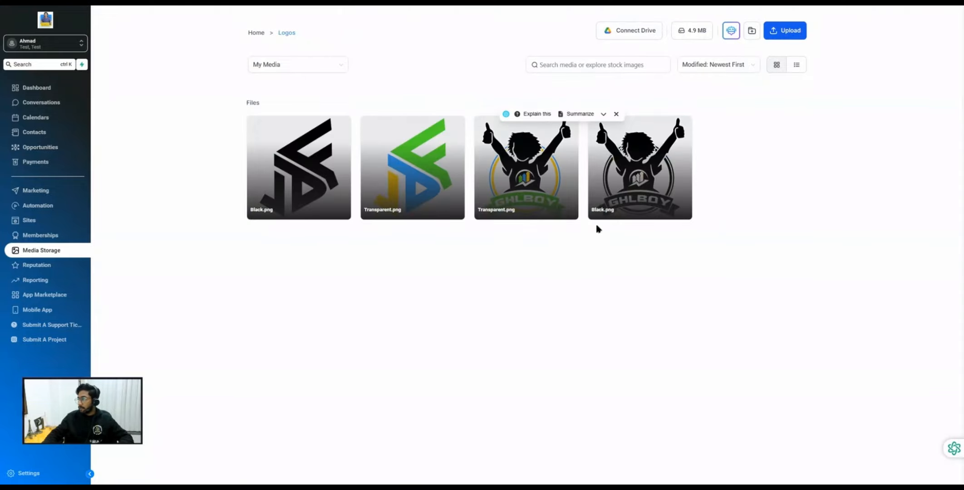
pyautogui.rightClick(510, 175)
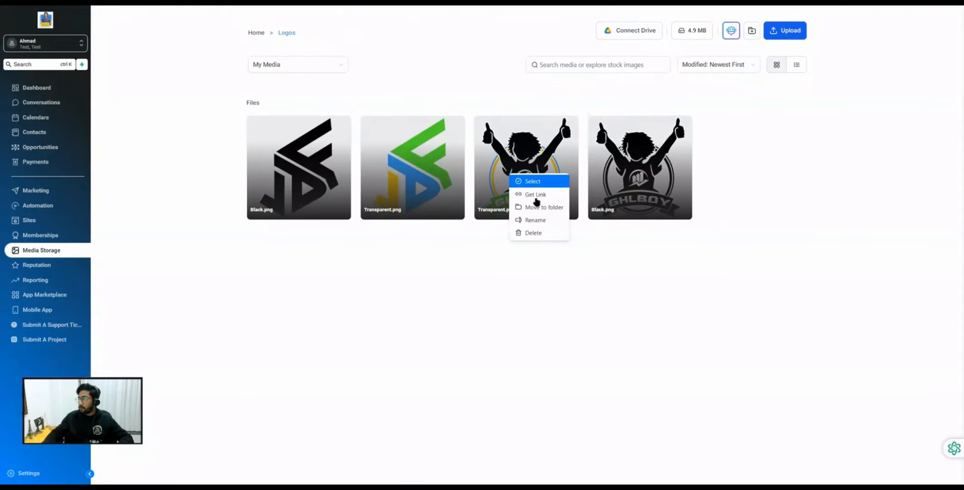
pyautogui.click(536, 195)
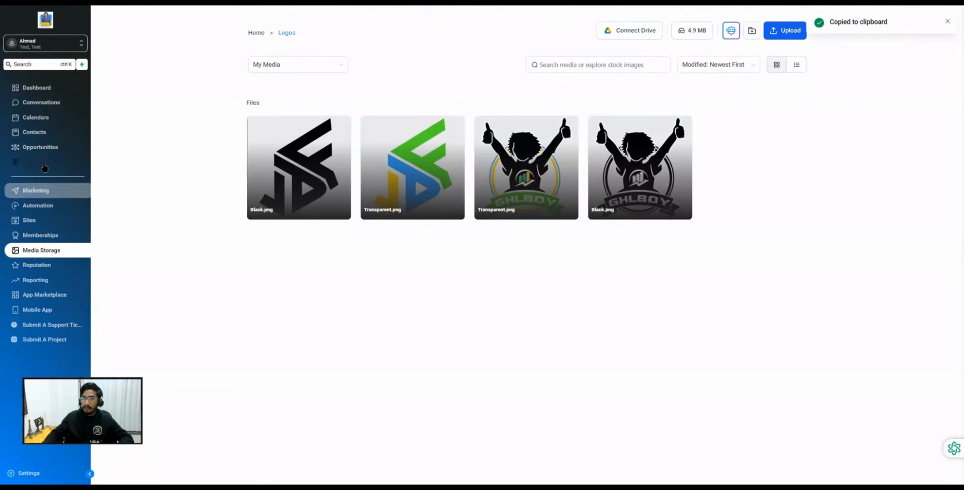
# Step: Paste the copied logo link as the Favicon URL in the Life Advisors Courses funnel settings
pyautogui.click(37, 221)
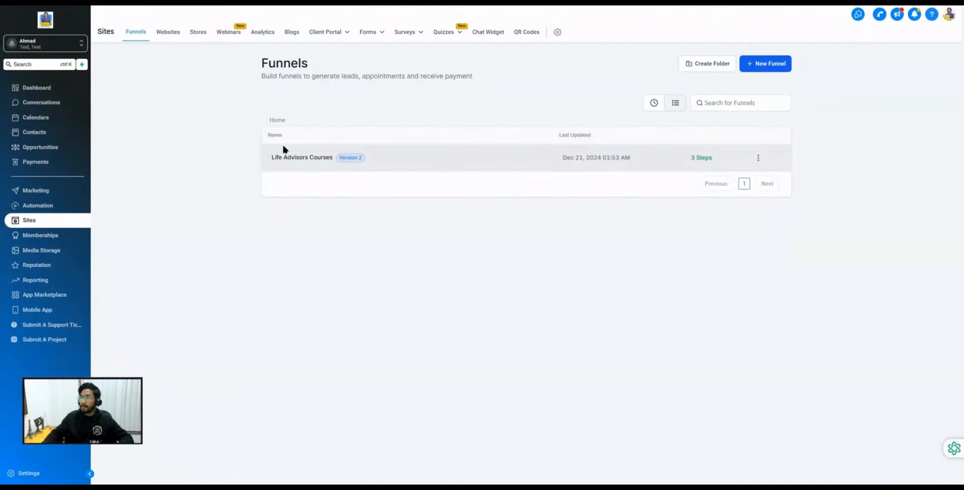
pyautogui.click(300, 159)
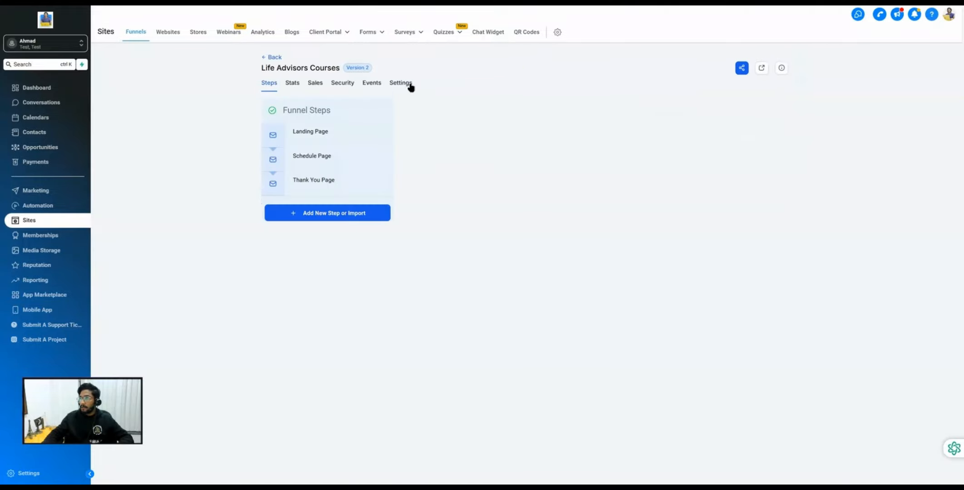
pyautogui.click(407, 86)
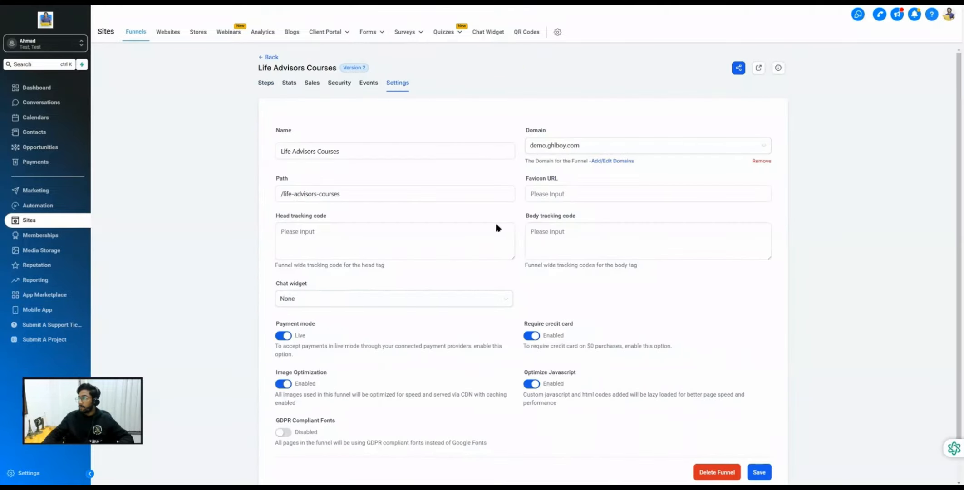
pyautogui.click(555, 201)
pyautogui.hotkey('ctrl', 'v')
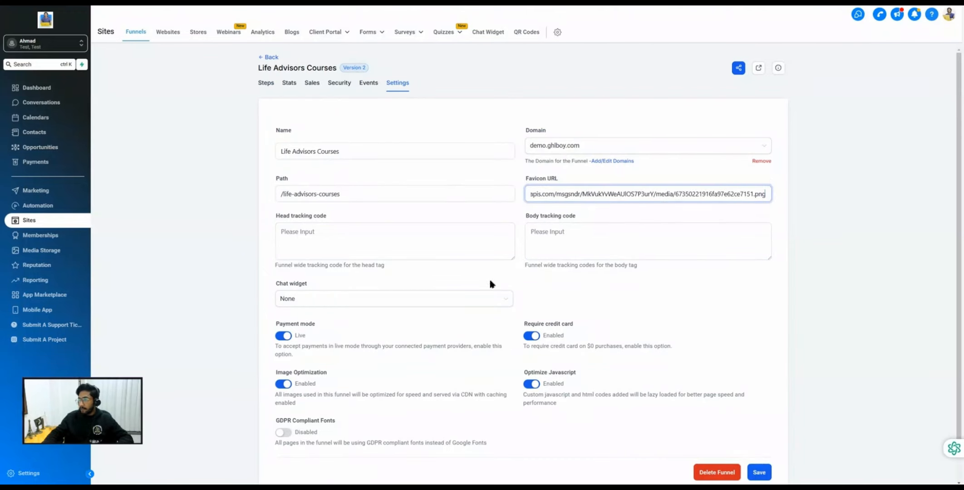
pyautogui.click(324, 195)
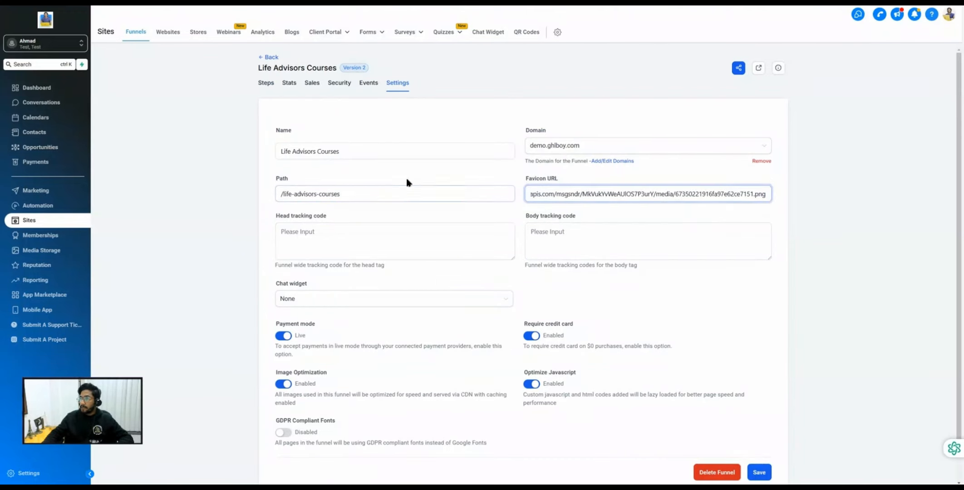
# Step: Set the funnel's chat widget to My Chat Widget and save the funnel settings
pyautogui.scroll(-1, 402, 204)
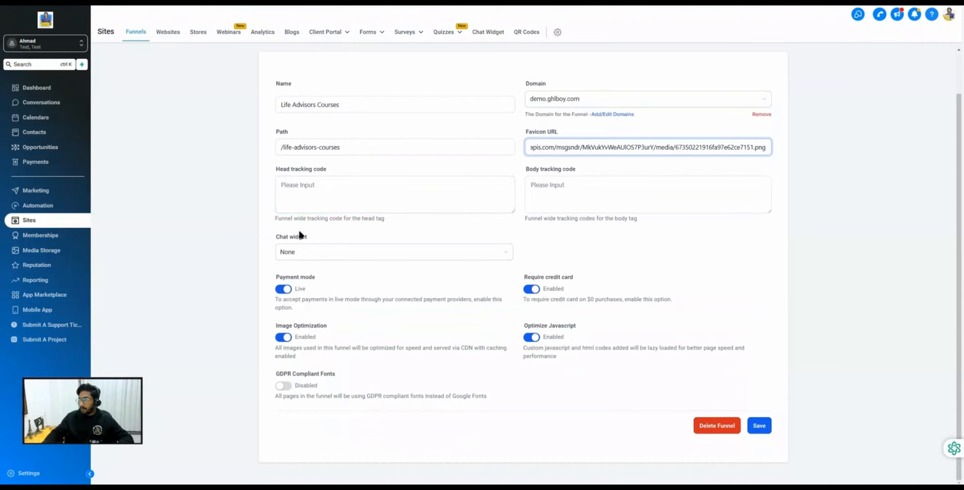
pyautogui.click(307, 253)
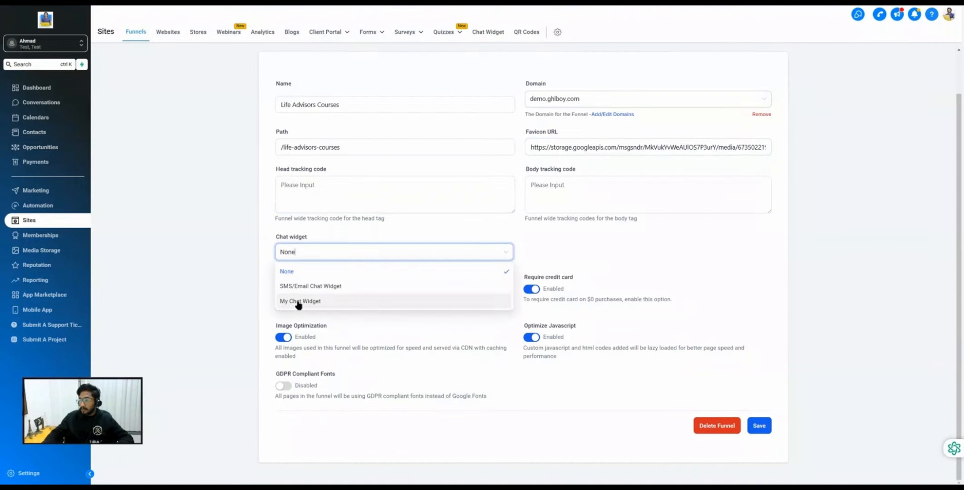
pyautogui.click(299, 302)
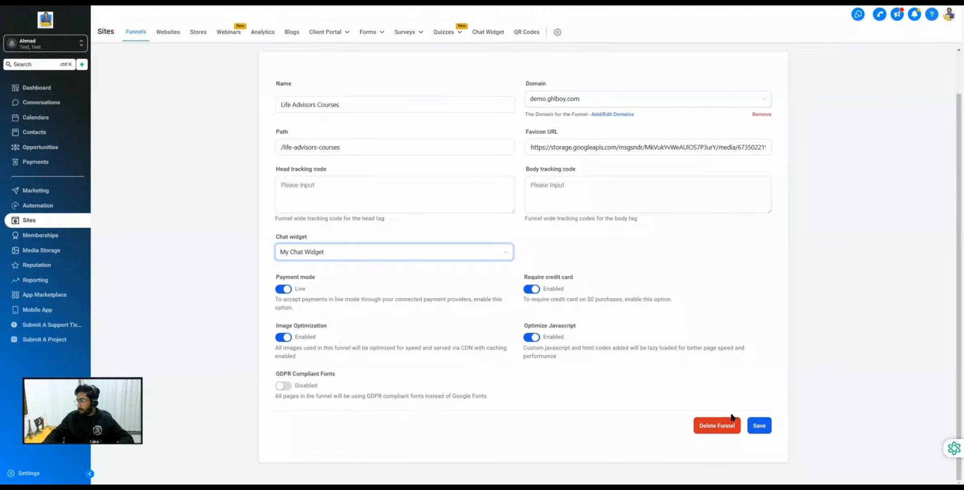
pyautogui.click(764, 427)
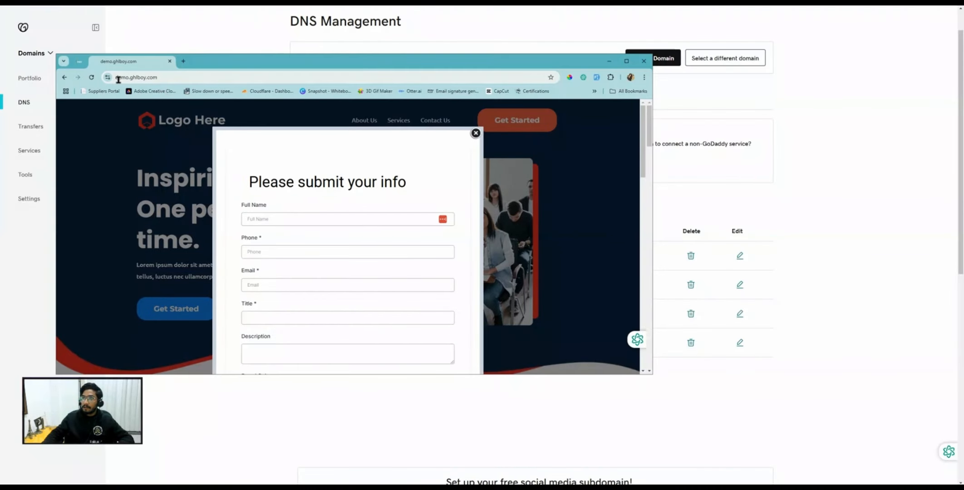
# Step: Reload demo.ghlboy.com to check the saved funnel settings on the live landing page
pyautogui.click(119, 78)
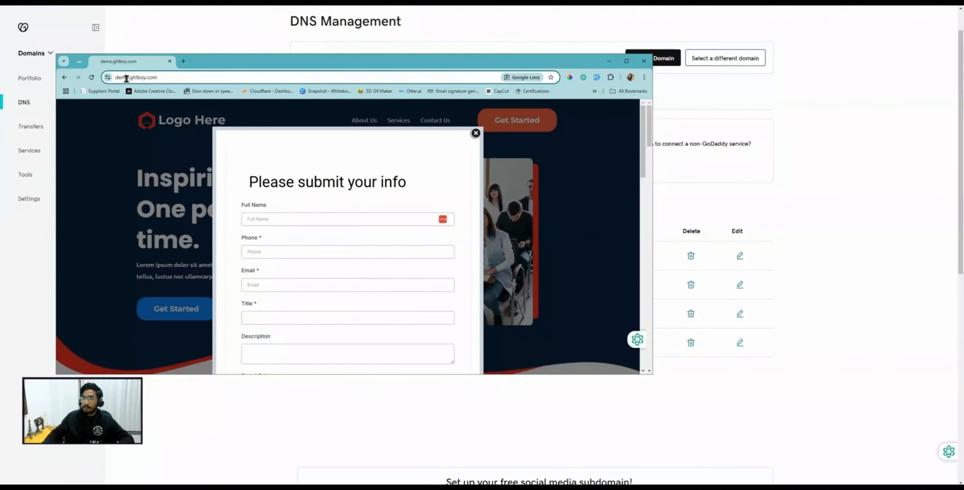
pyautogui.press('Return')
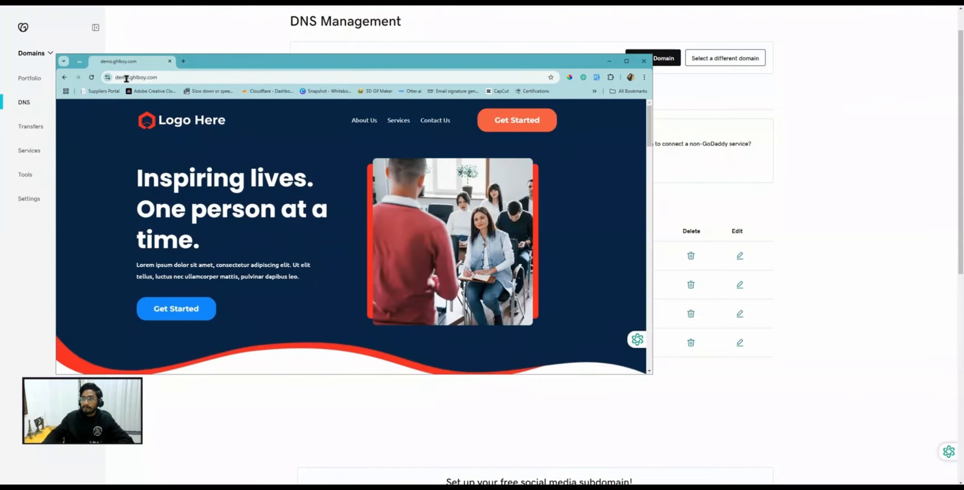
# Step: Load demo.ghlboy.com again, open its chat widget to check the message box, and dismiss the info form popup
pyautogui.click(144, 79)
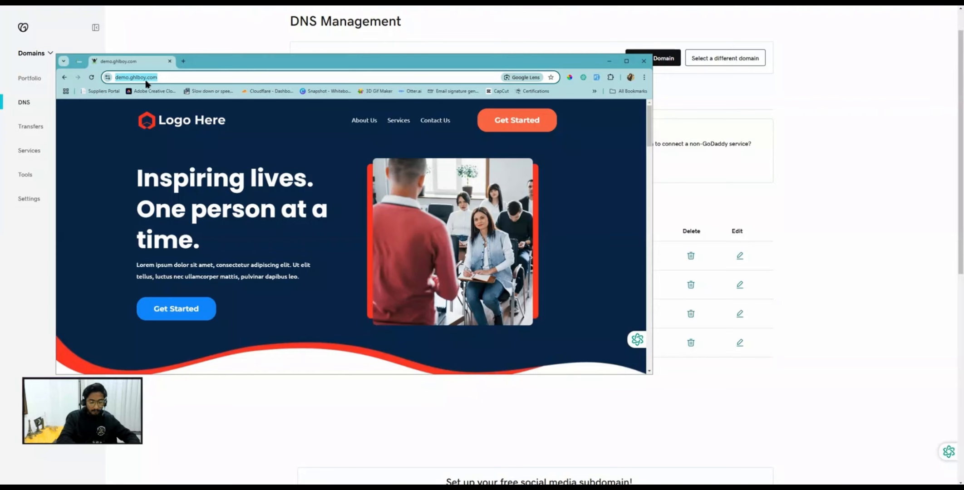
pyautogui.press('Return')
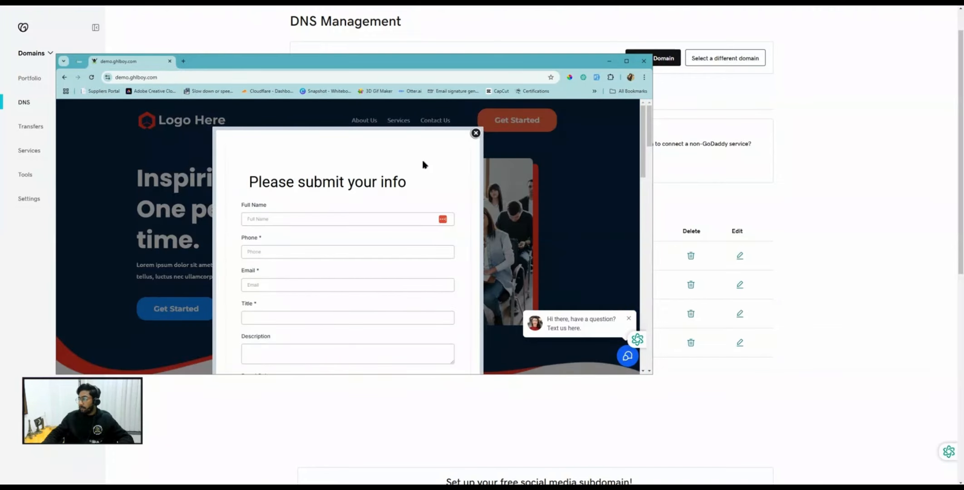
pyautogui.click(626, 60)
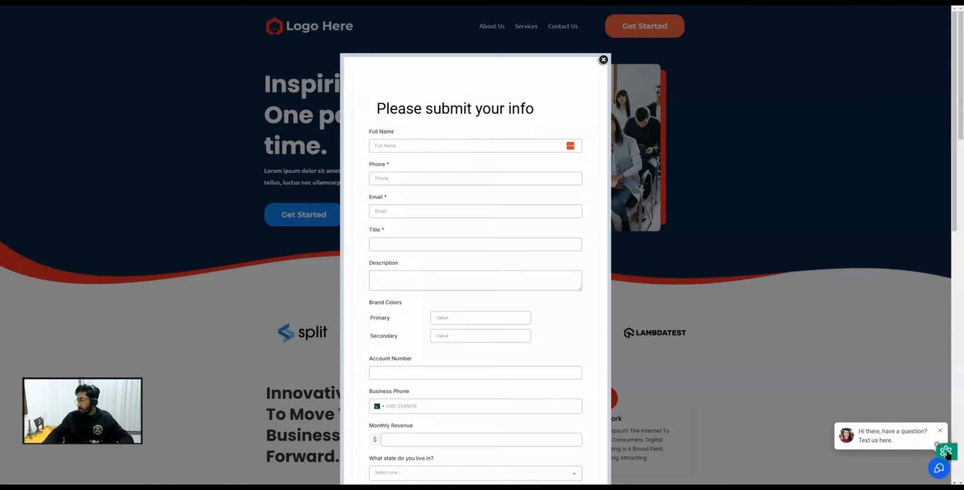
pyautogui.click(939, 468)
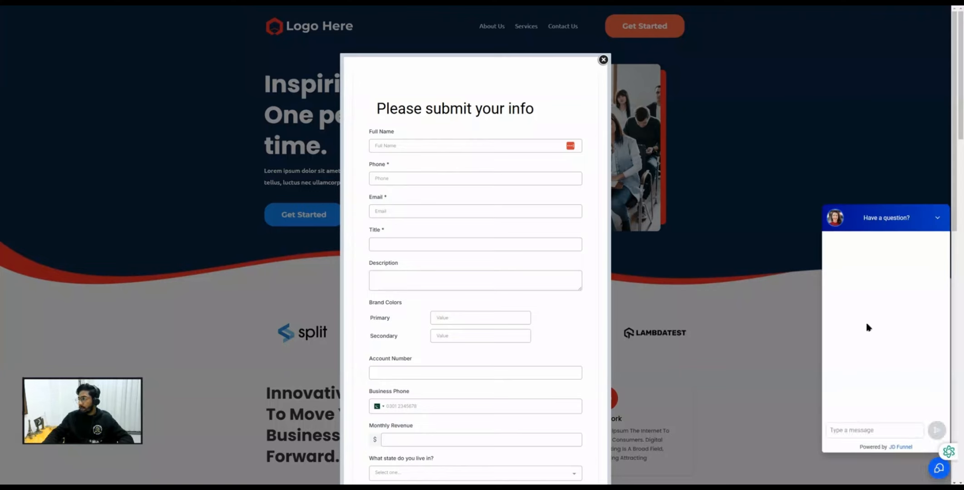
pyautogui.click(856, 429)
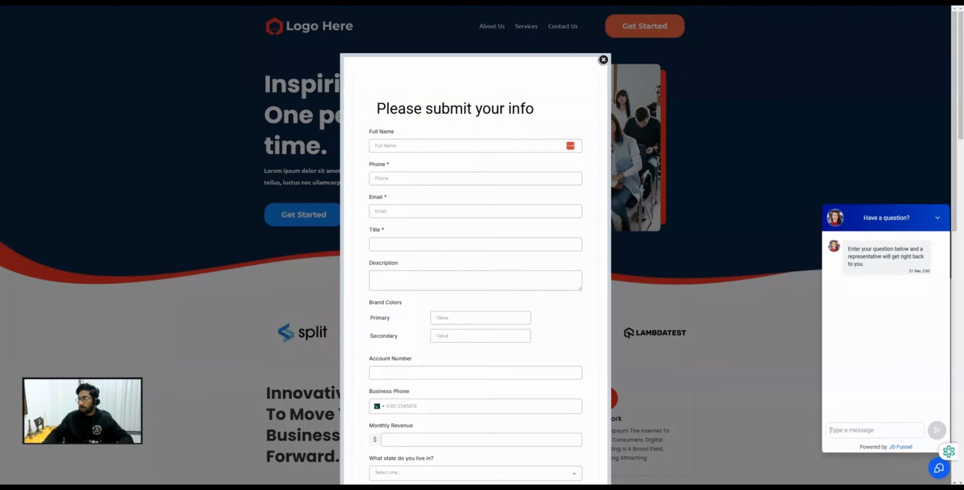
pyautogui.click(603, 60)
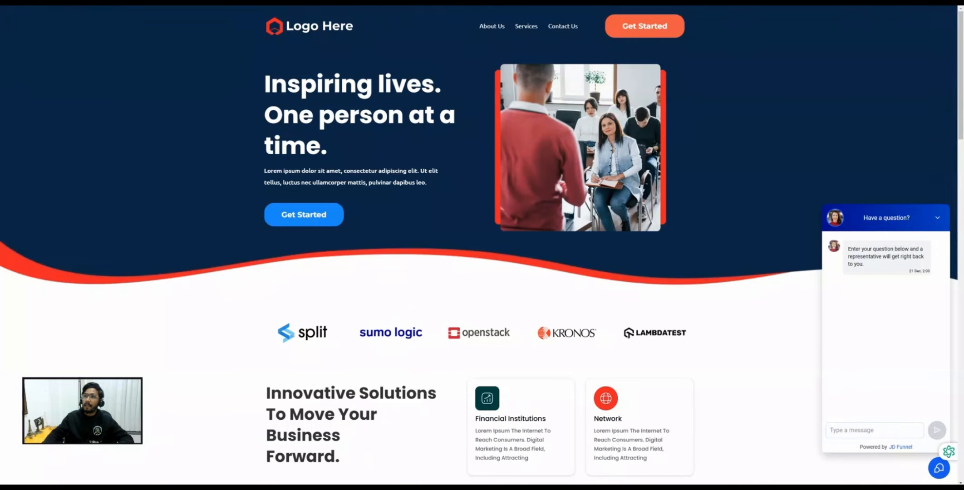
# Step: Return to the Life Advisors Courses funnel and open its Landing Page for editing in a new tab
pyautogui.click(55, 2)
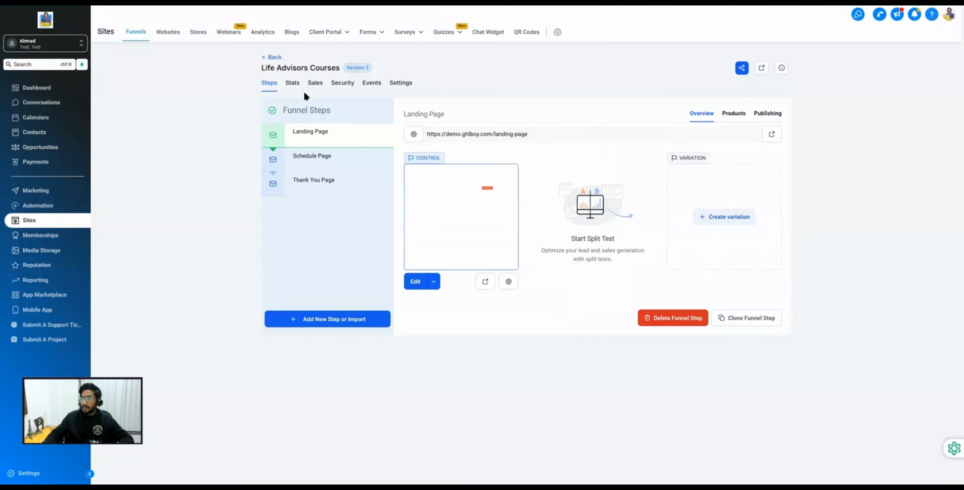
pyautogui.click(307, 138)
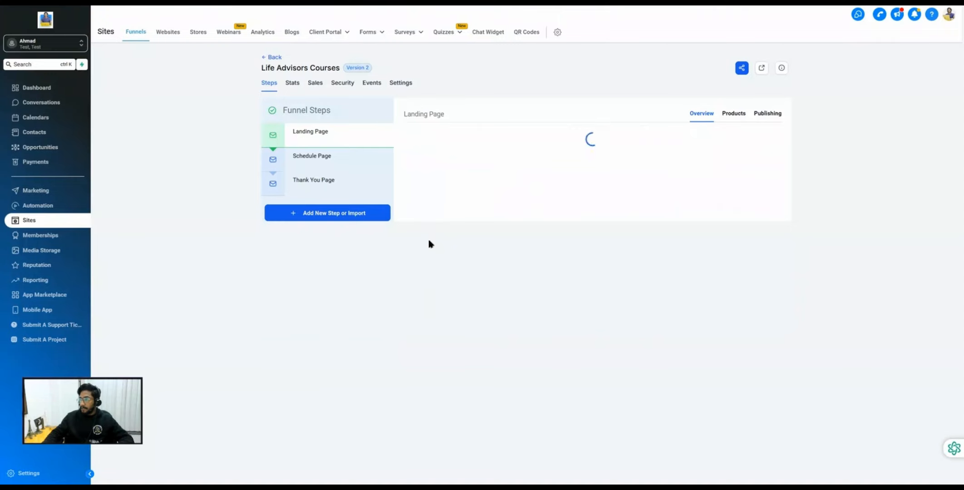
pyautogui.click(433, 282)
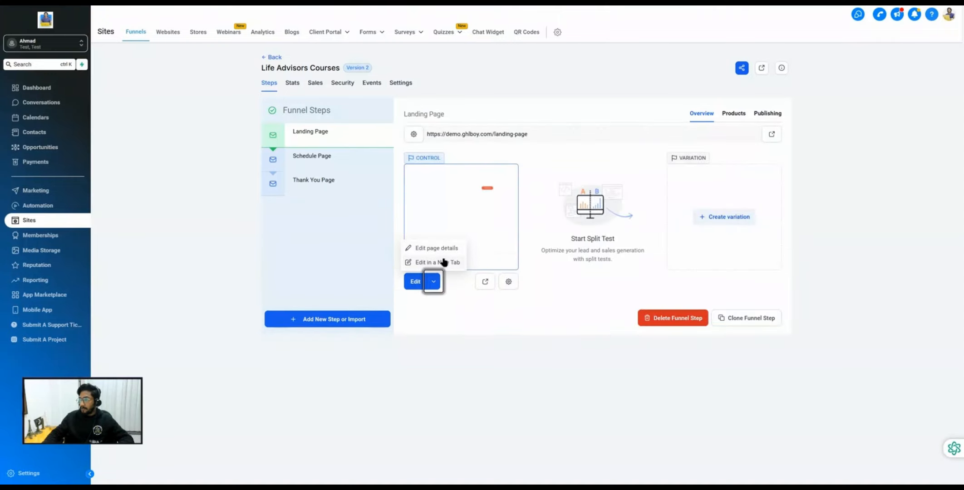
pyautogui.click(438, 263)
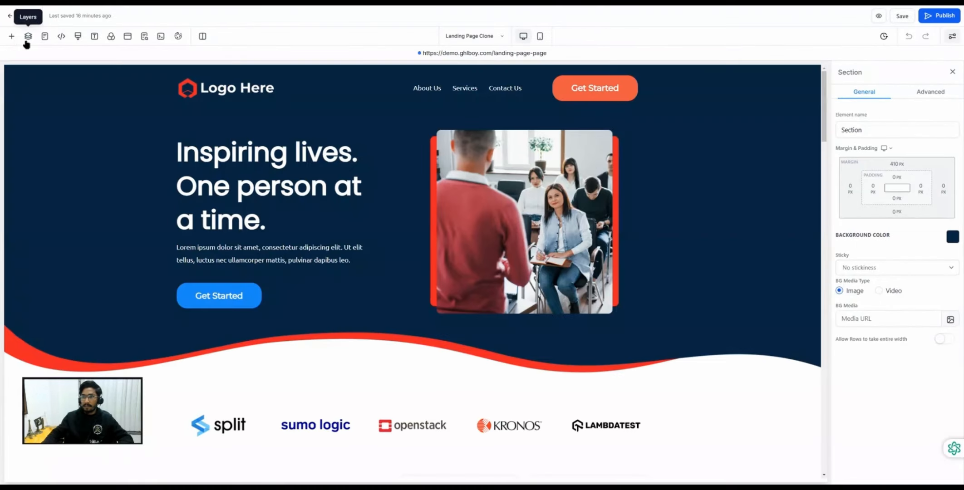
# Step: Examine the landing page's layers, page list, header and footer tracking code, custom CSS and background settings
pyautogui.click(26, 42)
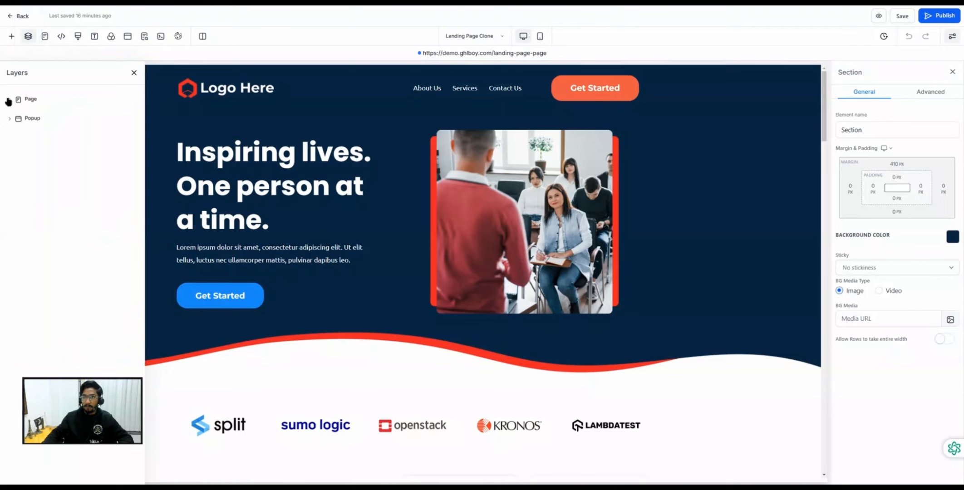
pyautogui.click(9, 100)
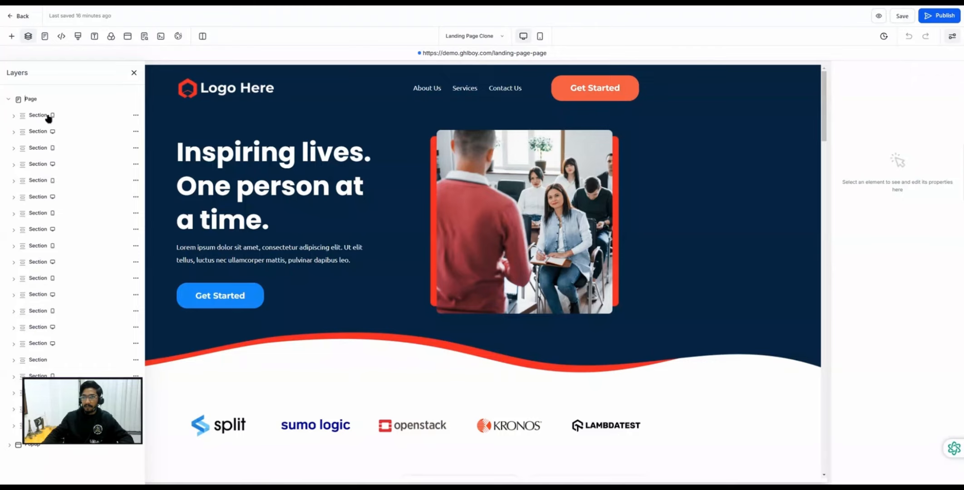
pyautogui.click(44, 36)
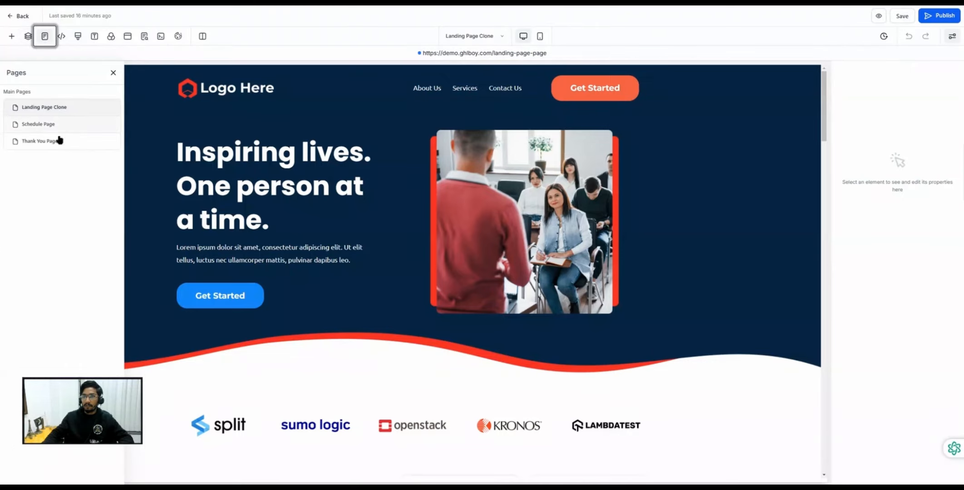
pyautogui.click(61, 37)
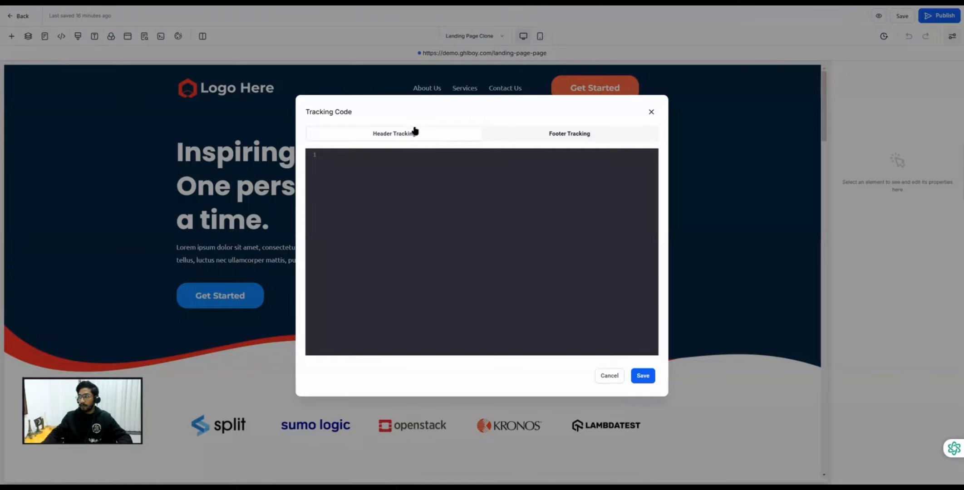
pyautogui.click(542, 138)
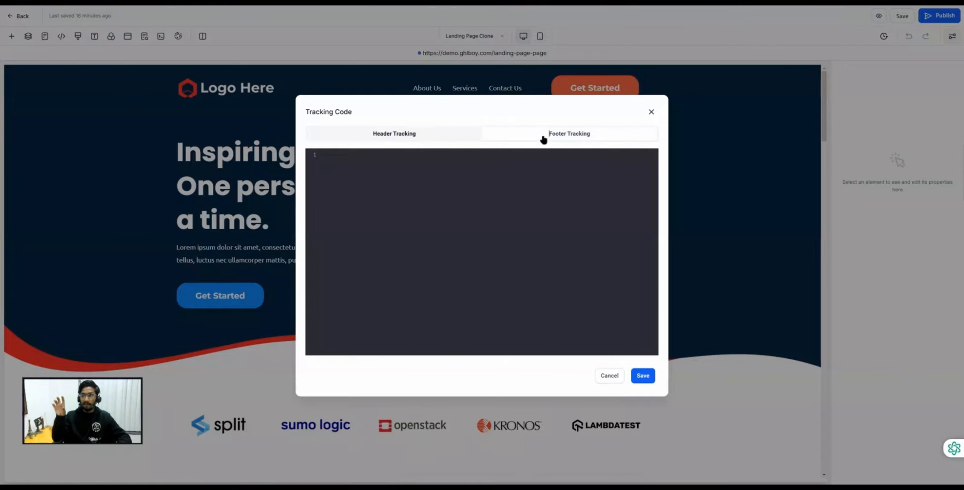
pyautogui.click(610, 375)
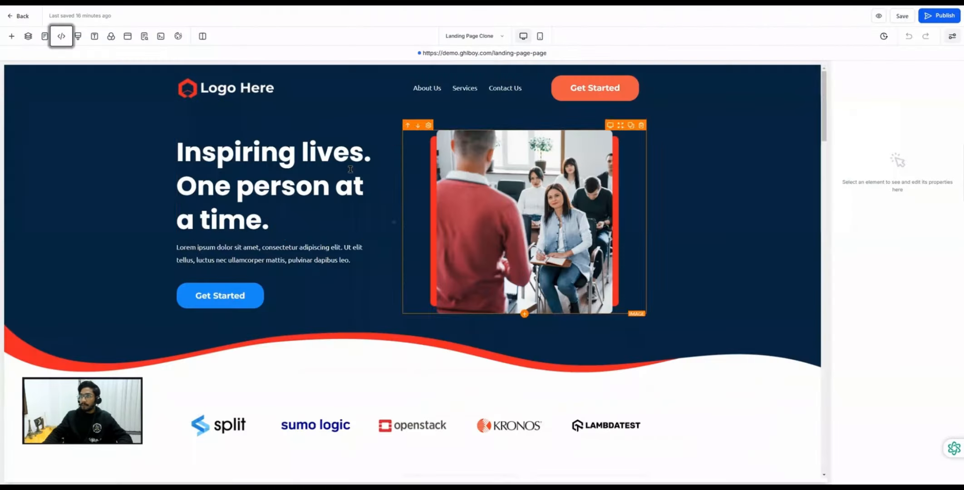
pyautogui.click(78, 36)
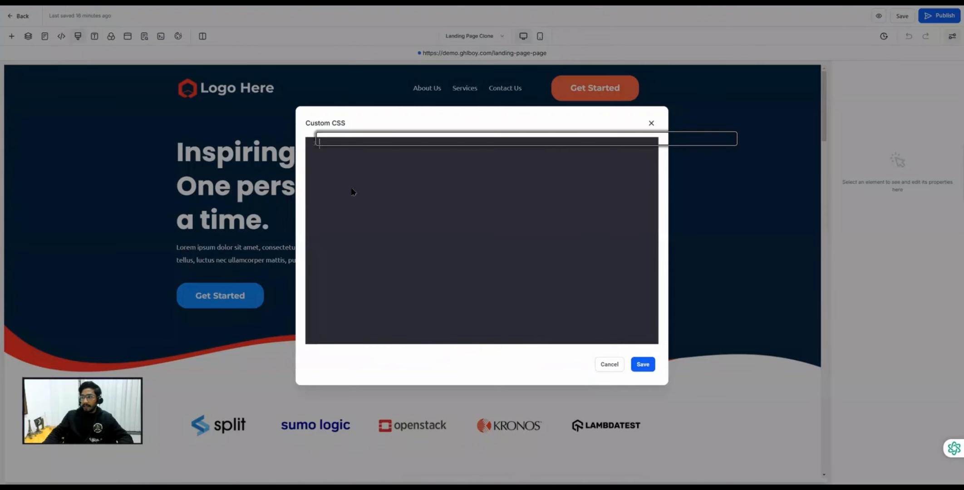
pyautogui.click(609, 365)
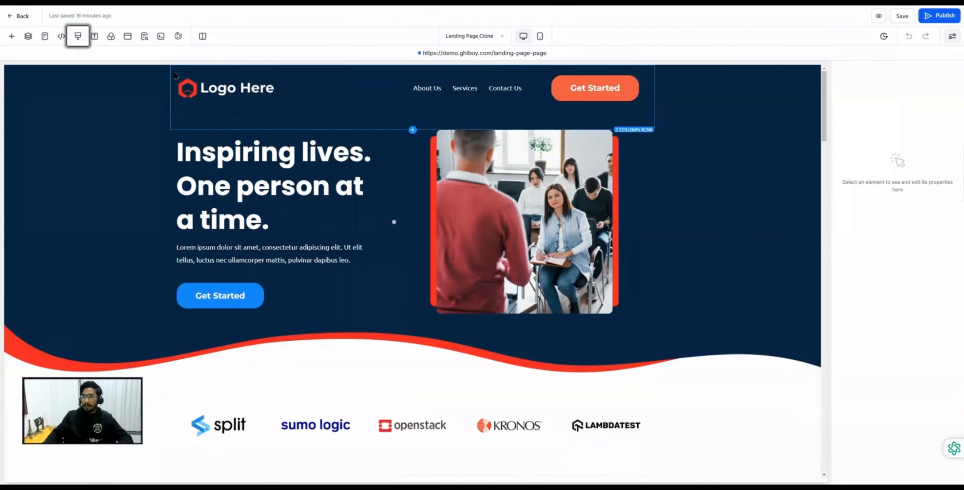
pyautogui.click(111, 38)
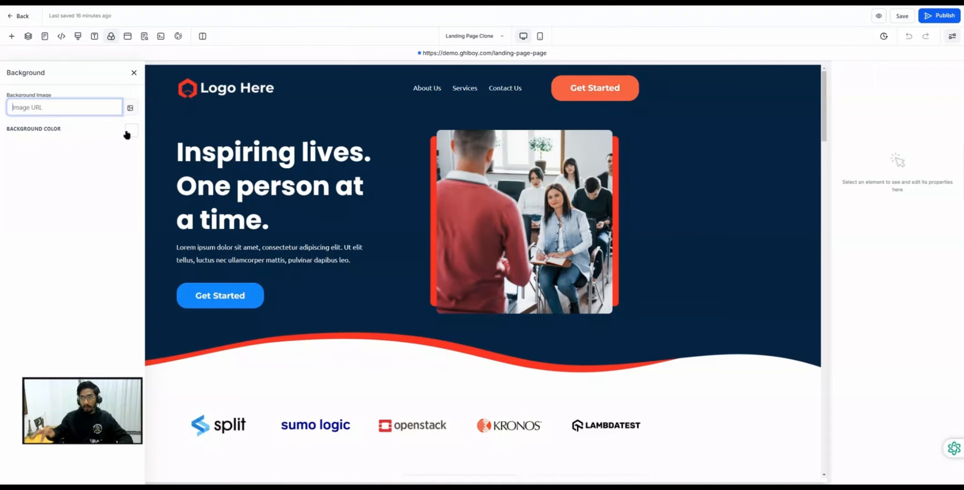
# Step: Enter Demo Funnel as the landing page's SEO title and compare it with the live page's browser title
pyautogui.click(139, 36)
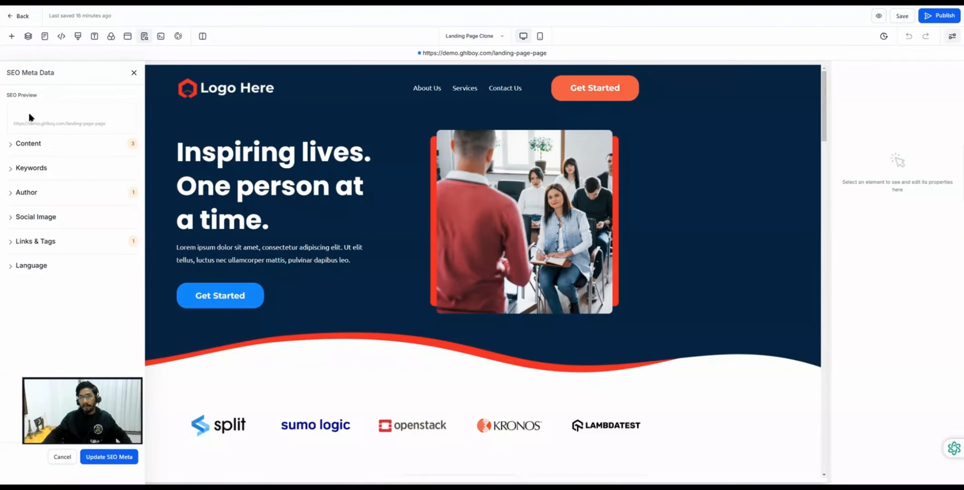
pyautogui.click(28, 144)
pyautogui.click(20, 172)
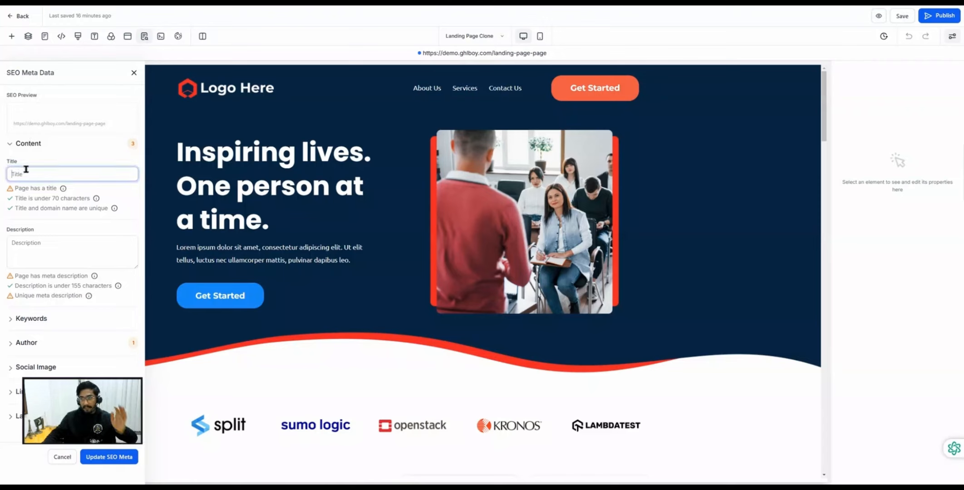
pyautogui.write('De')
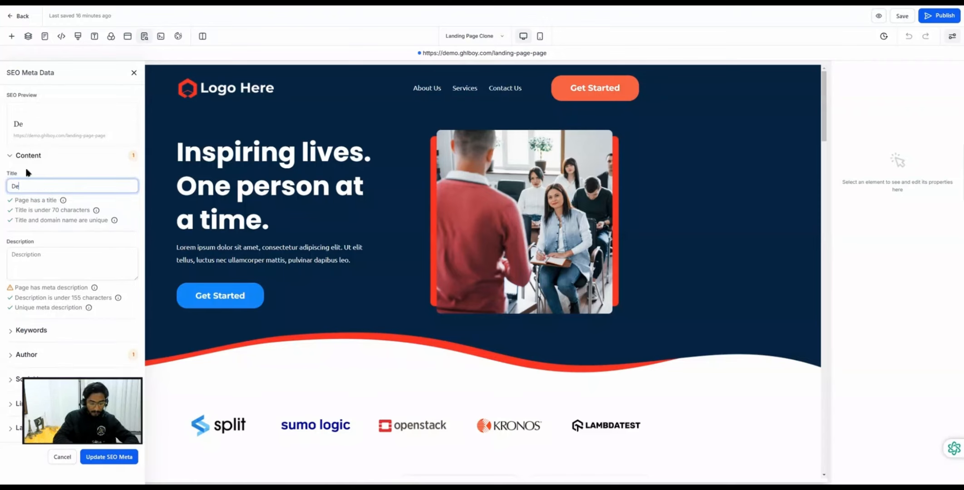
pyautogui.write('mo Fun')
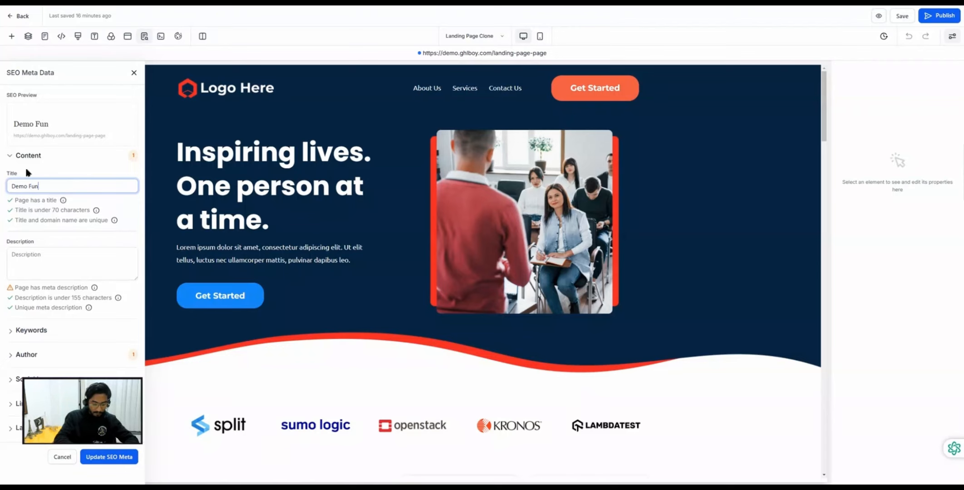
pyautogui.write('nel')
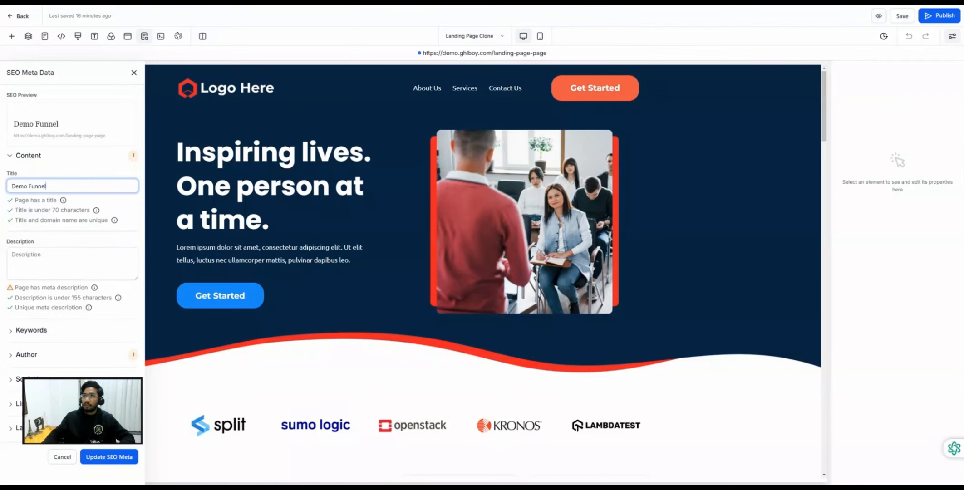
pyautogui.moveTo(171, 1); pyautogui.dragTo(107, 1)
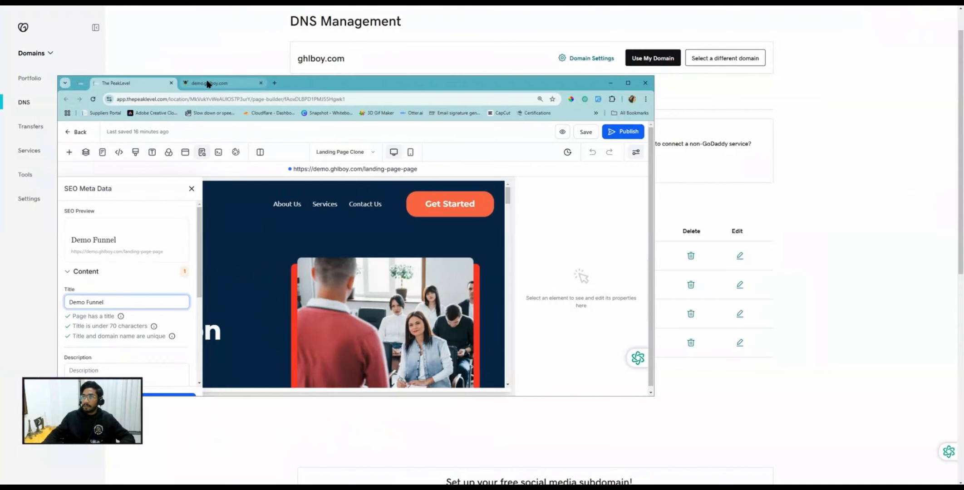
pyautogui.click(209, 84)
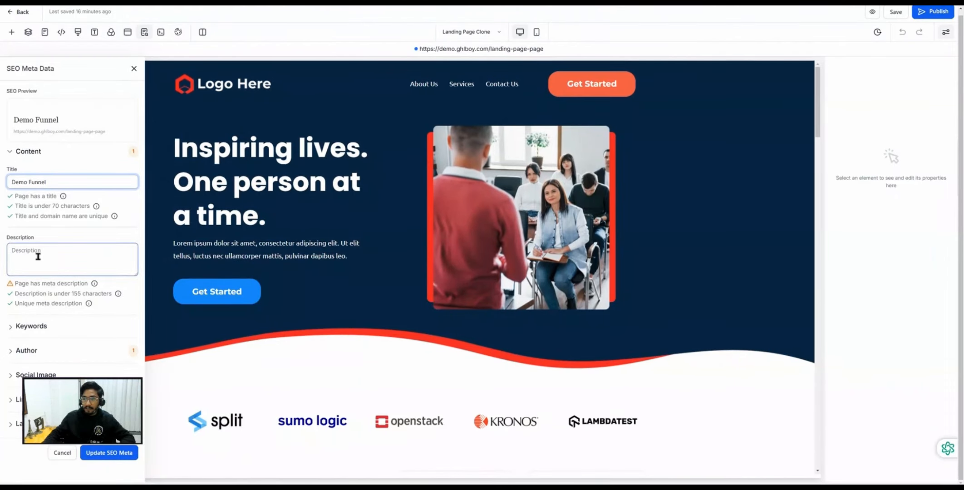
# Step: Enter My First Demo Funnel as the landing page's SEO description
pyautogui.click(38, 260)
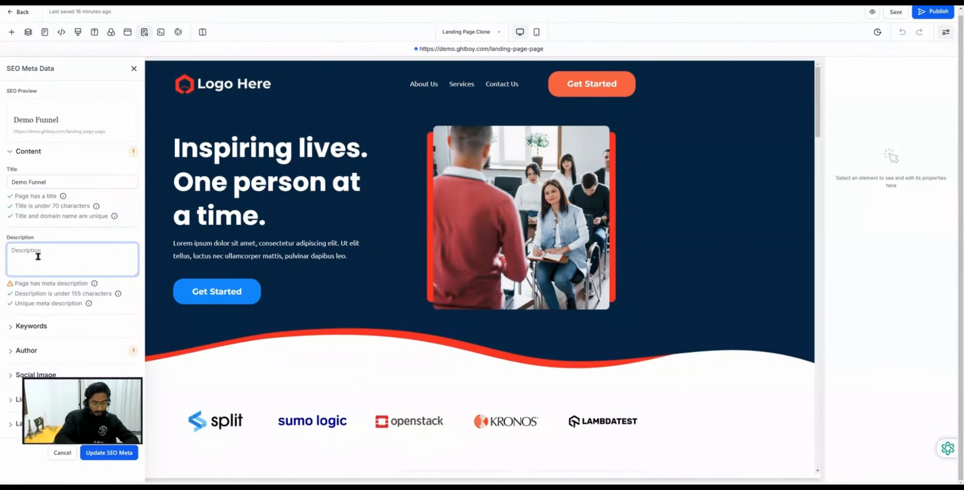
pyautogui.write('My ')
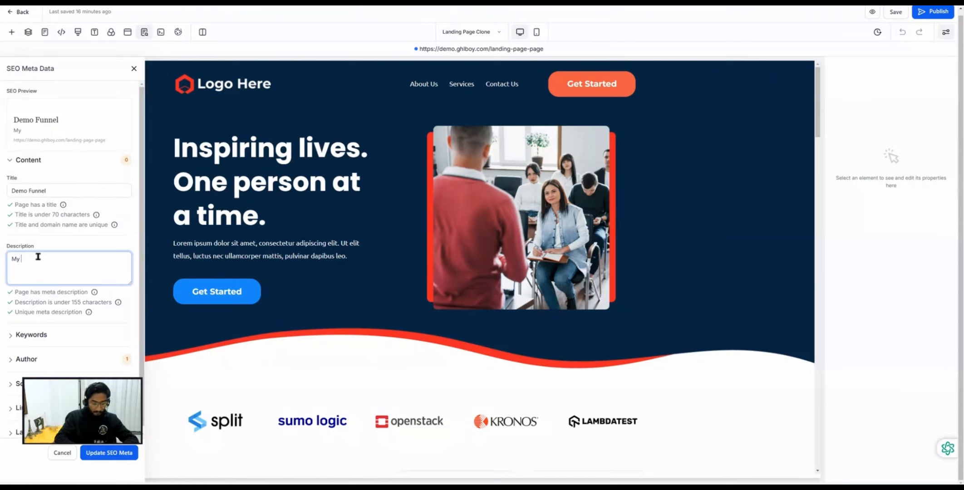
pyautogui.write('First Dem')
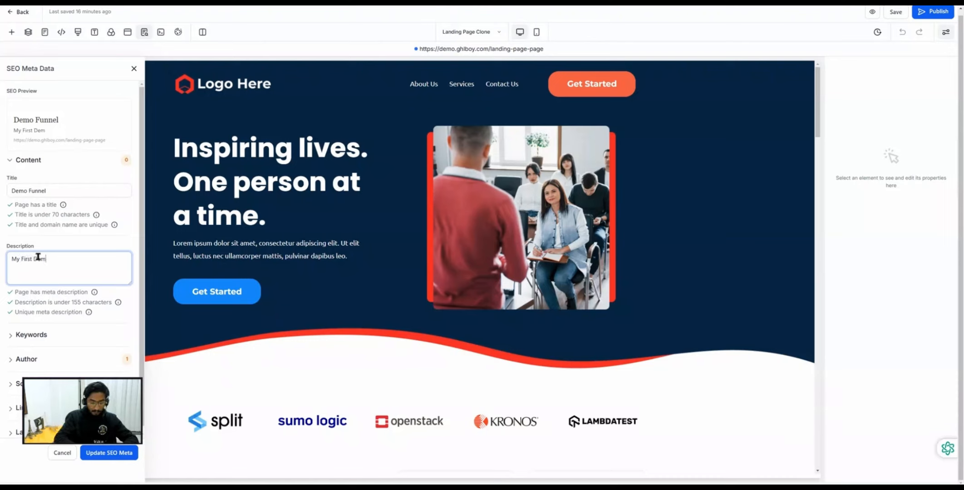
pyautogui.write('o Funnel')
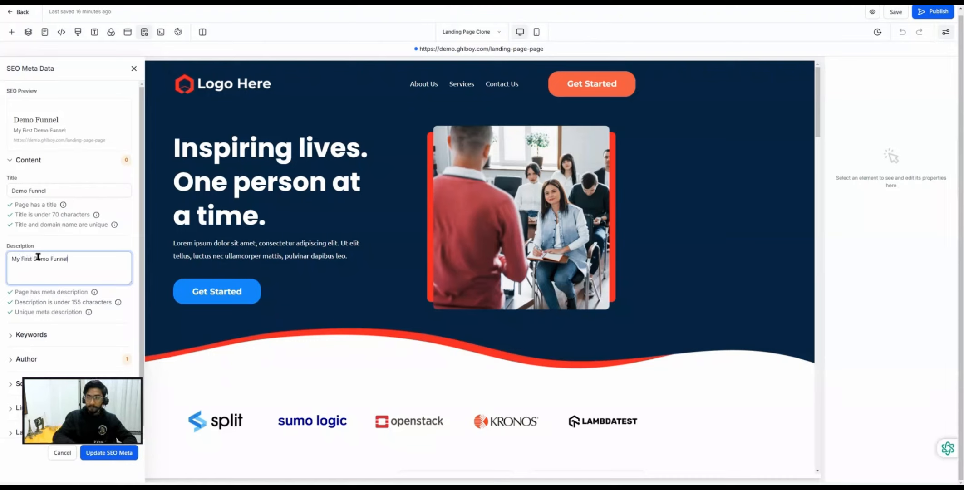
# Step: Examine the Keywords and Author sections of the landing page's SEO meta data, leaving both fields empty
pyautogui.scroll(-1, 39, 264)
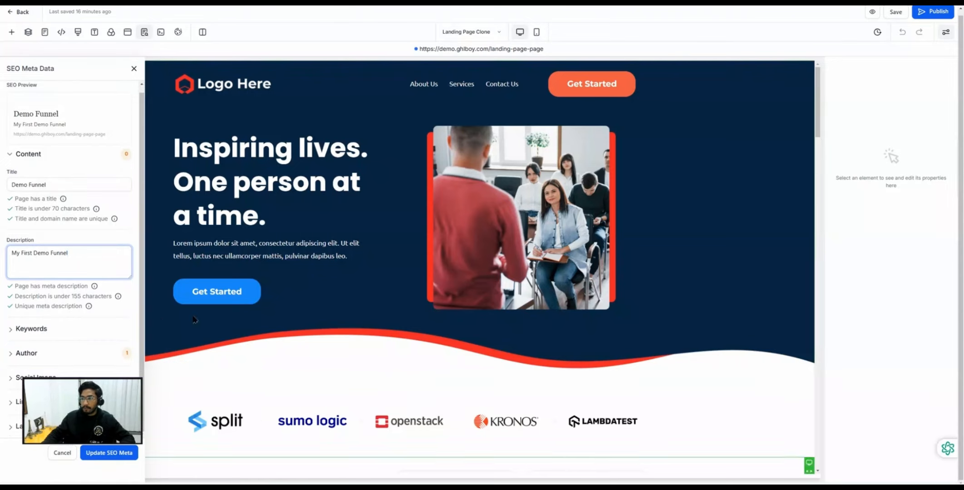
pyautogui.click(34, 156)
pyautogui.click(38, 185)
pyautogui.click(30, 218)
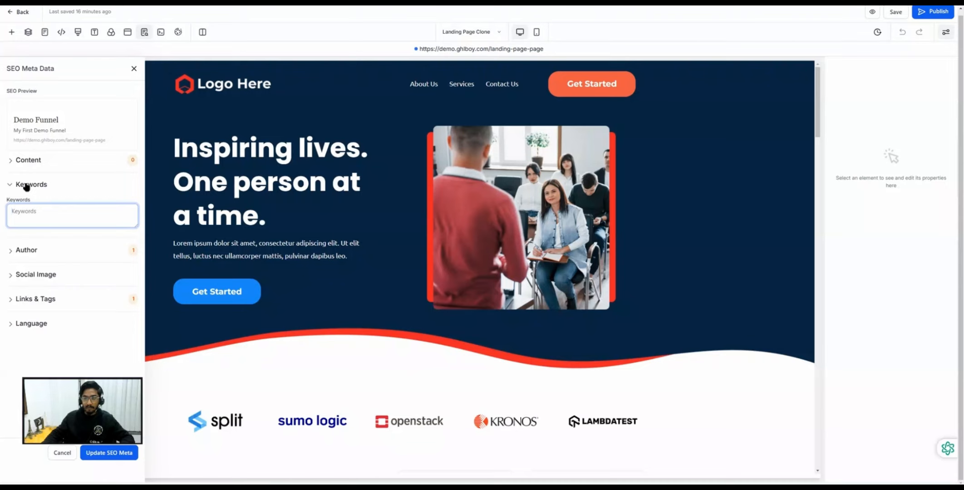
pyautogui.click(27, 186)
pyautogui.click(26, 211)
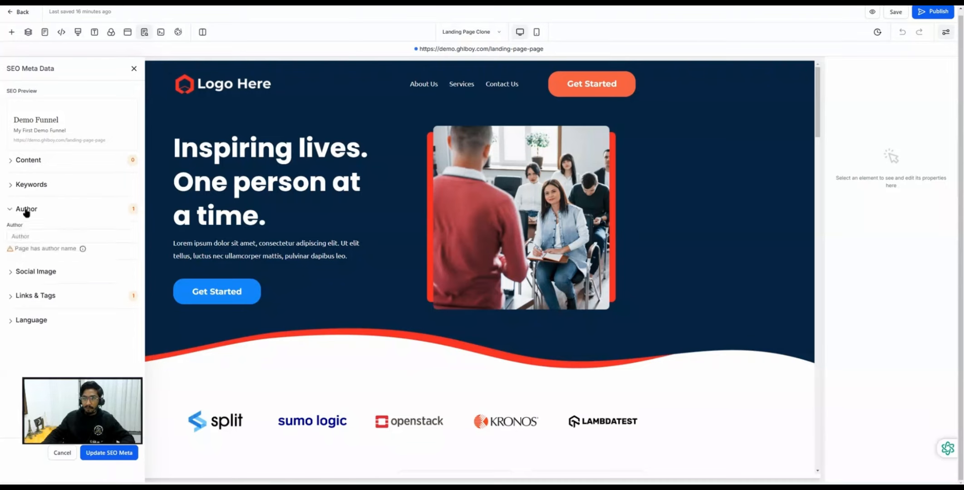
pyautogui.click(22, 237)
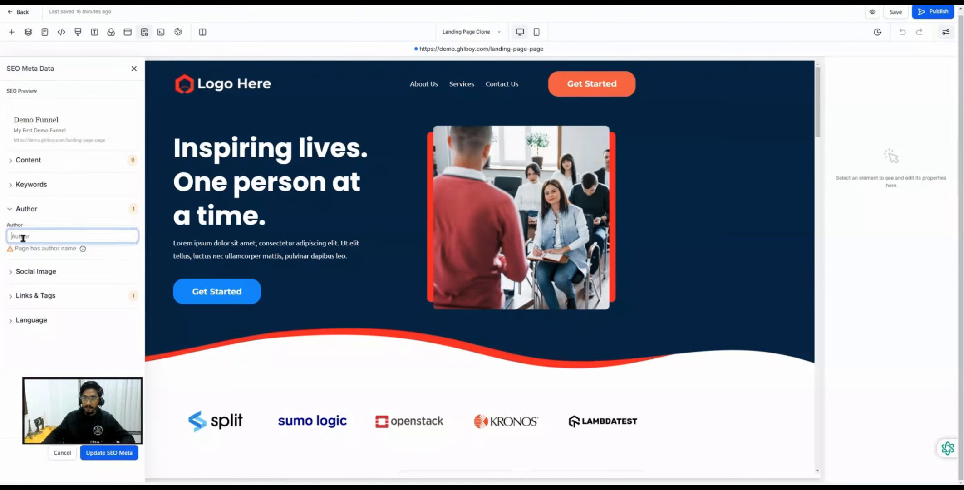
pyautogui.click(30, 213)
# Step: Set the landing page's social image to the coloured GHLBOY logo Transparent.png from the Logos media folder
pyautogui.click(49, 236)
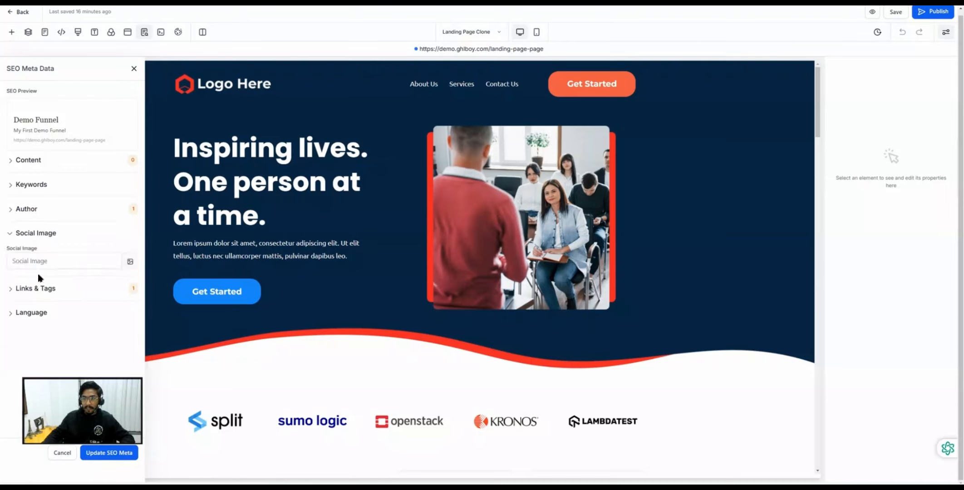
pyautogui.click(40, 261)
pyautogui.click(130, 263)
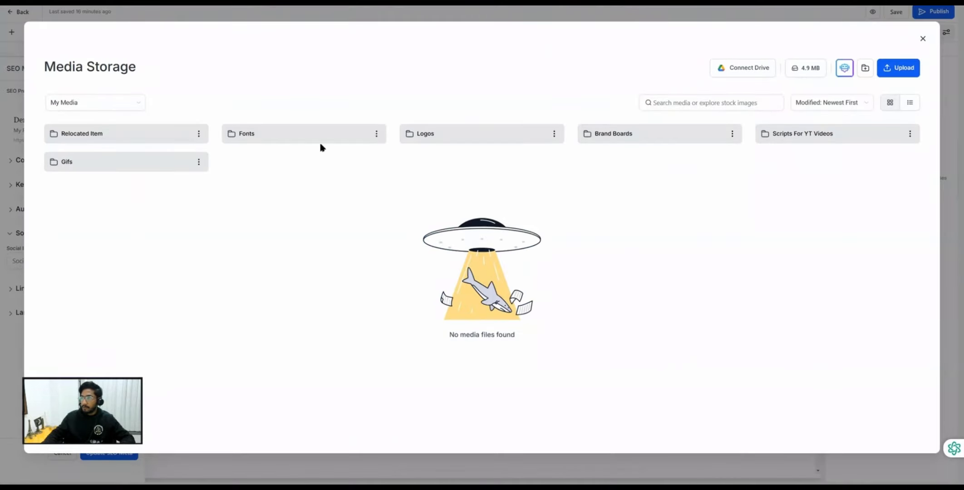
pyautogui.click(427, 135)
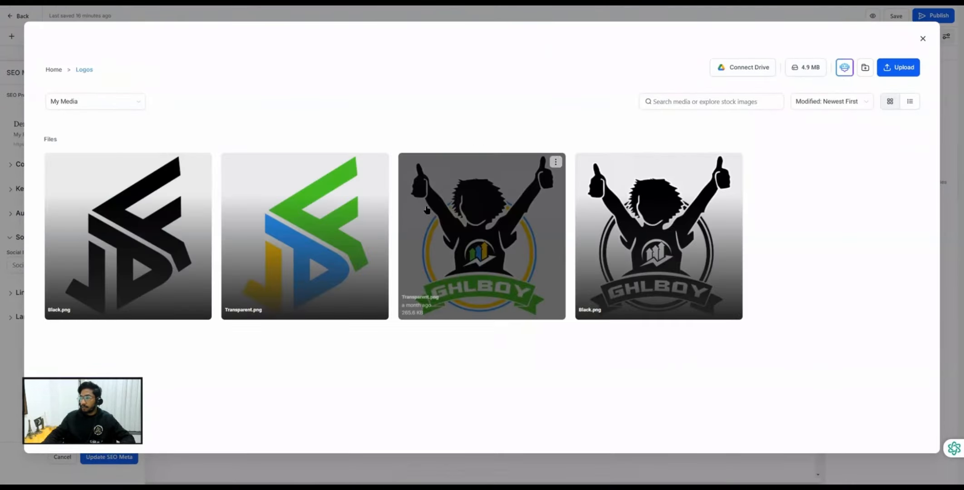
pyautogui.click(449, 236)
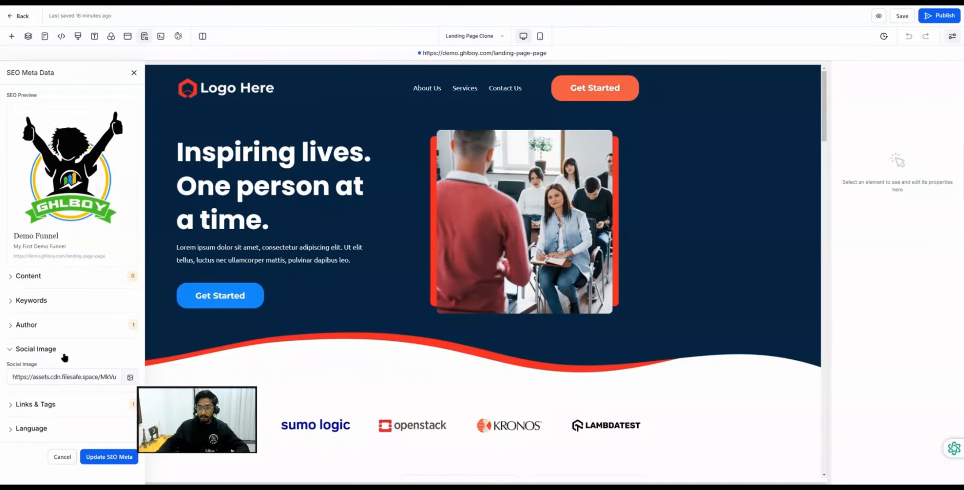
# Step: Examine the Author, Links & Tags and Language sections of the landing page's SEO meta data
pyautogui.click(20, 325)
pyautogui.click(28, 323)
pyautogui.click(28, 349)
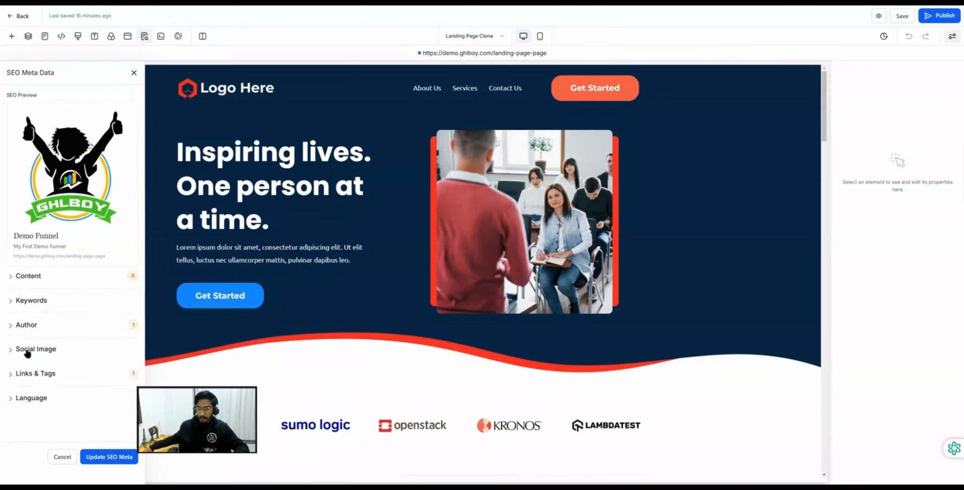
pyautogui.click(54, 374)
pyautogui.scroll(-2, 32, 349)
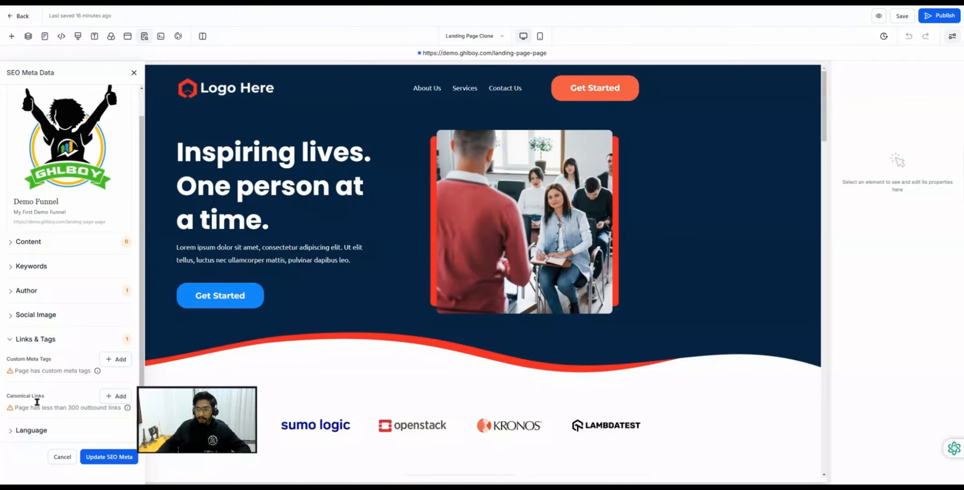
pyautogui.click(41, 340)
pyautogui.click(39, 402)
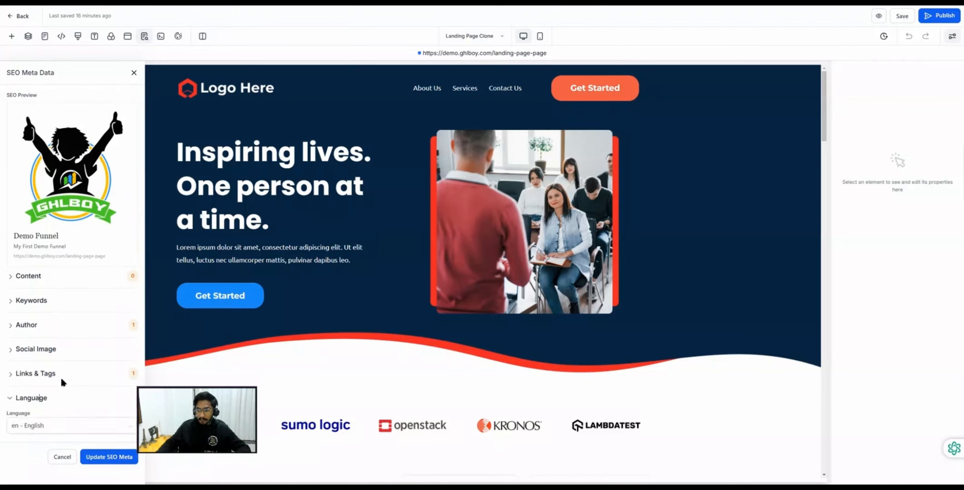
pyautogui.click(31, 431)
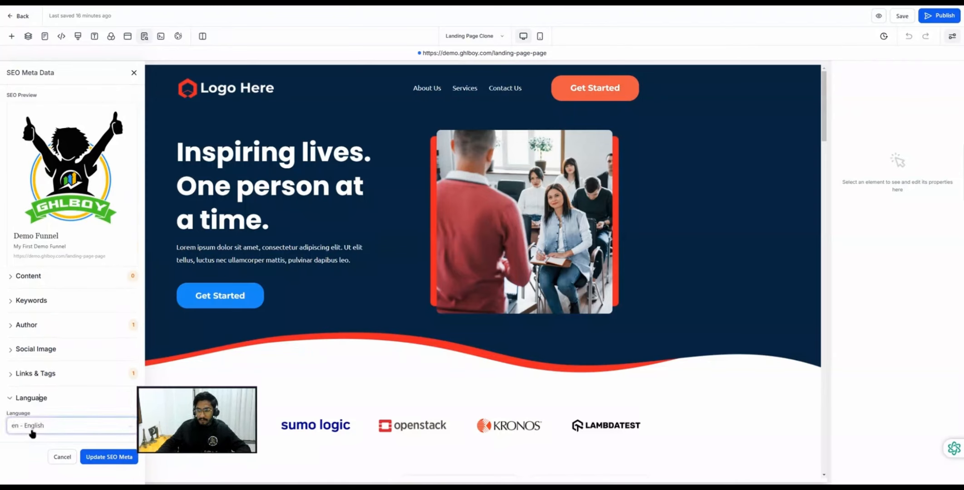
# Step: Apply the updated SEO meta data and publish the landing page
pyautogui.click(103, 458)
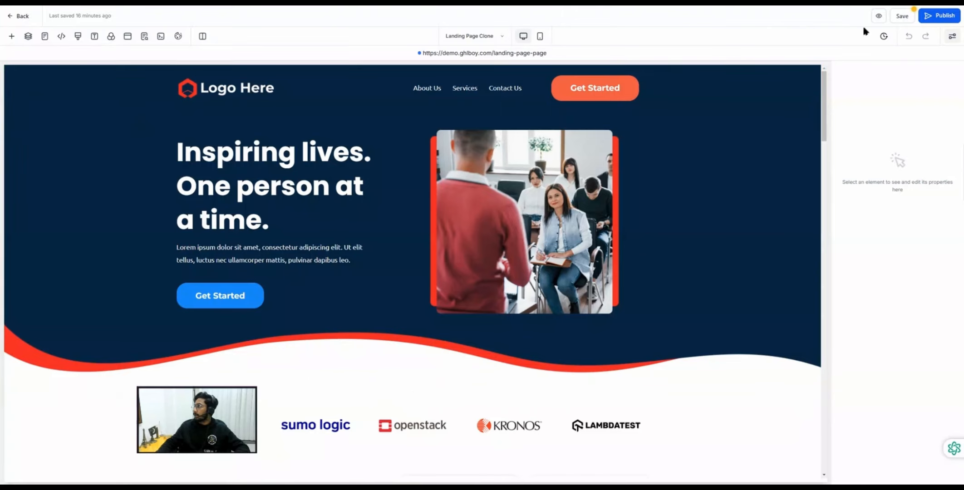
pyautogui.click(936, 17)
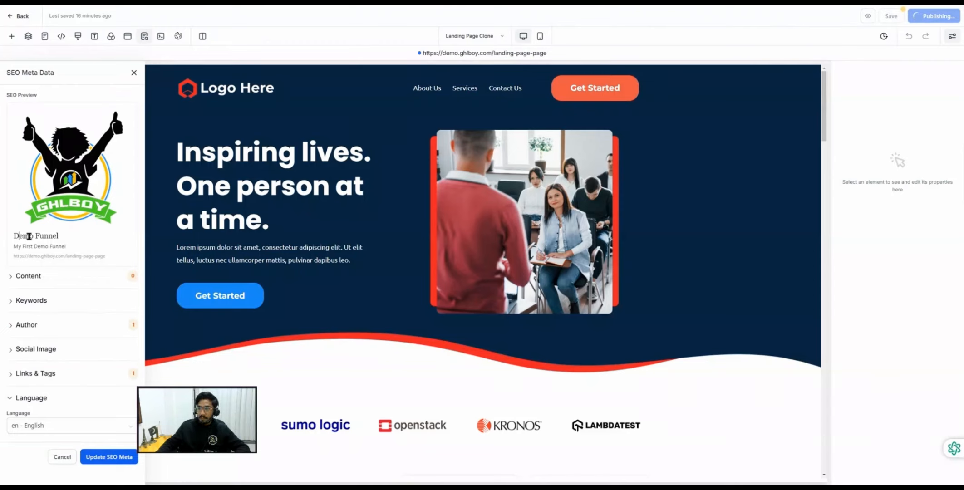
# Step: Highlight the Demo Funnel title in the SEO preview and reload demo.ghlboy.com to check the live page's browser title
pyautogui.moveTo(19, 236); pyautogui.dragTo(57, 236)
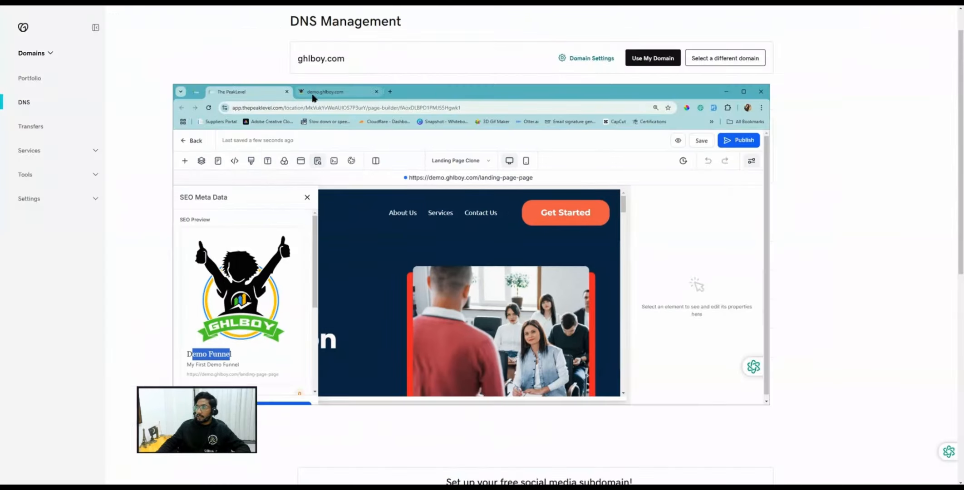
pyautogui.click(320, 93)
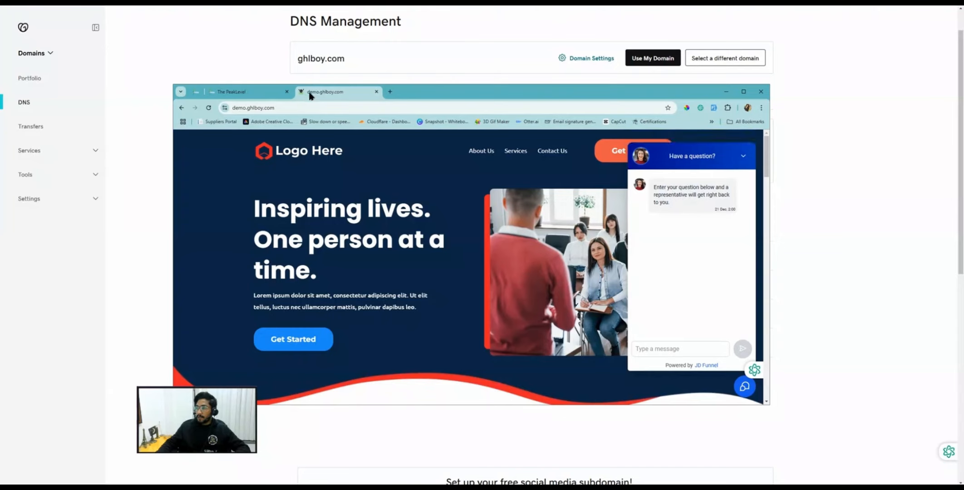
pyautogui.click(296, 107)
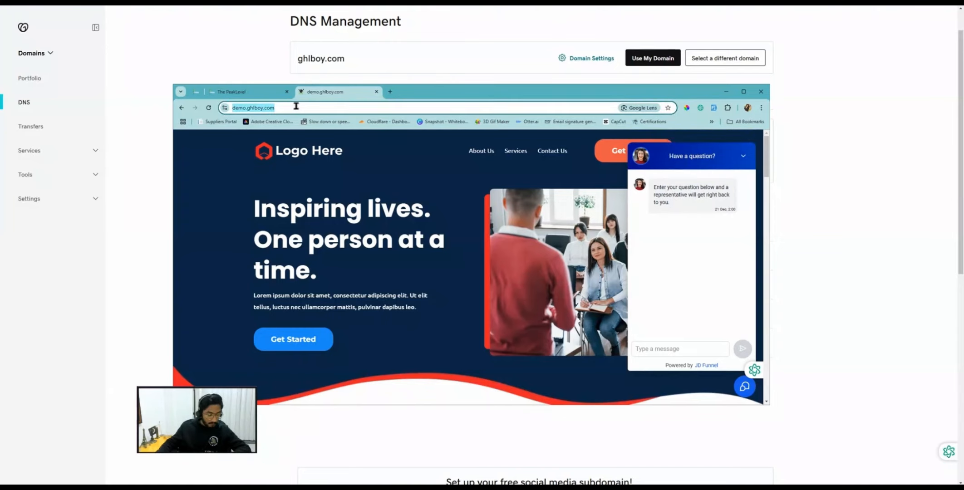
pyautogui.press('Return')
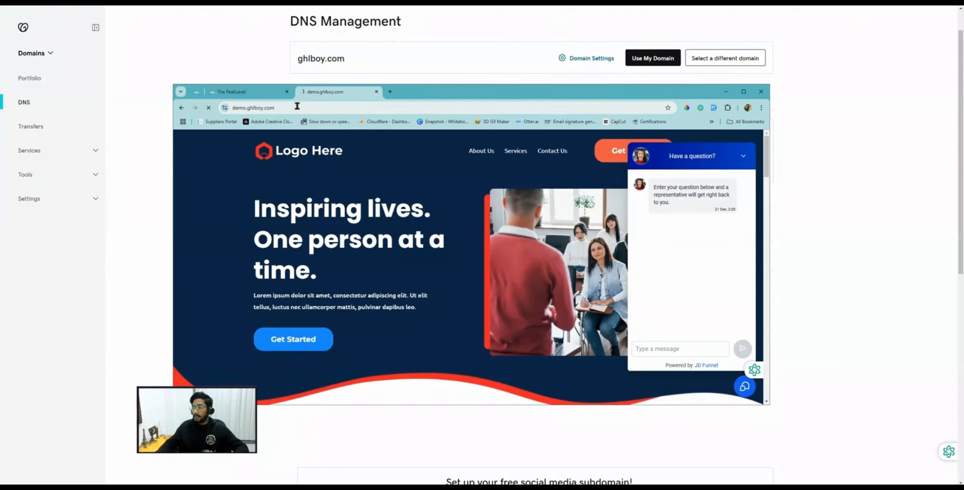